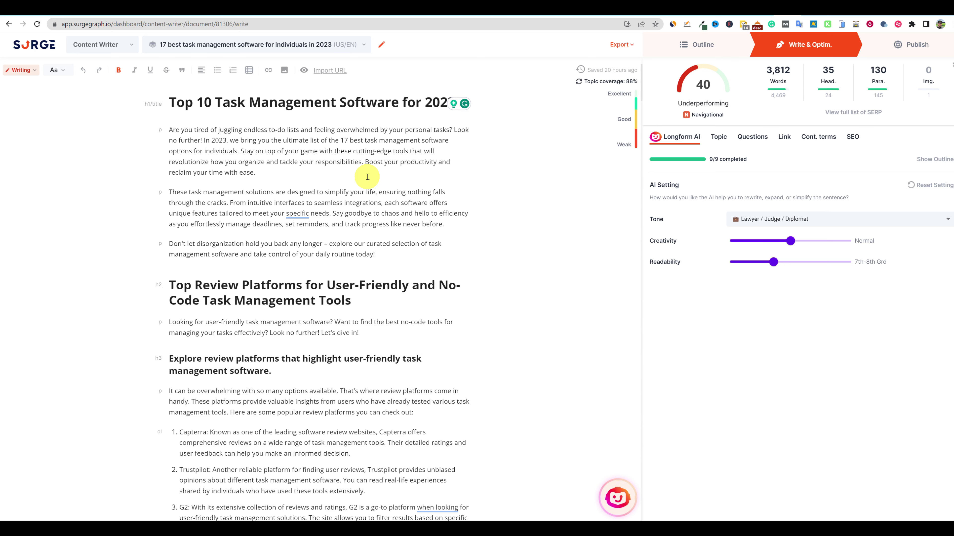
# - Examine the generated article "Top 10 Task Management Software for 2023" from introduction to conclusion, along with its content score
pyautogui.scroll(-20, 357, 349)
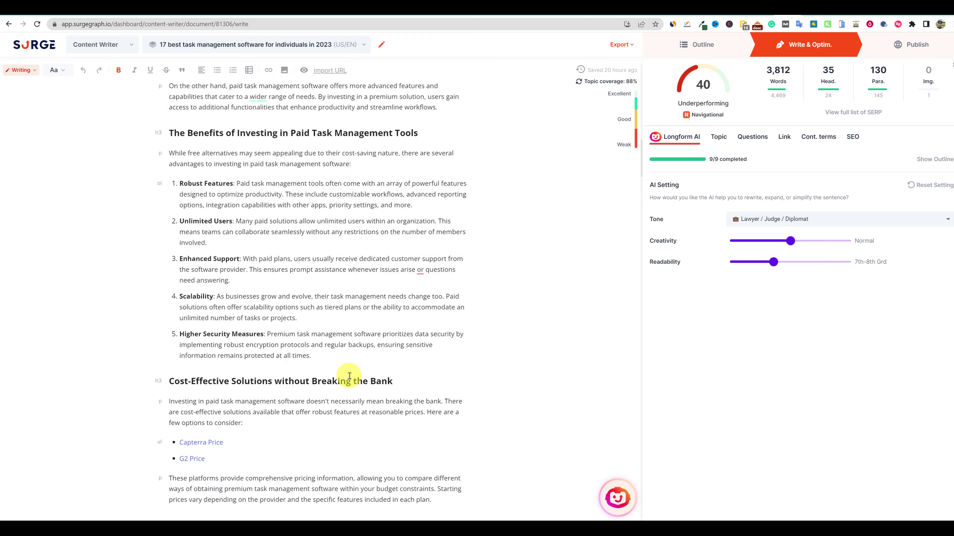
pyautogui.scroll(-20, 350, 376)
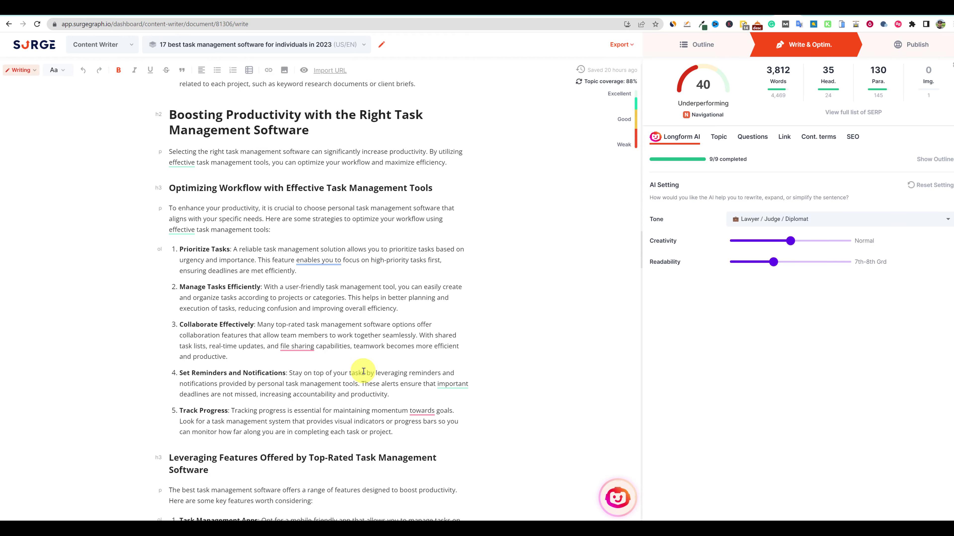
pyautogui.scroll(11, 362, 373)
pyautogui.scroll(15, 363, 371)
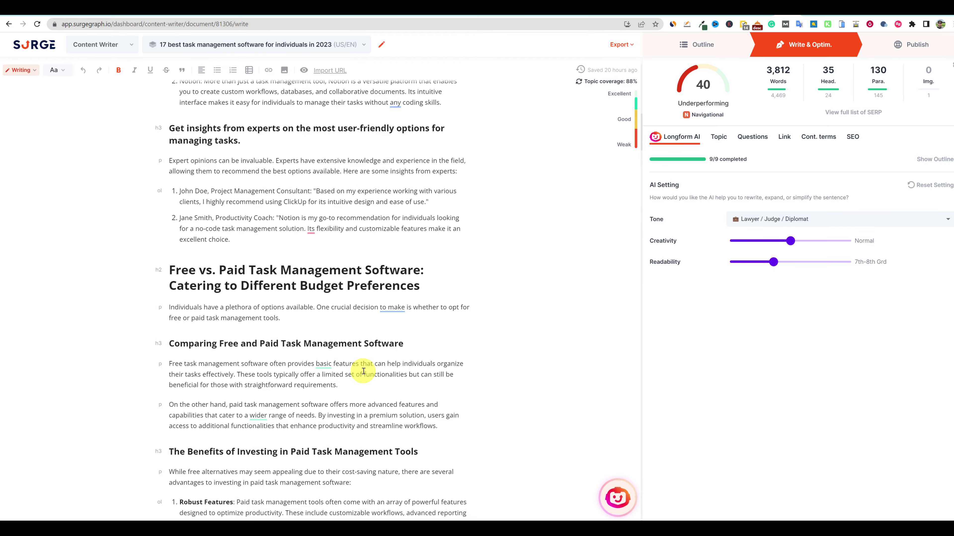
pyautogui.scroll(2, 362, 369)
pyautogui.scroll(-20, 362, 367)
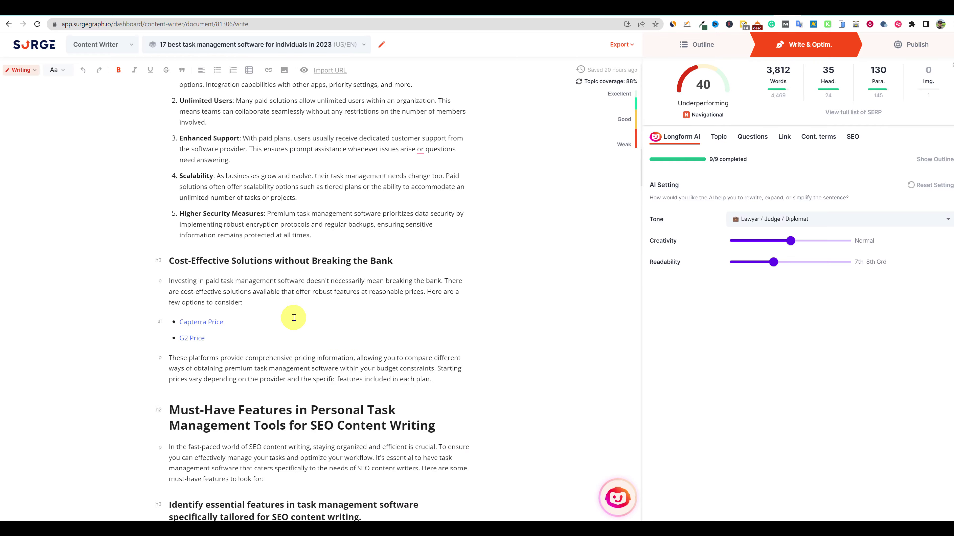
pyautogui.scroll(-10, 340, 326)
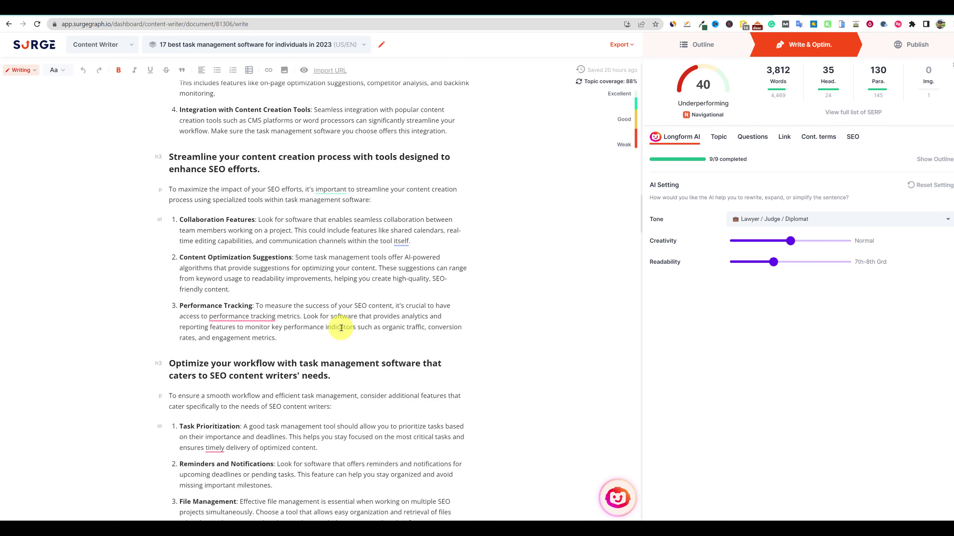
pyautogui.scroll(9, 342, 327)
pyautogui.scroll(20, 343, 329)
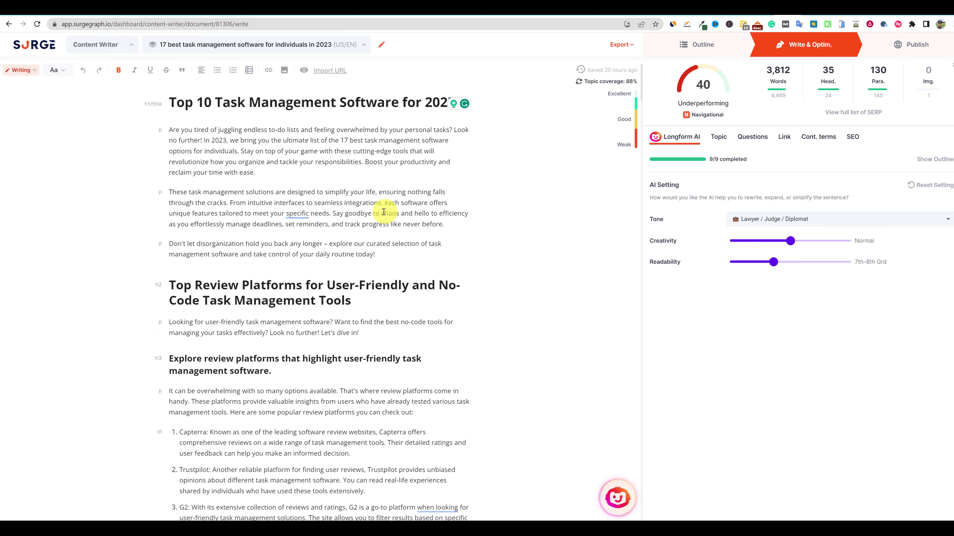
pyautogui.scroll(-20, 273, 331)
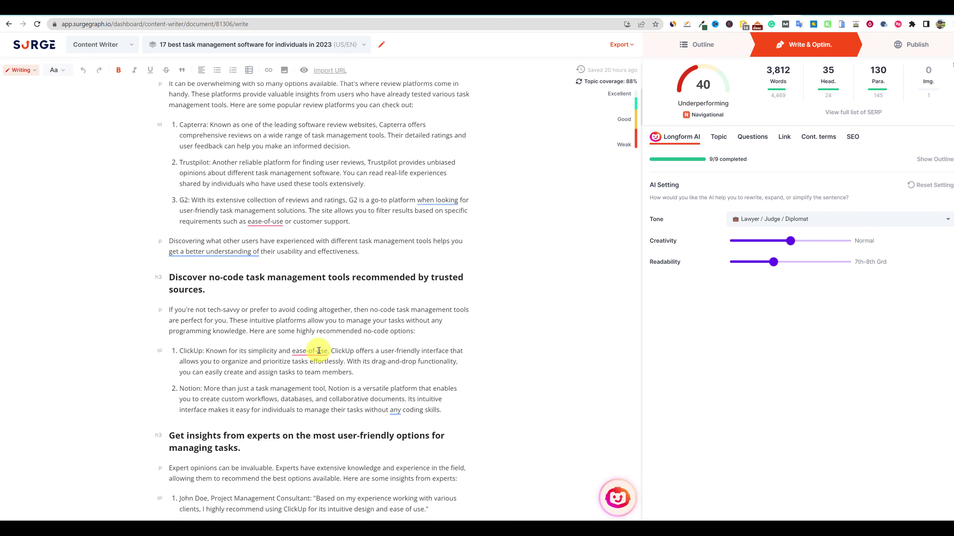
pyautogui.scroll(20, 414, 292)
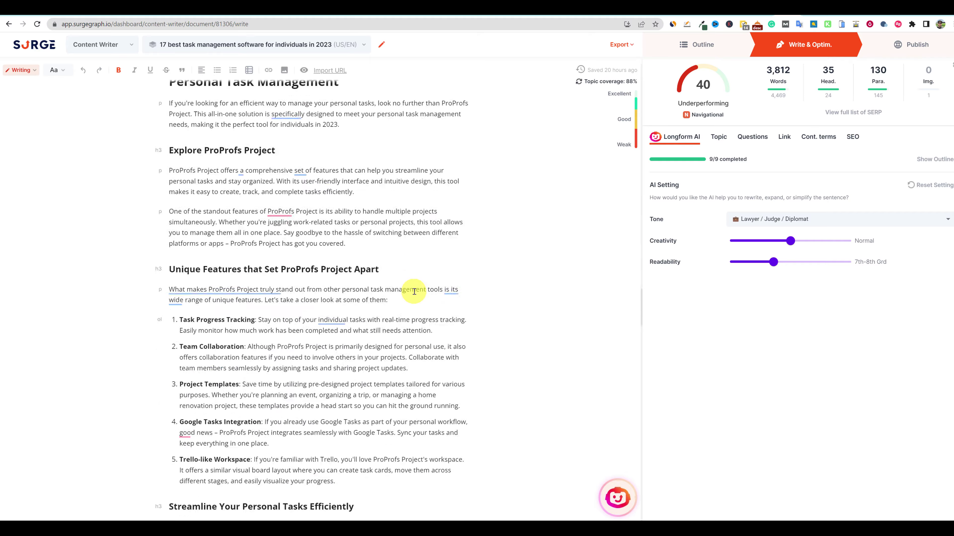
pyautogui.scroll(-20, 409, 285)
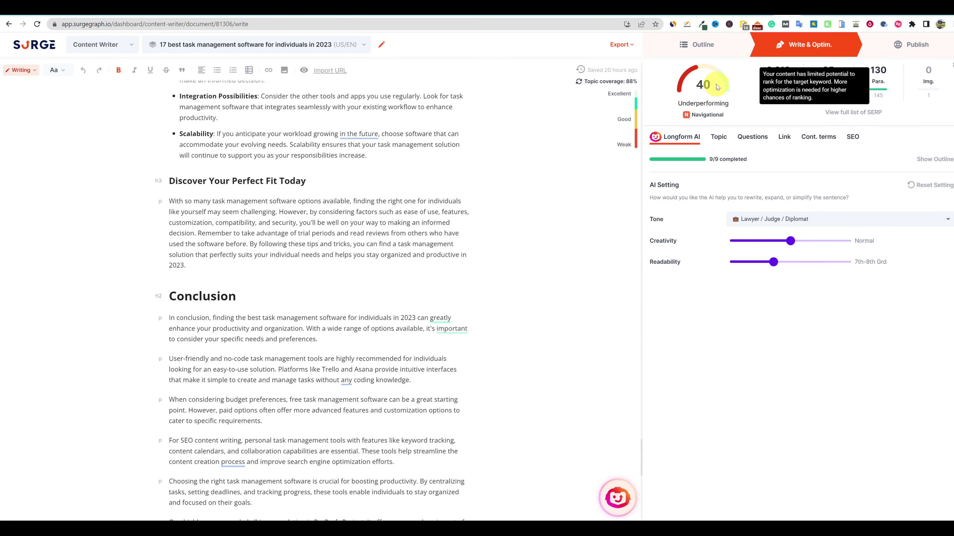
pyautogui.scroll(20, 379, 179)
pyautogui.scroll(6, 342, 179)
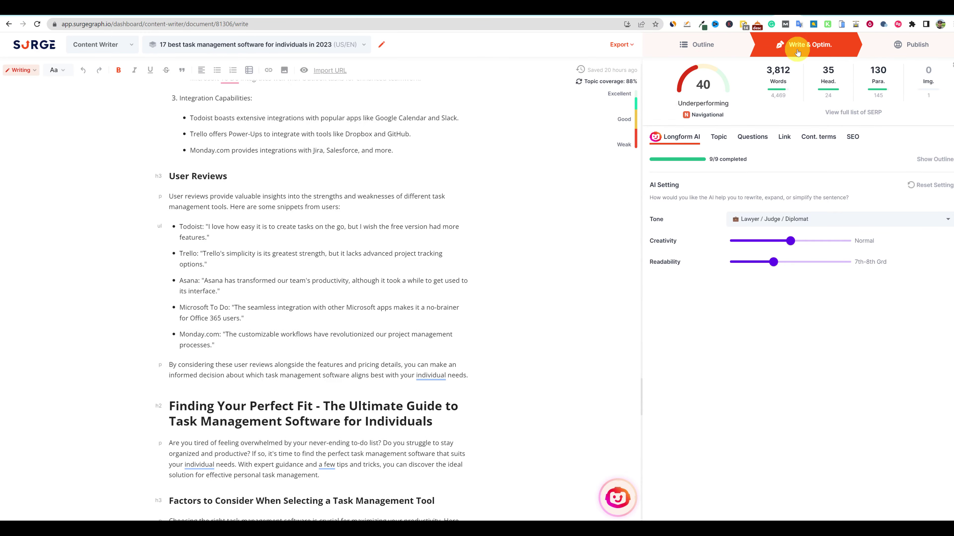
# - Switch to the copy of the article in Grammarly and review its writing suggestions
pyautogui.click(831, 9)
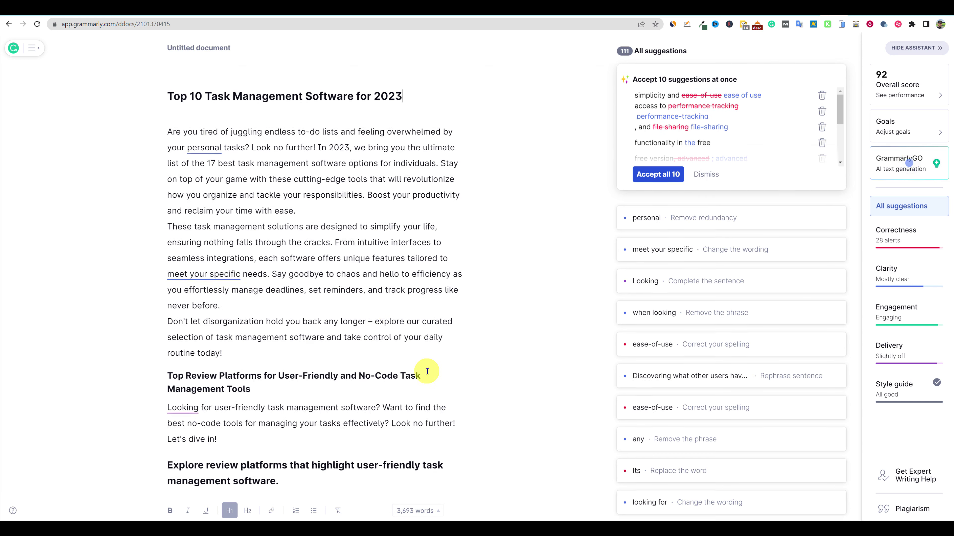
pyautogui.scroll(-10, 424, 360)
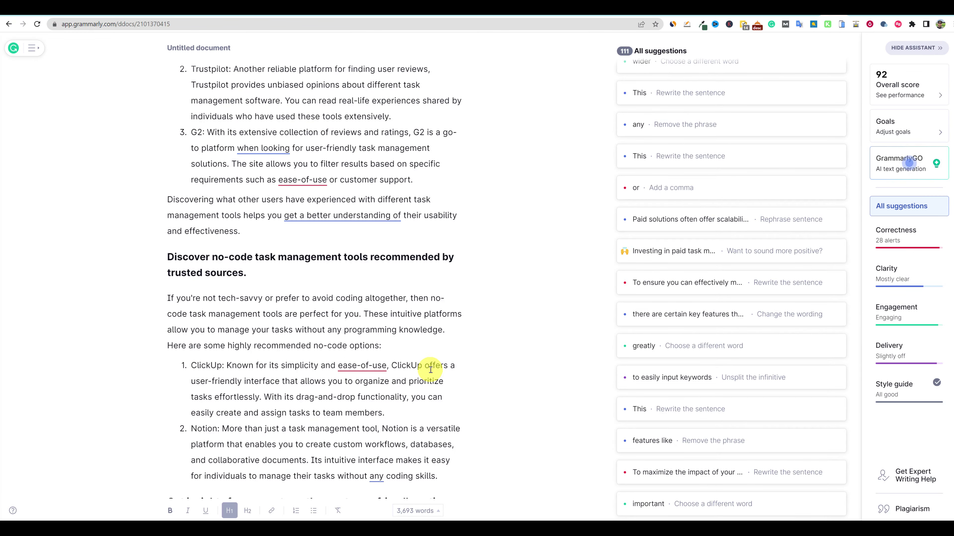
pyautogui.scroll(-10, 430, 369)
pyautogui.scroll(20, 430, 368)
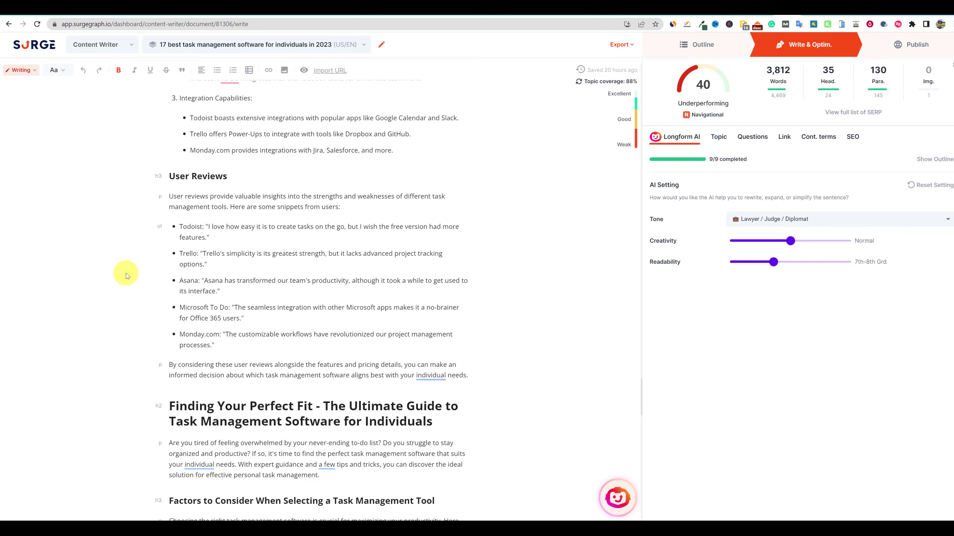
# - Go back to SurgeGraph, return to the Content Writer dashboard and look over the list of documents
pyautogui.click(35, 45)
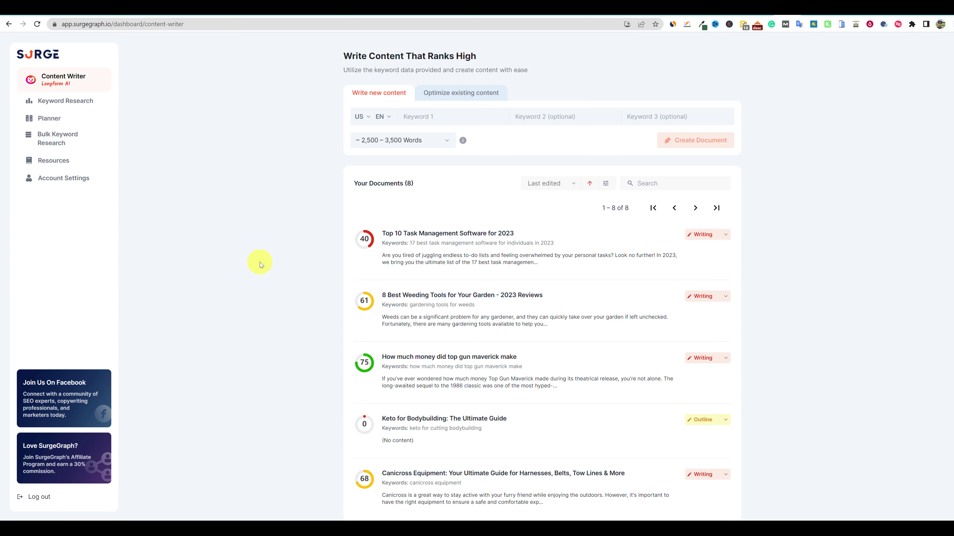
pyautogui.scroll(-3, 460, 397)
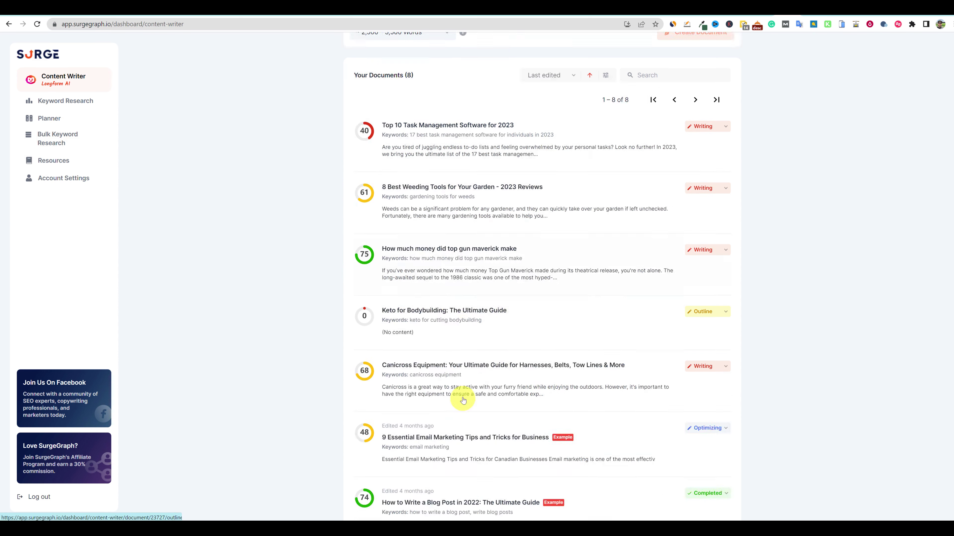
pyautogui.scroll(3, 482, 417)
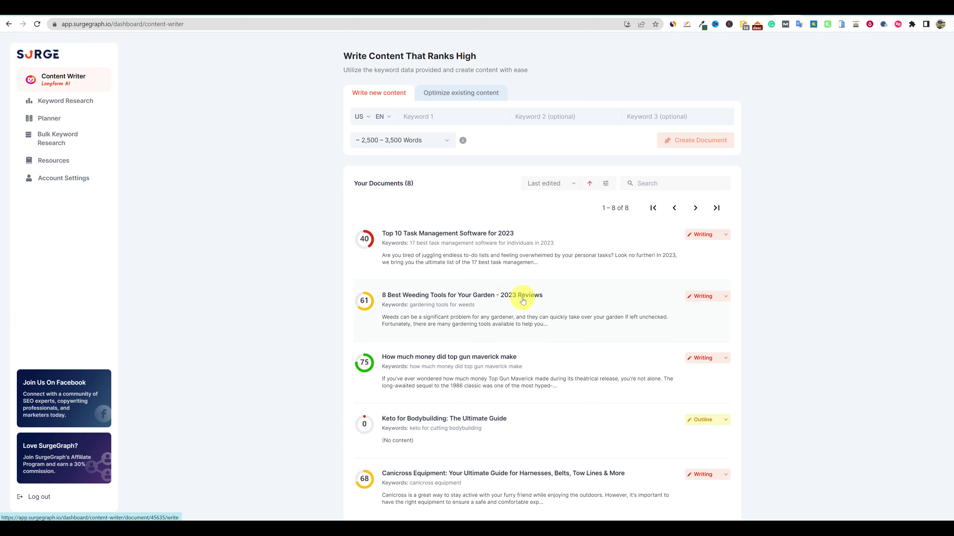
# - Open the saved keyword research for "boat rental business" and check the opportunity scores of its related keywords
pyautogui.click(74, 101)
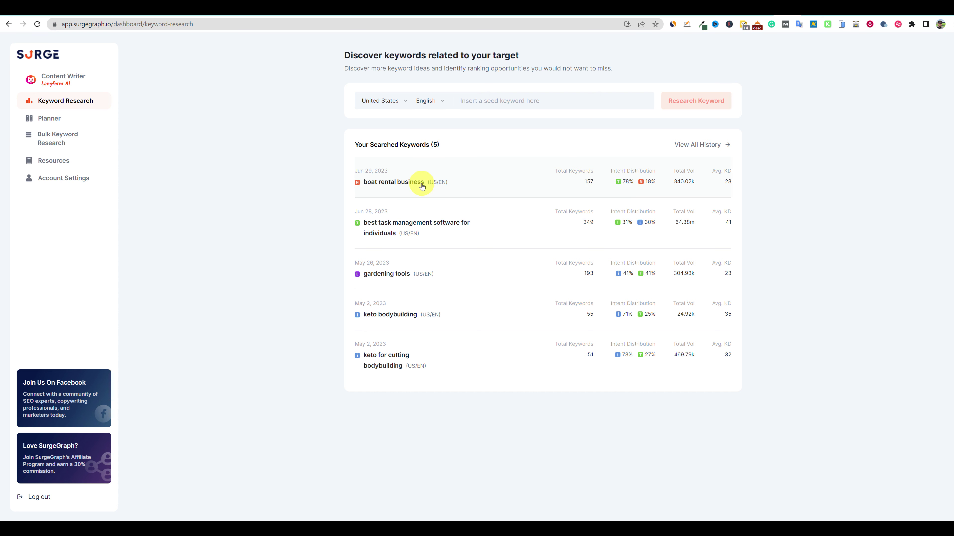
pyautogui.click(413, 182)
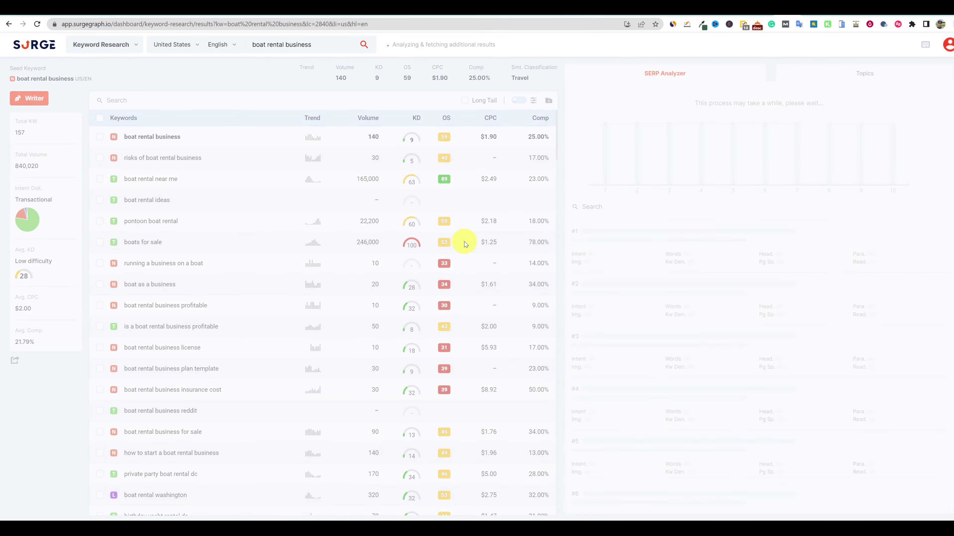
pyautogui.scroll(-10, 473, 239)
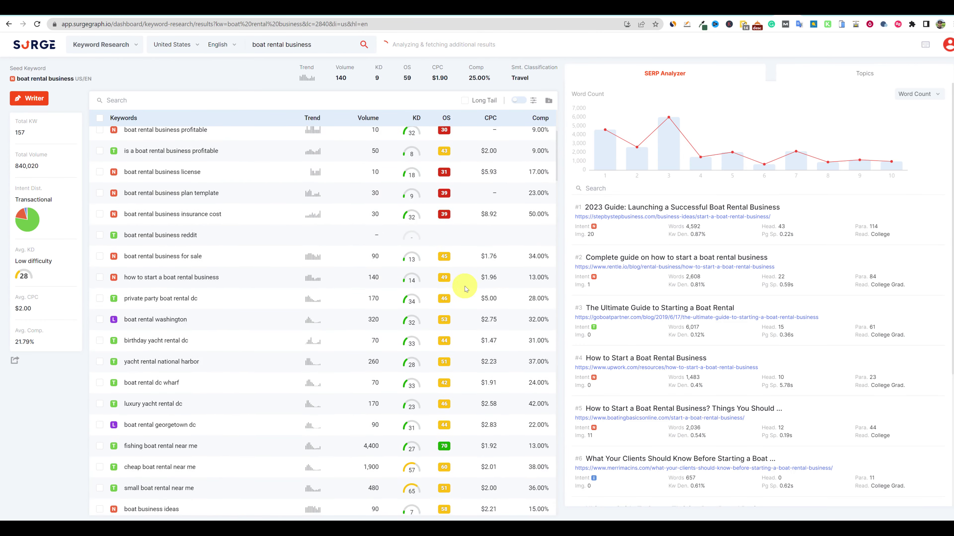
pyautogui.scroll(-3, 447, 263)
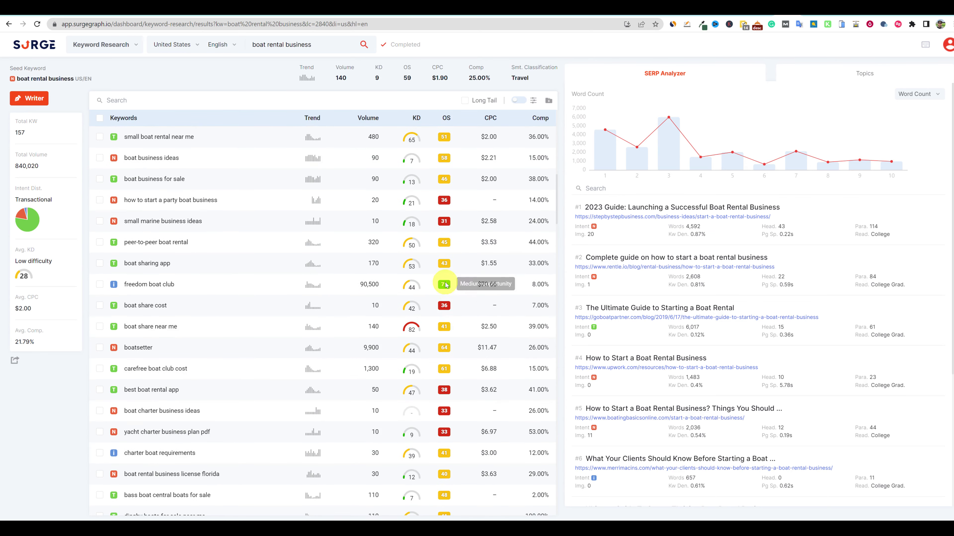
pyautogui.scroll(15, 451, 293)
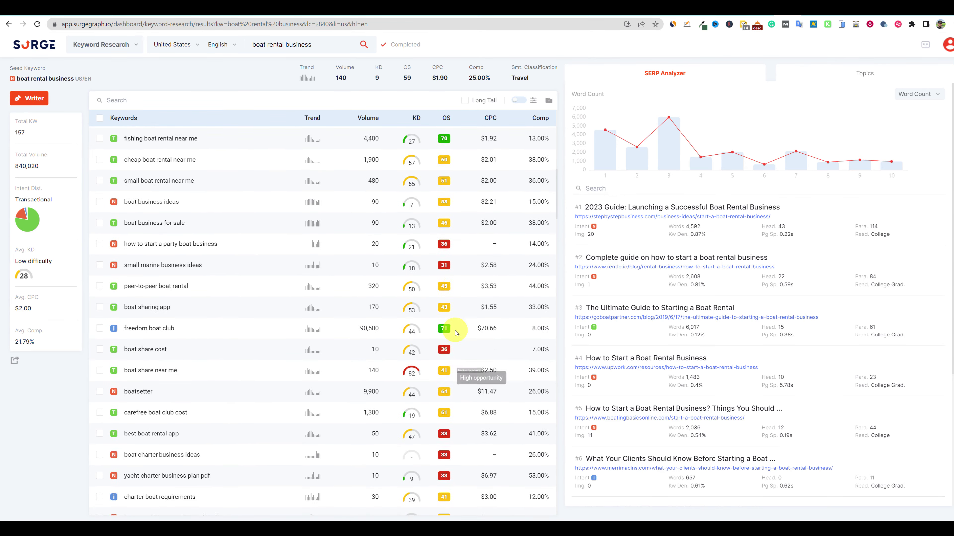
pyautogui.scroll(1, 452, 137)
pyautogui.moveTo(446, 119)
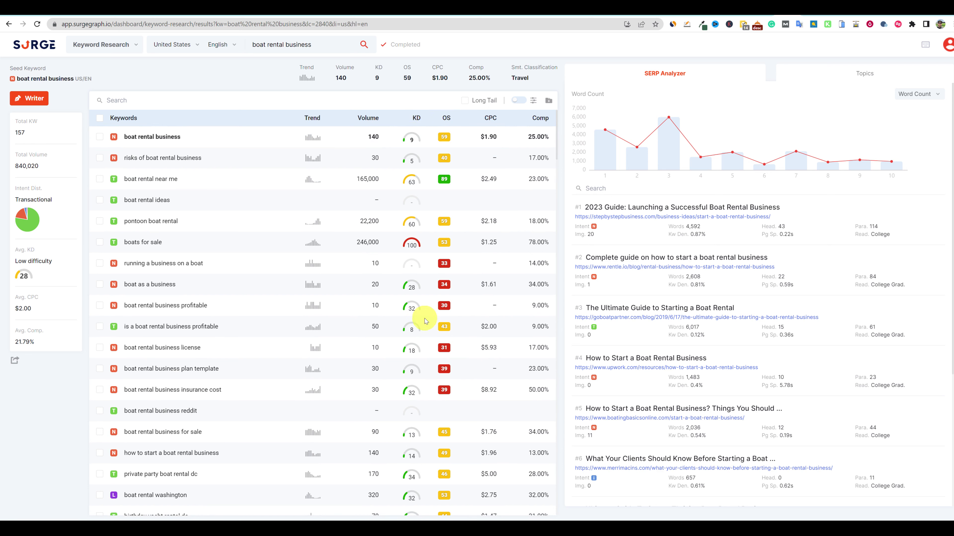
# - Compare difficulty and opportunity scores further through the boat rental keyword list, including the pontoon boat rental keywords
pyautogui.scroll(-7, 443, 341)
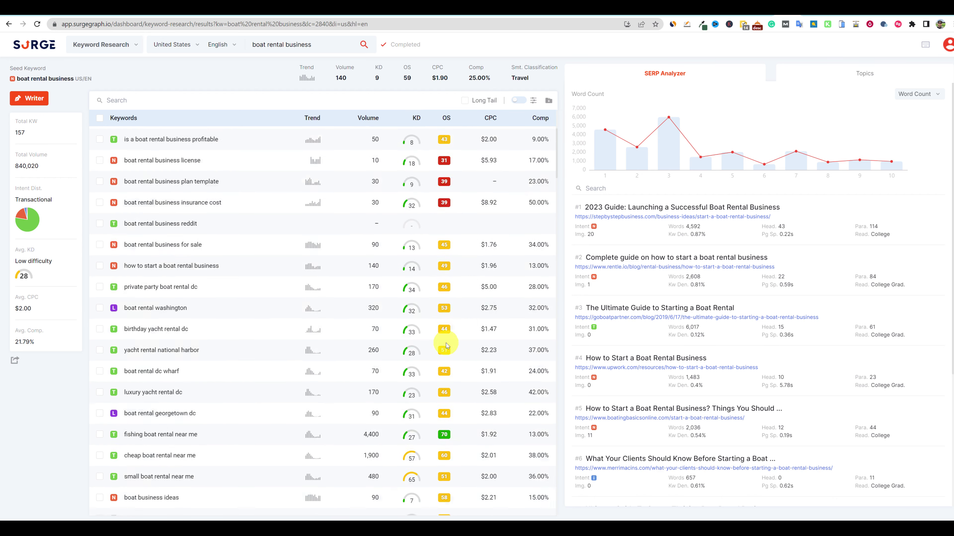
pyautogui.scroll(-15, 449, 343)
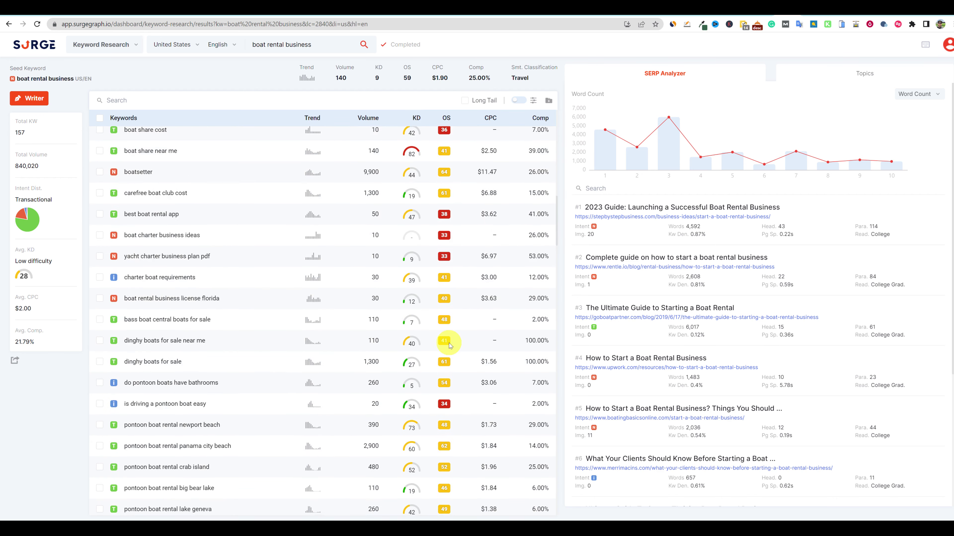
pyautogui.scroll(-5, 448, 343)
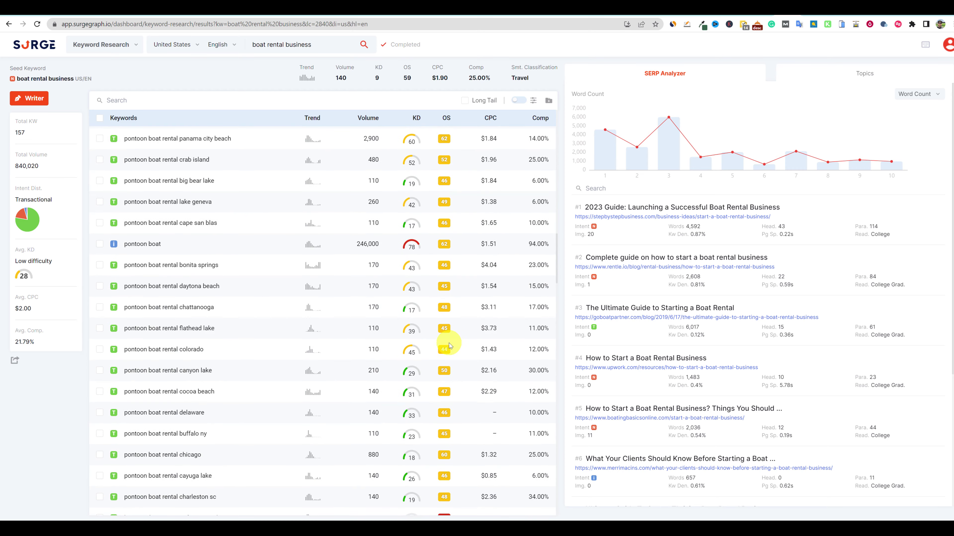
pyautogui.scroll(-5, 448, 343)
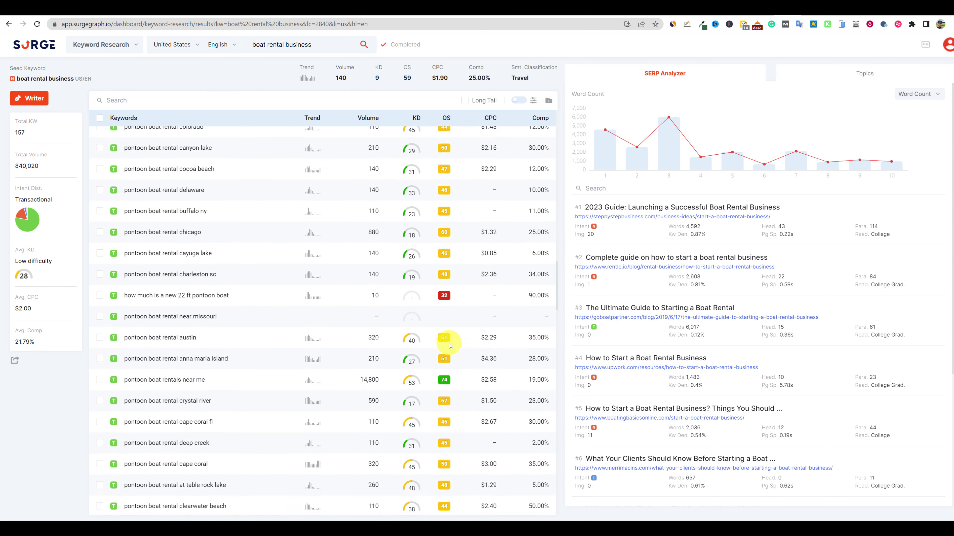
pyautogui.scroll(8, 466, 391)
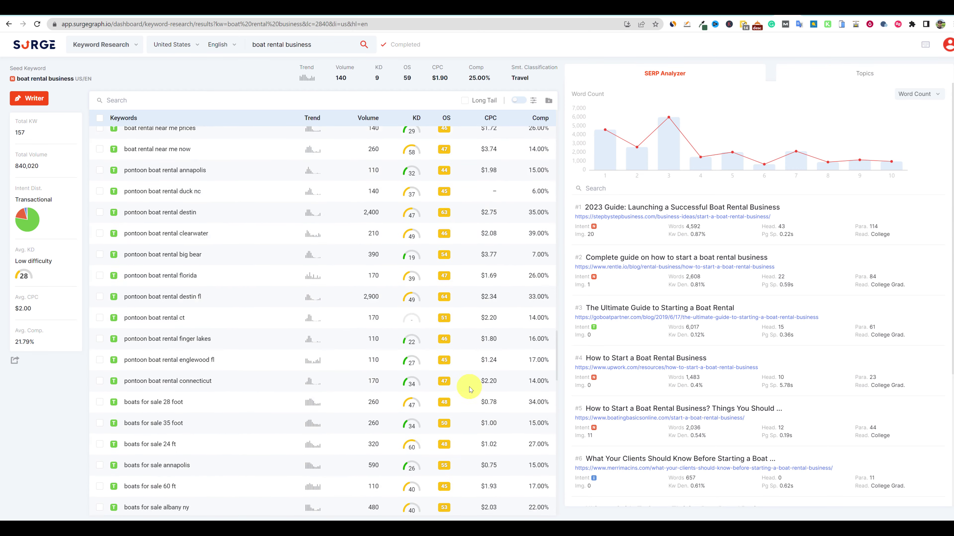
pyautogui.scroll(-5, 467, 390)
pyautogui.scroll(5, 466, 393)
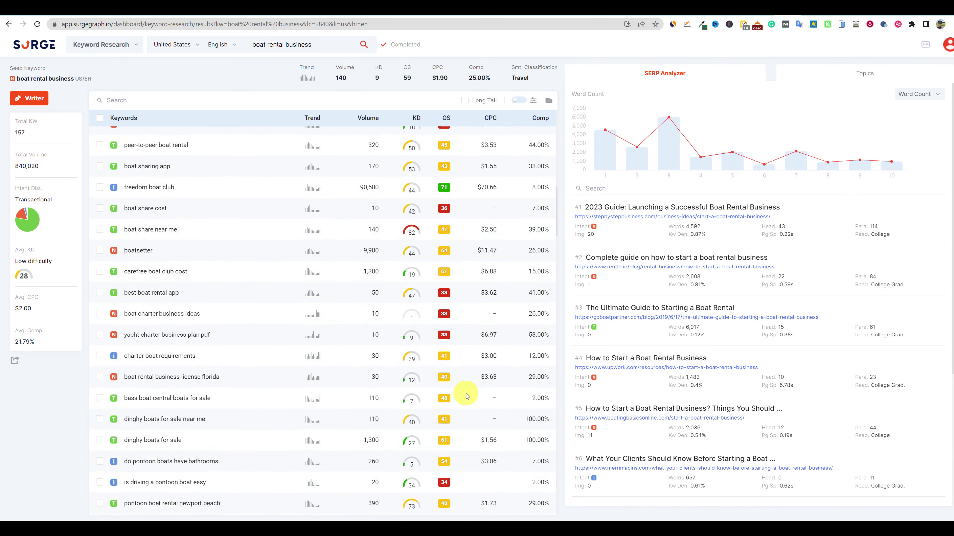
pyautogui.scroll(10, 415, 167)
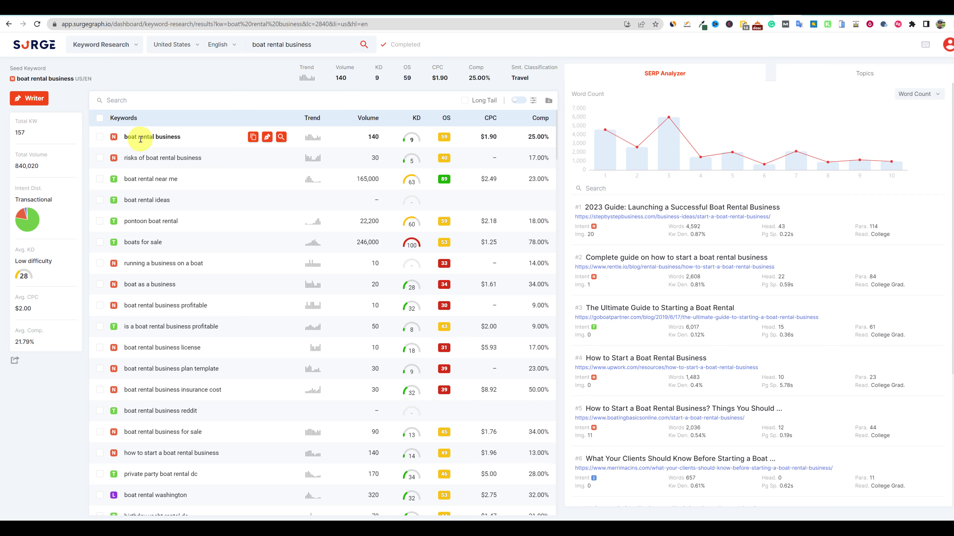
# - Check the search intent of the seed keyword and the intent distribution of the boat rental keyword list
pyautogui.moveTo(113, 137)
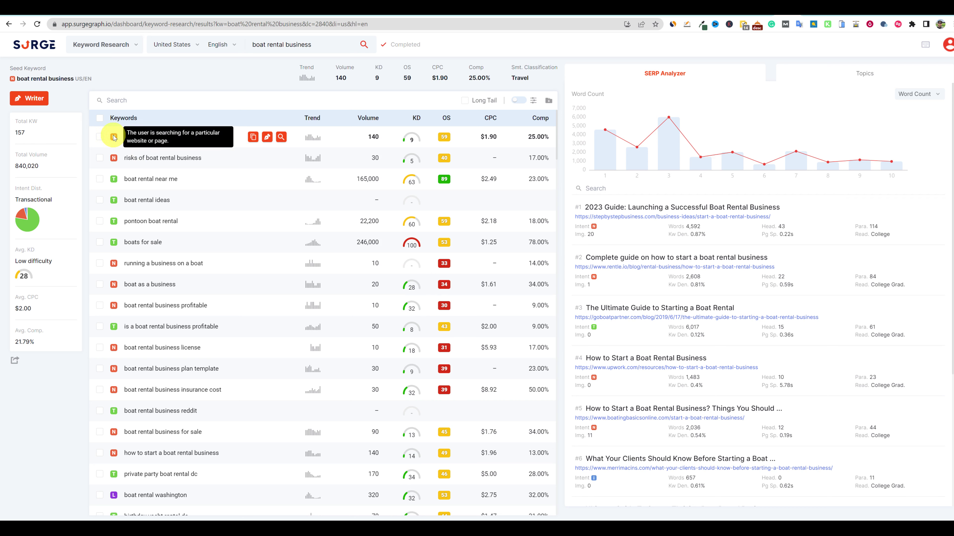
pyautogui.moveTo(22, 214)
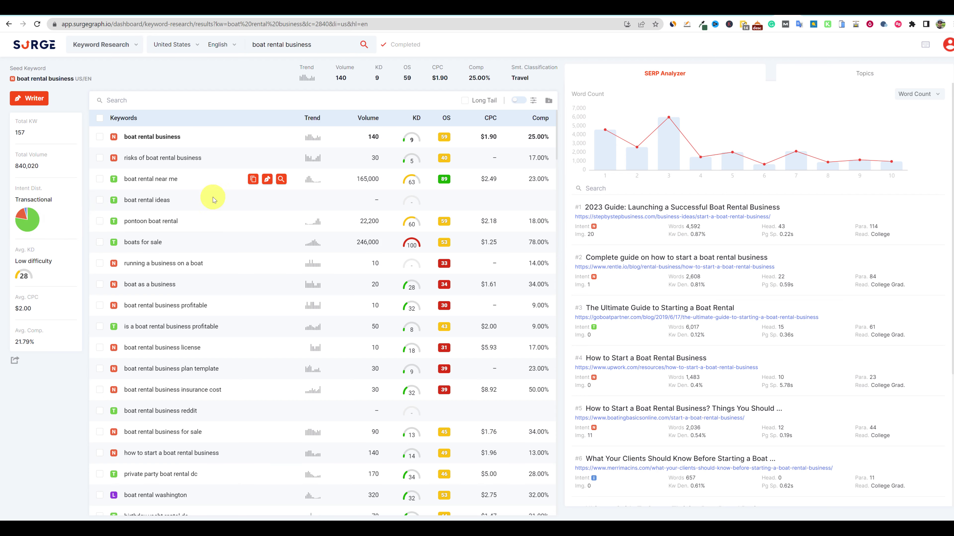
pyautogui.scroll(-6, 221, 221)
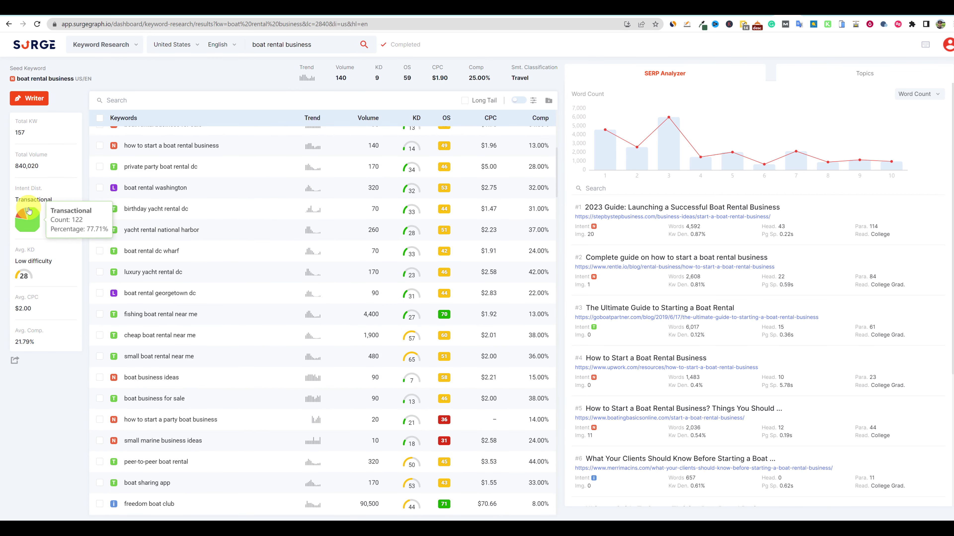
pyautogui.scroll(6, 198, 222)
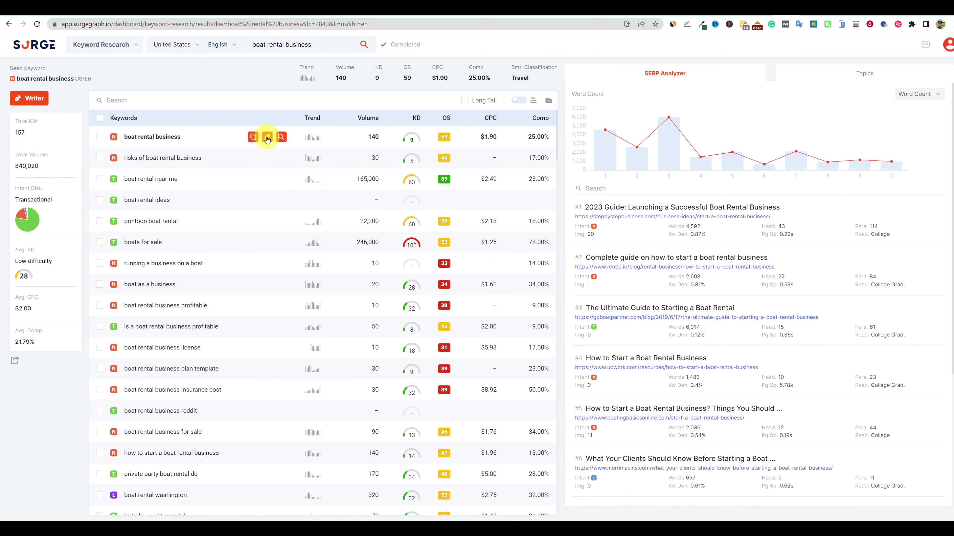
# - Send the keyword "boat rental business" to the content writer as a document, and switch to the Notepad note holding the article title
pyautogui.click(267, 137)
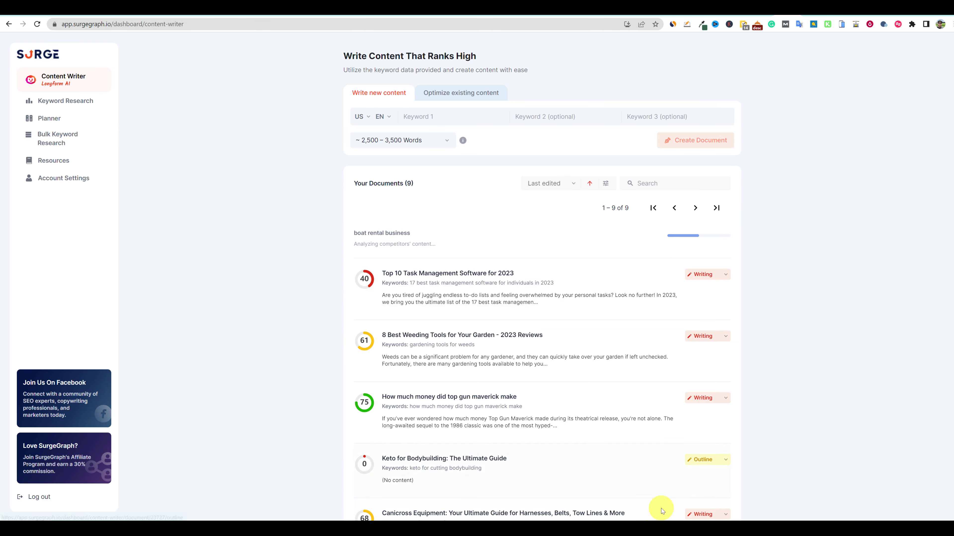
pyautogui.click(605, 528)
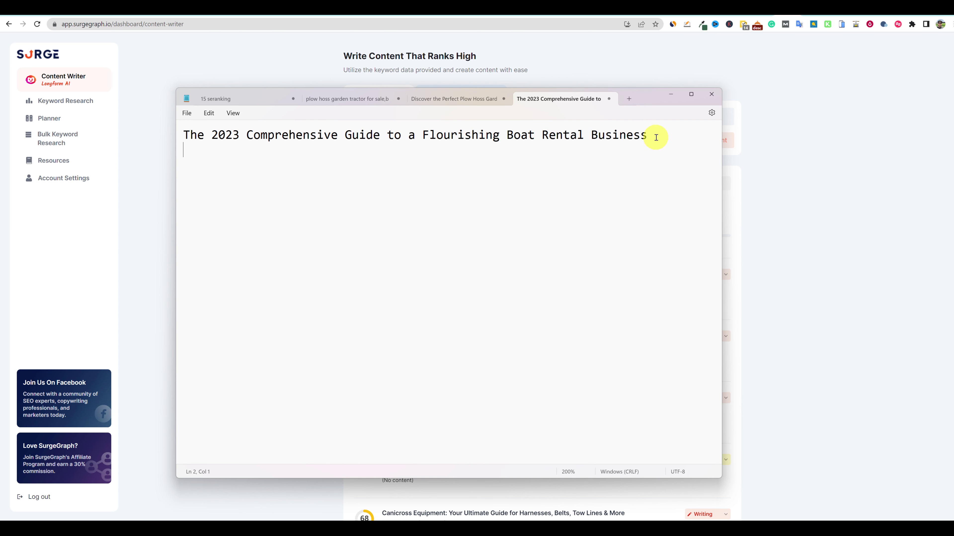
# - Highlight the article title in the note, put the note away, and check the available content length options for new documents
pyautogui.moveTo(656, 137); pyautogui.dragTo(186, 130)
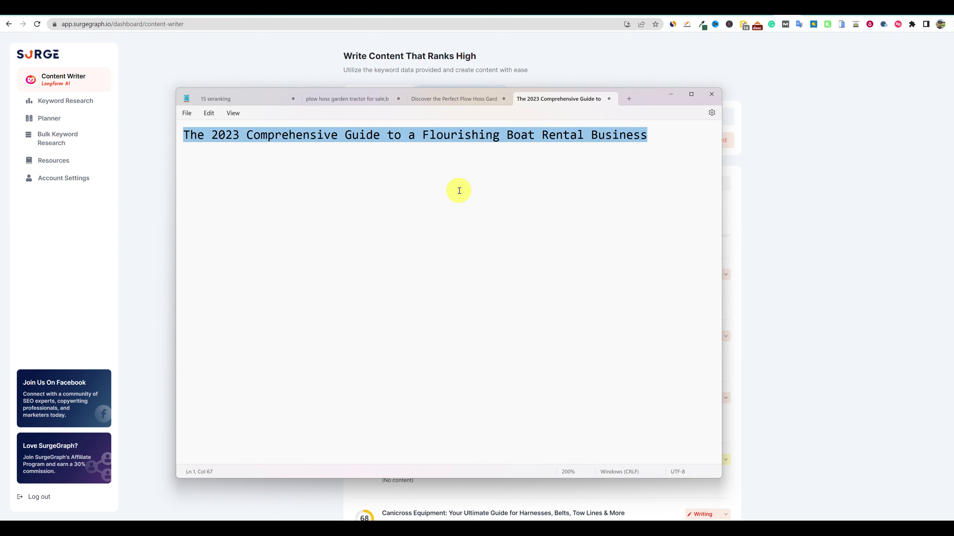
pyautogui.click(671, 97)
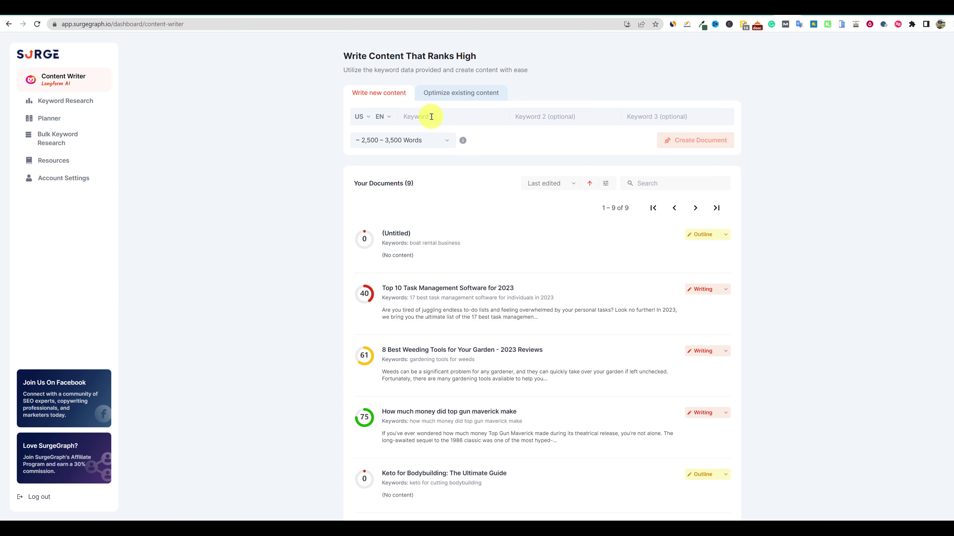
pyautogui.click(446, 146)
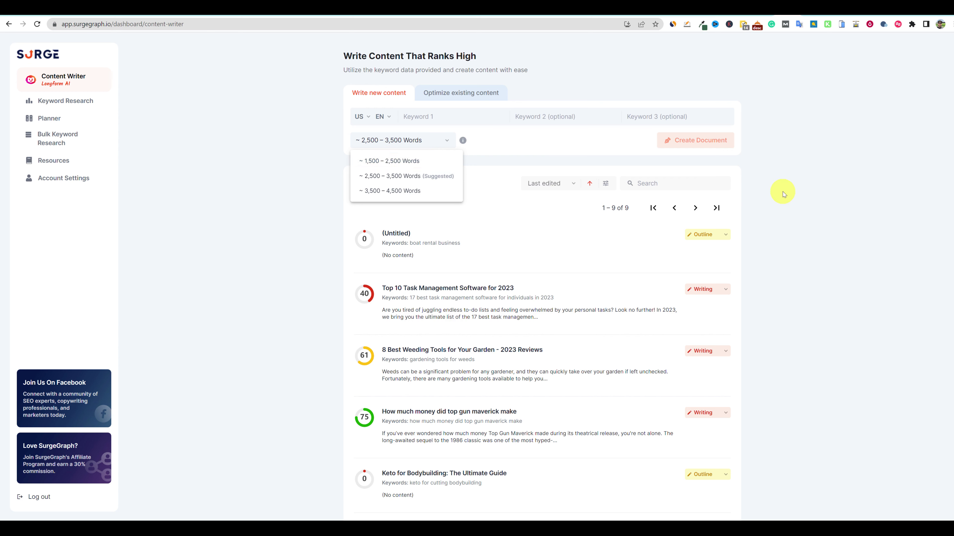
pyautogui.click(747, 244)
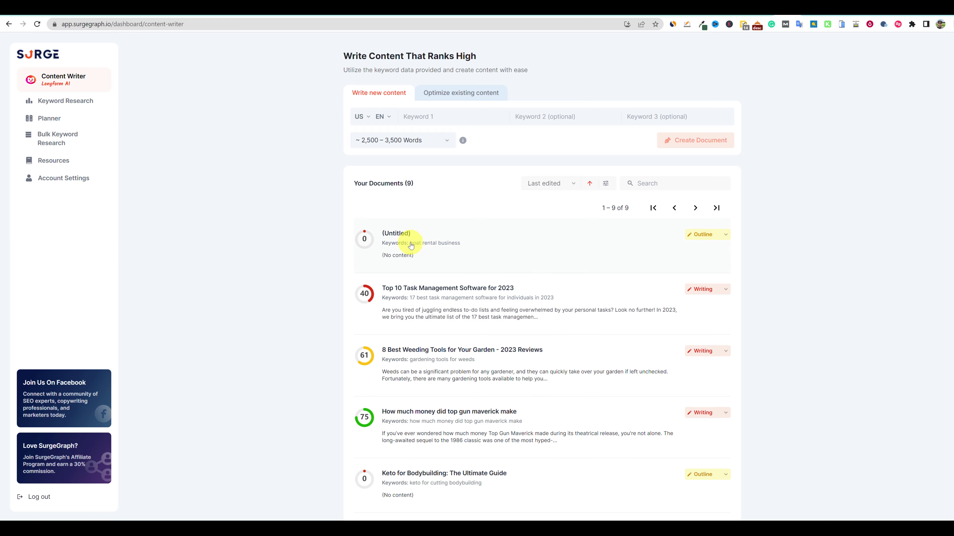
# - Open the untitled document for the keyword "boat rental business" from the document list
pyautogui.click(397, 234)
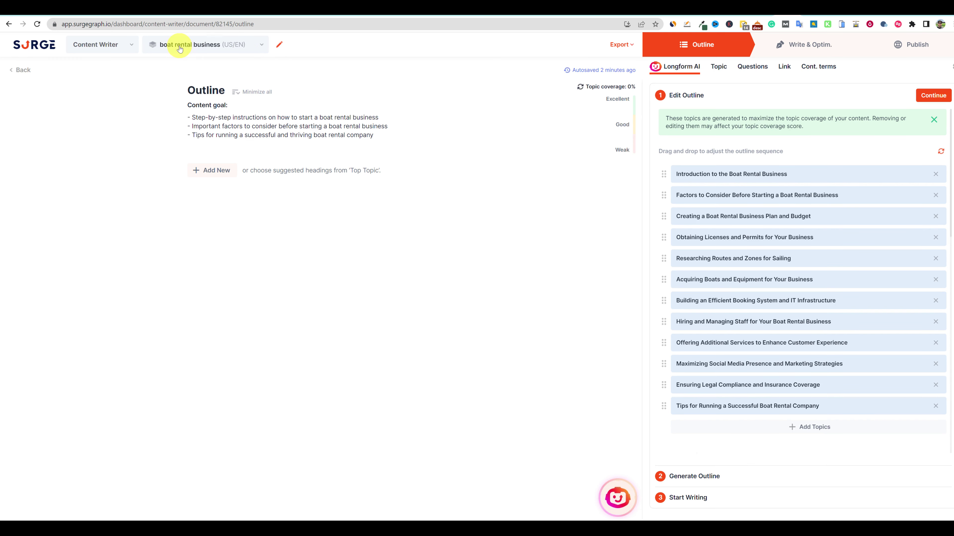
pyautogui.click(28, 46)
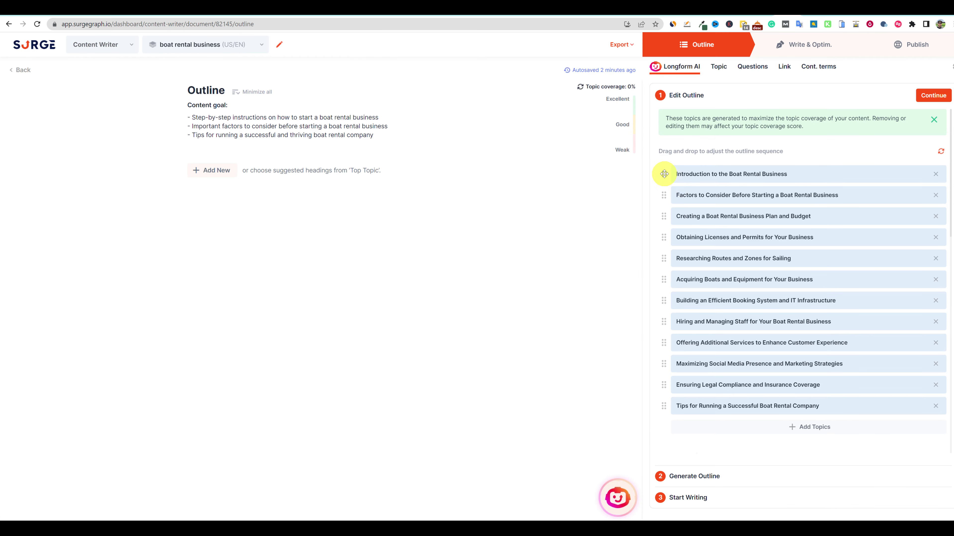
pyautogui.moveTo(664, 174)
pyautogui.mouseDown()
pyautogui.moveTo(302, 236)
pyautogui.moveTo(677, 207)
pyautogui.moveTo(681, 174)
pyautogui.mouseUp()
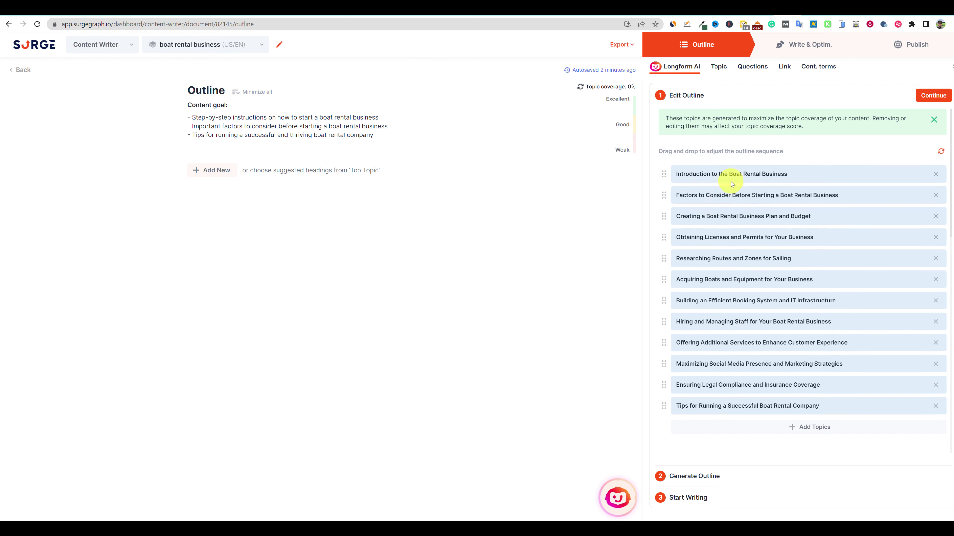
# - Accept the suggested topics and generate the outline with a target length of ~2,500–3,500 words, including talking points, questions and contextual terms
pyautogui.click(935, 96)
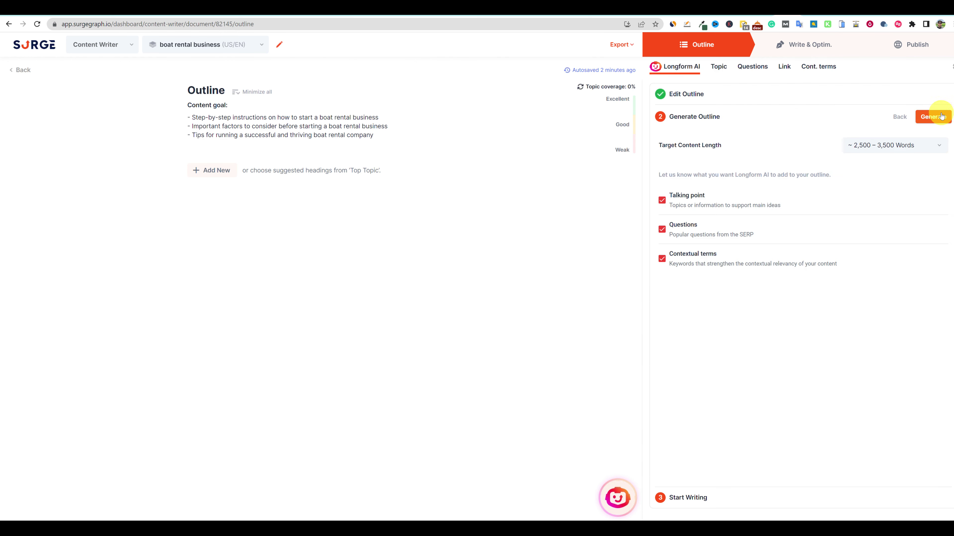
pyautogui.click(937, 145)
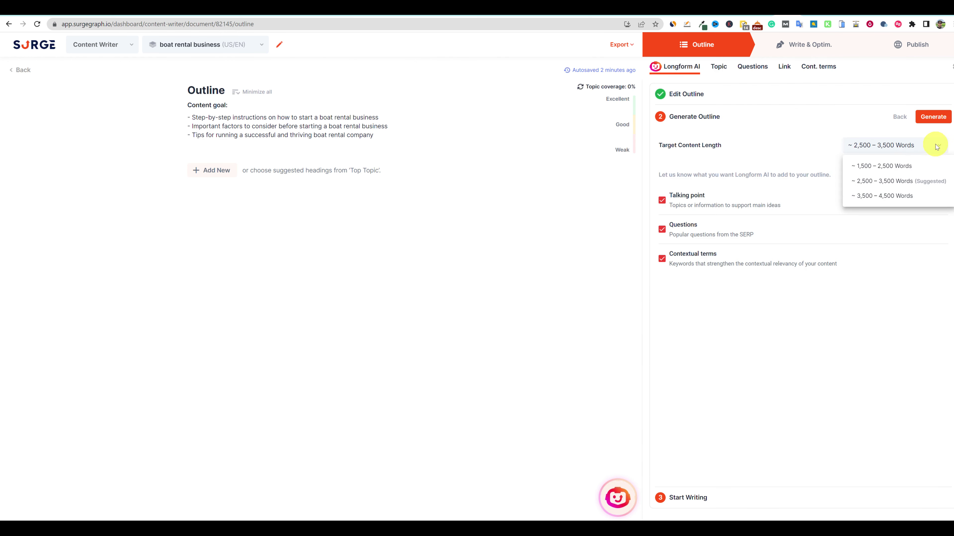
pyautogui.click(881, 183)
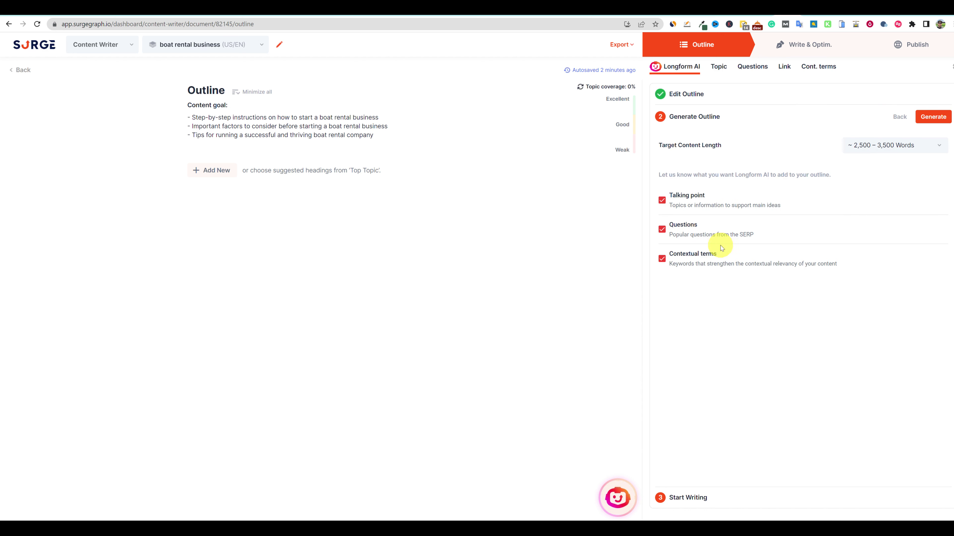
pyautogui.click(933, 117)
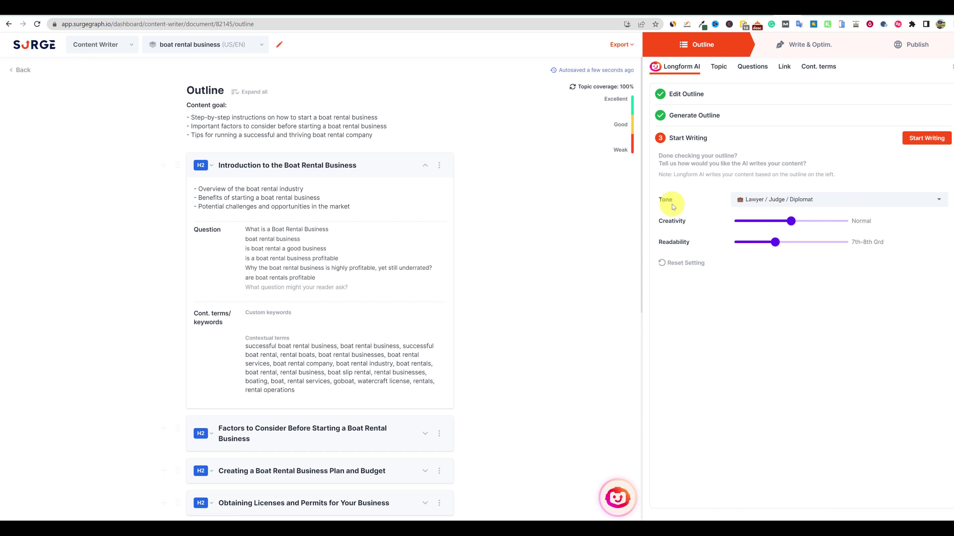
# - Look through the available writing tones for the article, leaving Lawyer / Judge / Diplomat selected
pyautogui.click(854, 199)
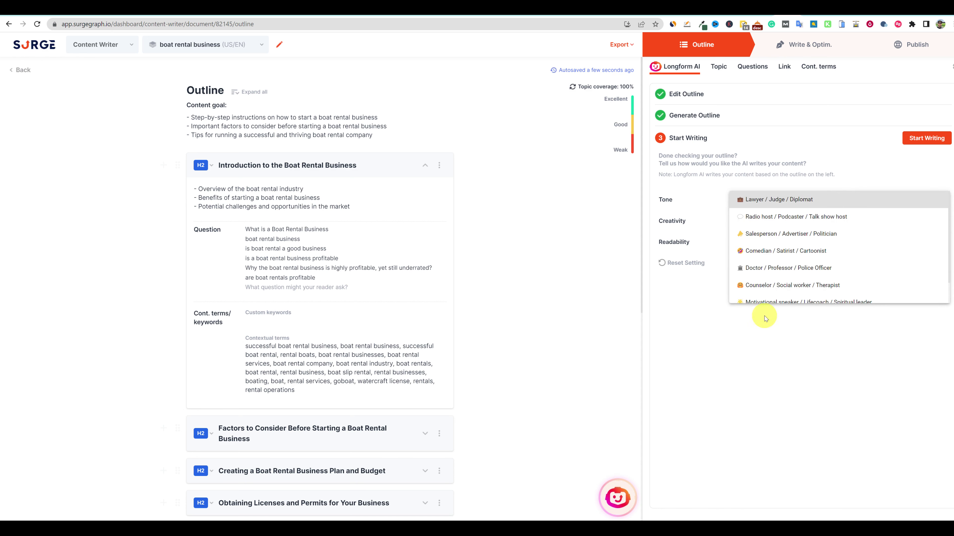
pyautogui.scroll(-1, 791, 271)
pyautogui.scroll(1, 771, 209)
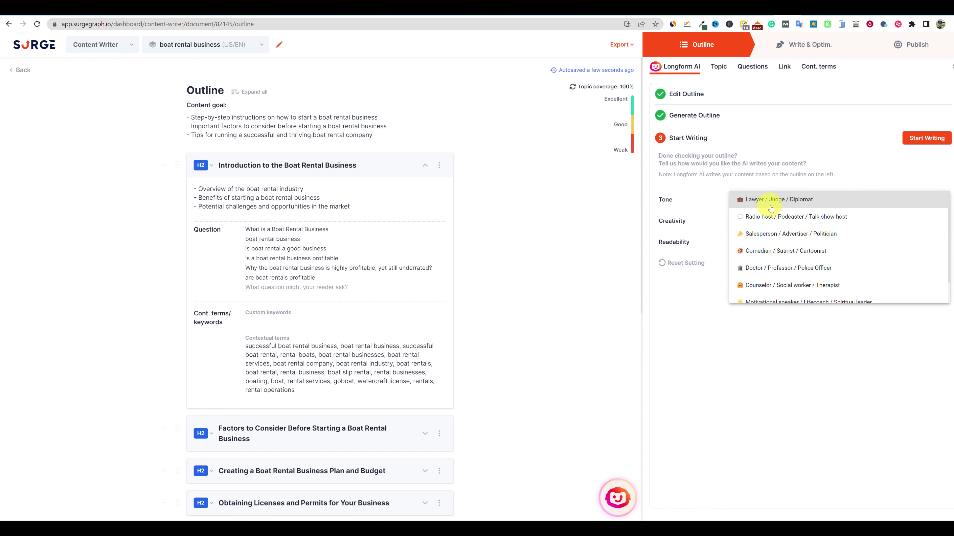
pyautogui.click(865, 173)
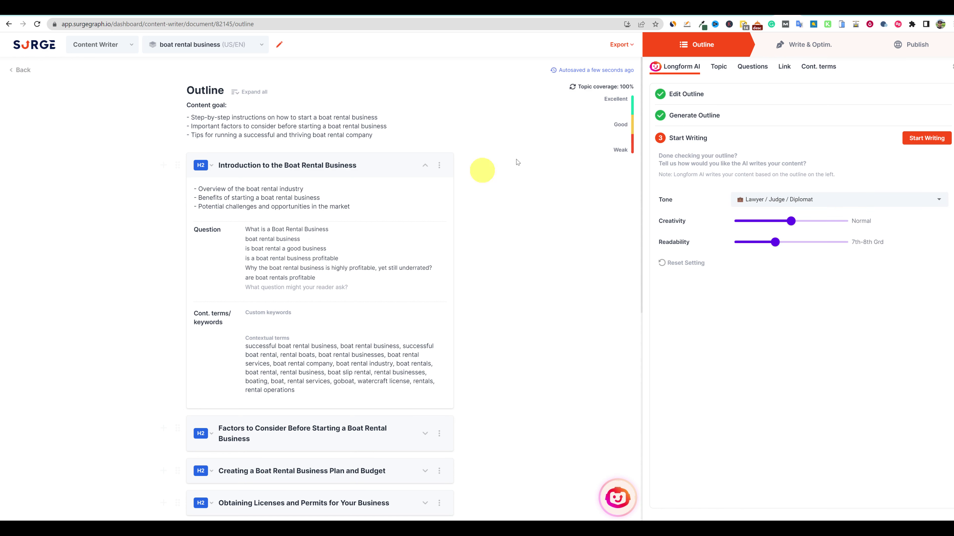
# - Review the generated outline, expanding the sections on factors to consider, licenses and permits, and the business plan and budget
pyautogui.scroll(-1, 297, 338)
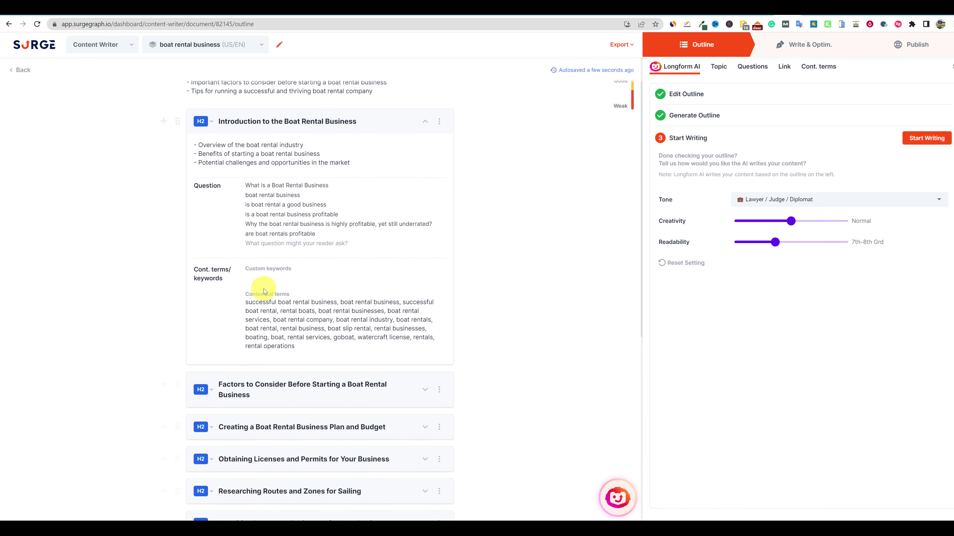
pyautogui.scroll(-3, 319, 323)
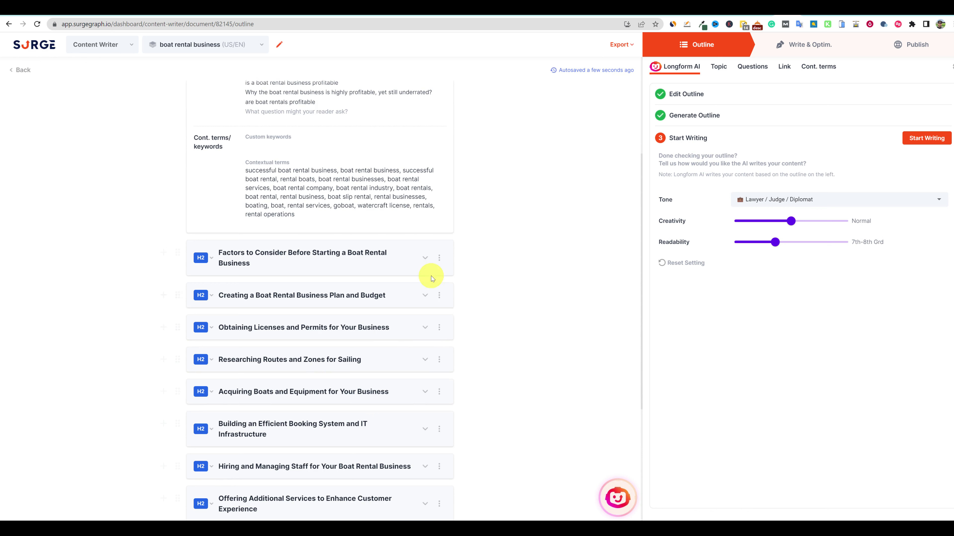
pyautogui.click(424, 258)
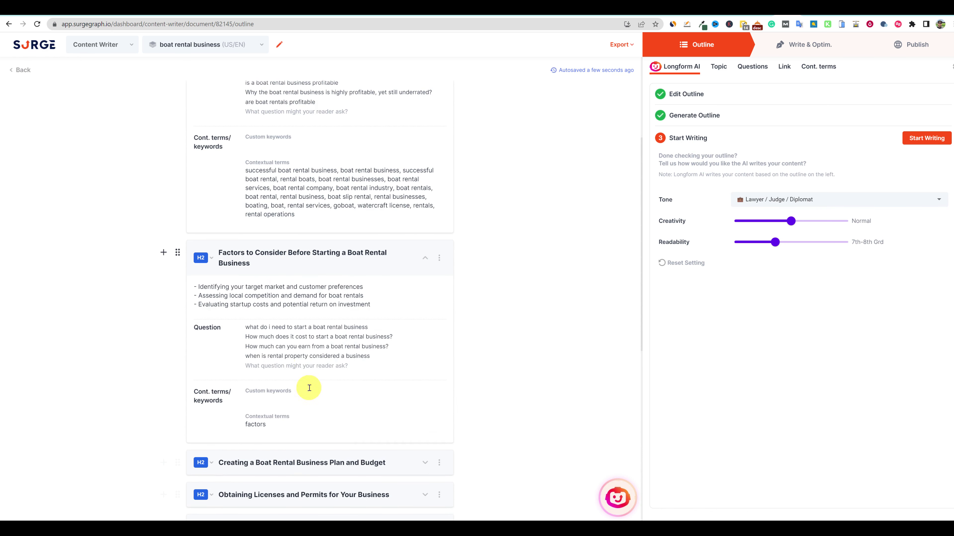
pyautogui.scroll(-5, 326, 392)
pyautogui.click(425, 275)
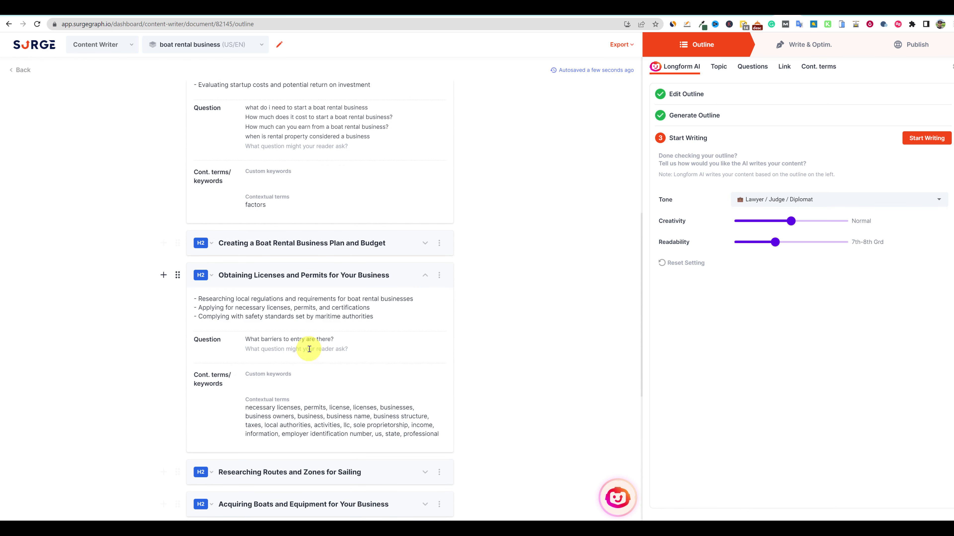
pyautogui.scroll(-3, 296, 413)
pyautogui.scroll(2, 315, 358)
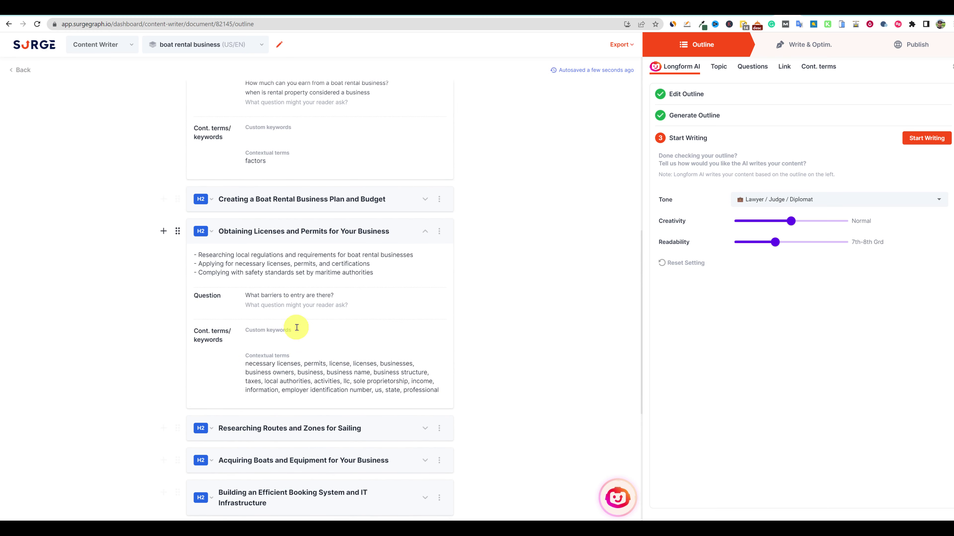
pyautogui.scroll(1, 377, 255)
pyautogui.click(424, 244)
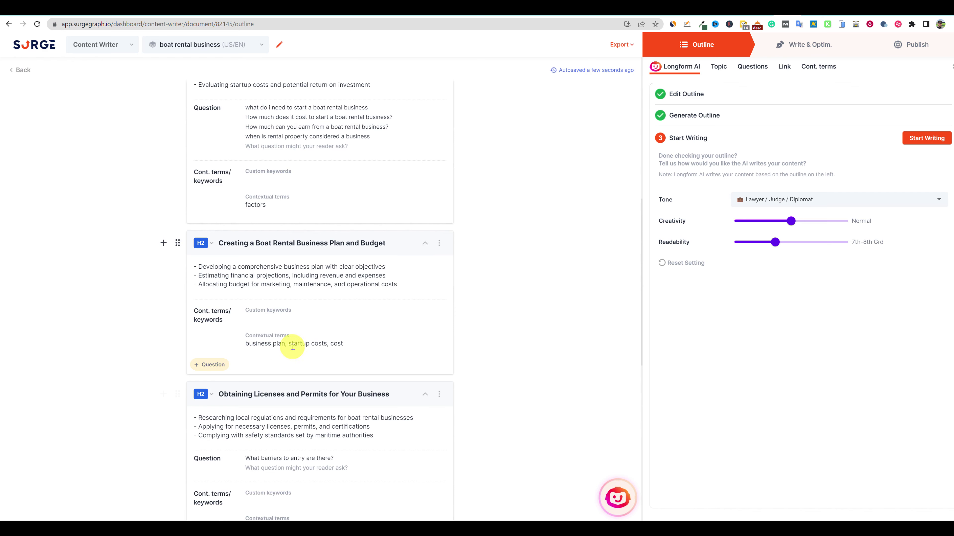
pyautogui.scroll(-8, 415, 359)
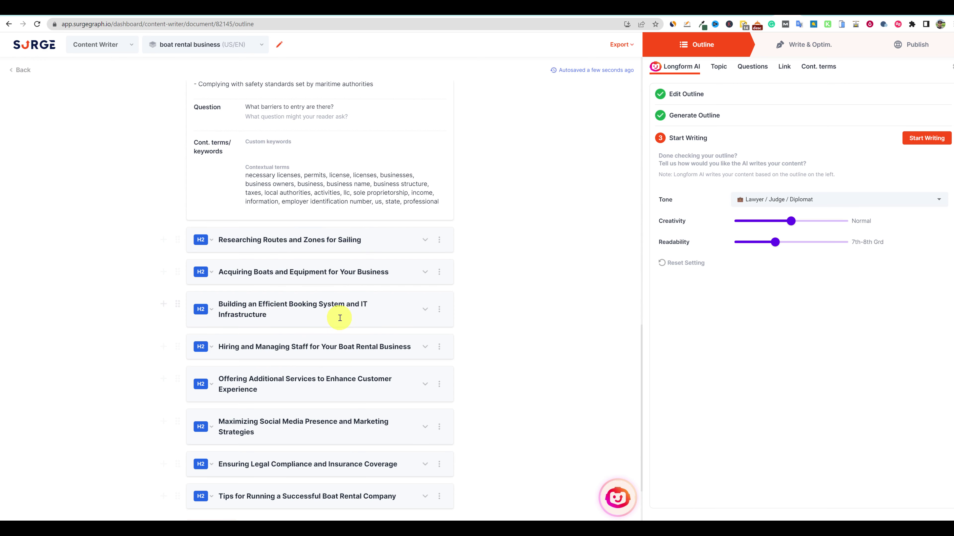
# - Check the remaining outline headings and the types of heading or textbox that can be added at the end
pyautogui.scroll(-2, 373, 406)
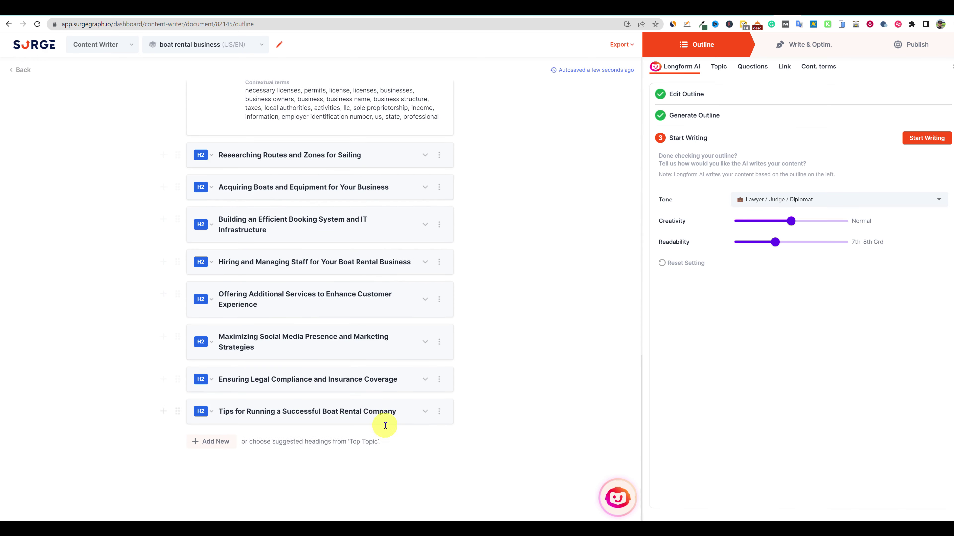
pyautogui.scroll(20, 354, 363)
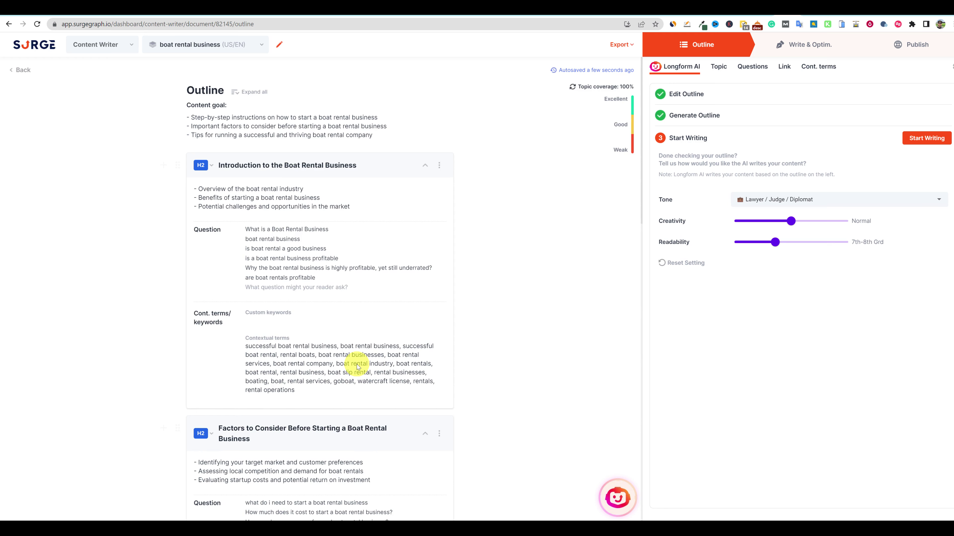
pyautogui.scroll(-20, 340, 177)
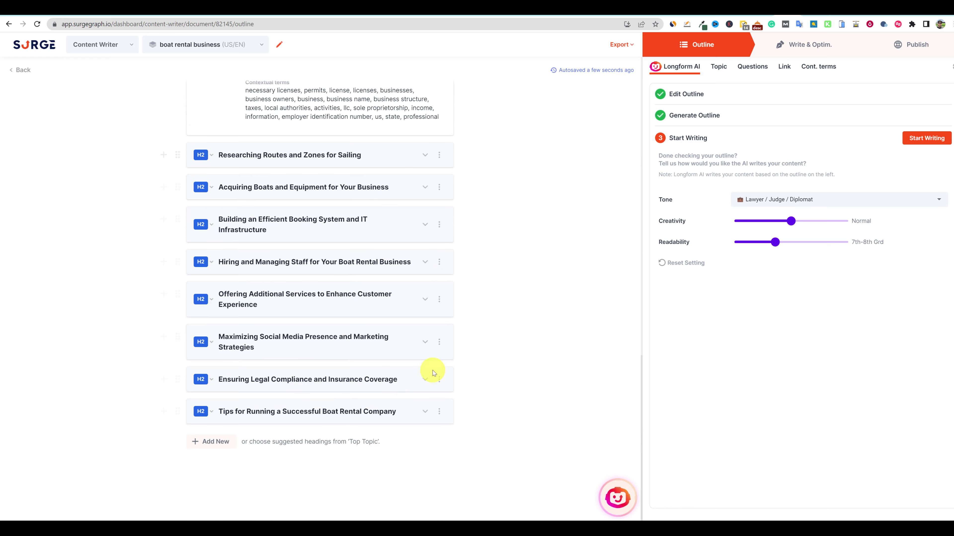
pyautogui.click(206, 444)
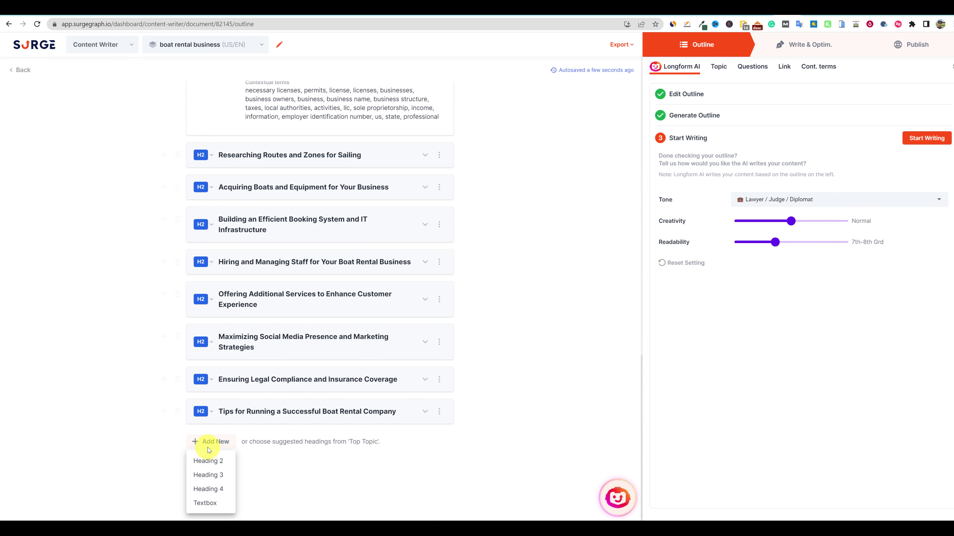
pyautogui.click(206, 441)
# - Start the AI writing of the article from the outline, and compare its title with the one in the Notepad note
pyautogui.scroll(5, 498, 350)
pyautogui.scroll(10, 498, 350)
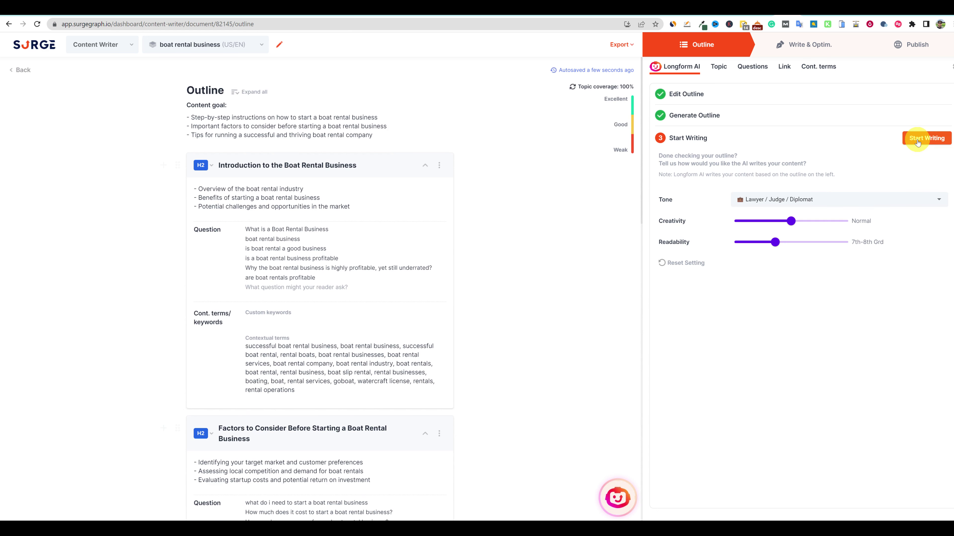
pyautogui.click(901, 139)
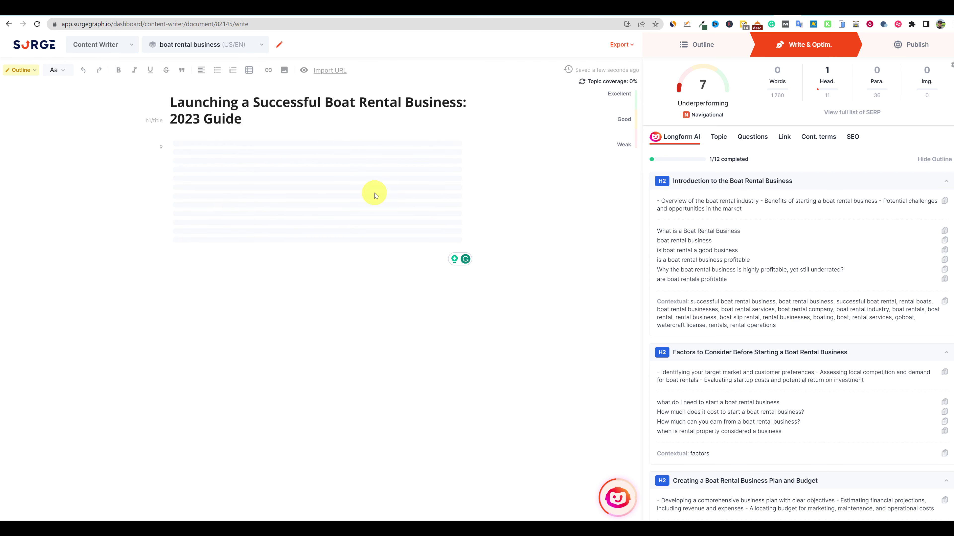
pyautogui.hotkey('alt', 'Tab')
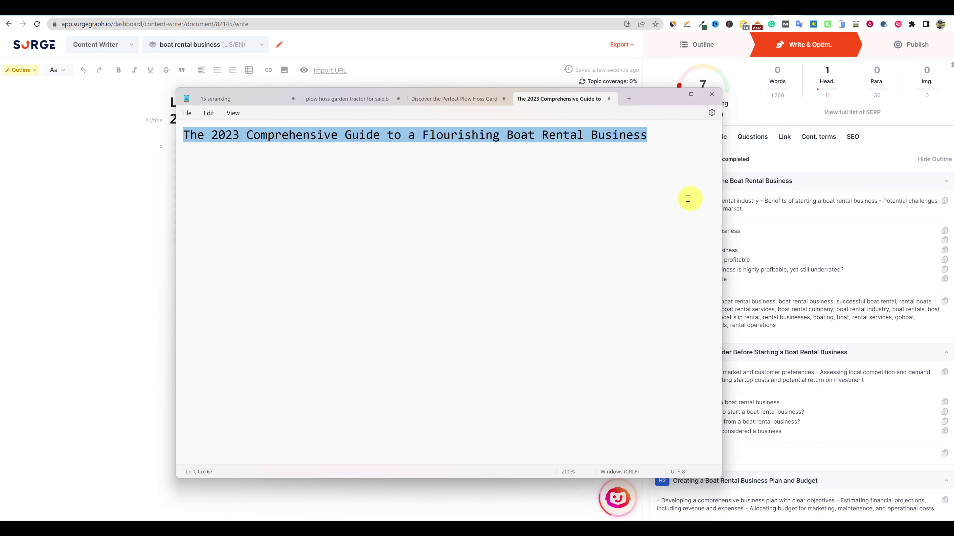
pyautogui.hotkey('alt', 'Tab')
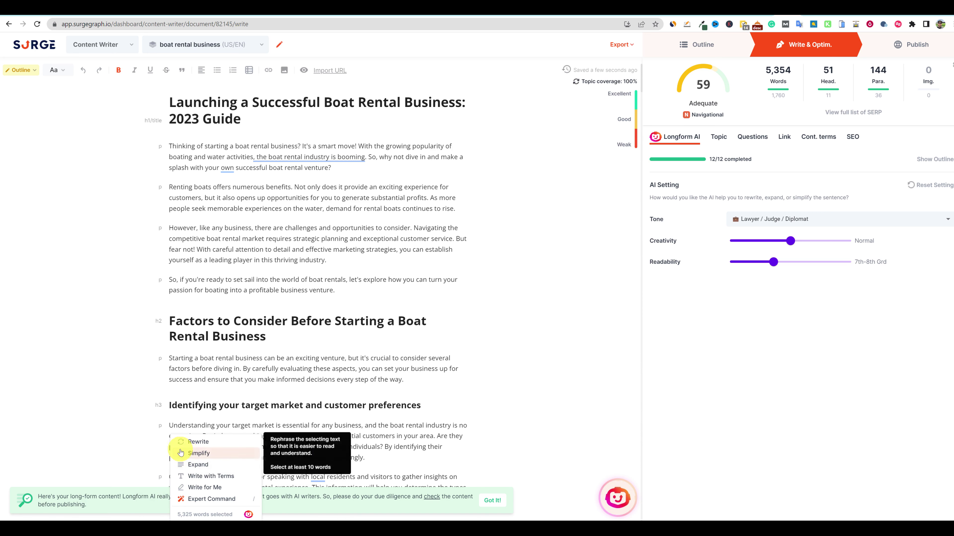
# - Dismiss the long-form content notice and review the article's introduction, the AI editing options for selected text, and the first sections
pyautogui.click(208, 280)
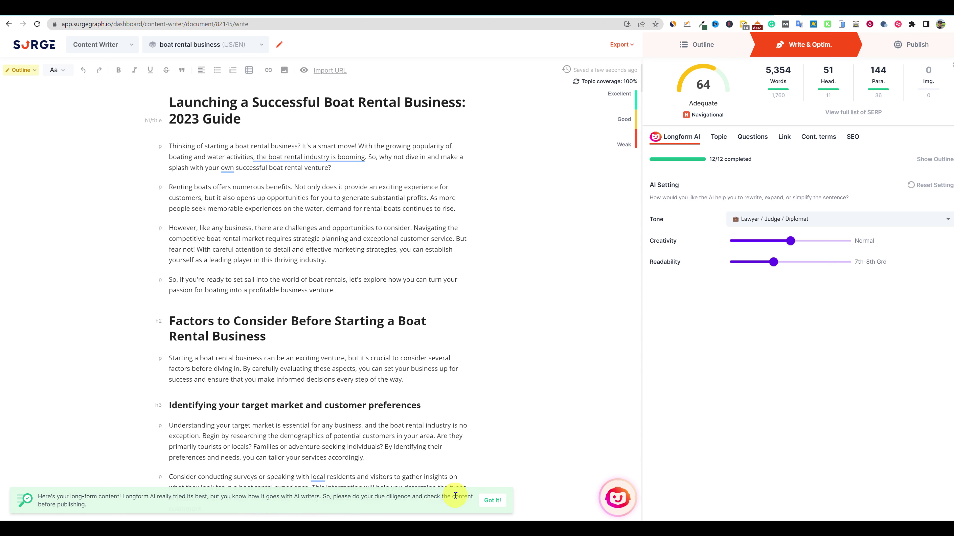
pyautogui.click(488, 501)
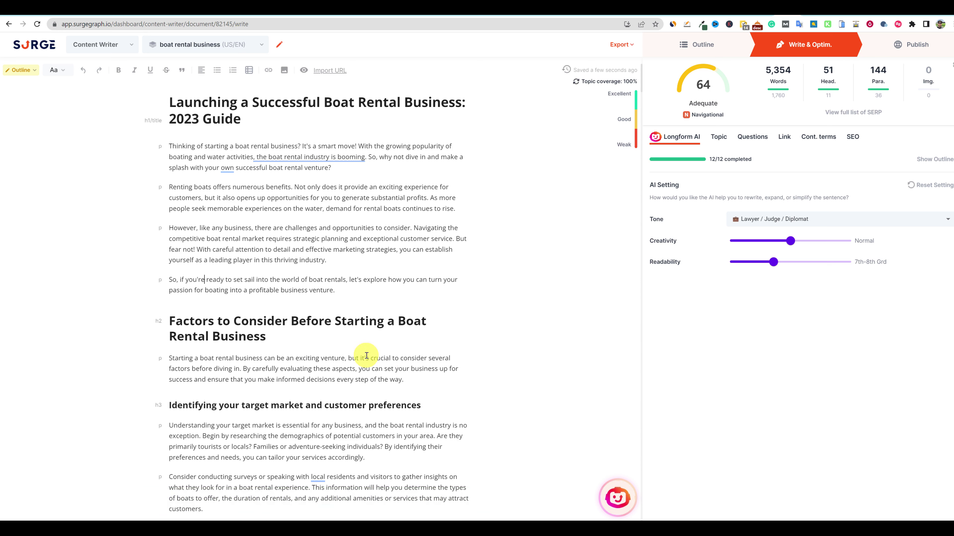
pyautogui.moveTo(335, 290); pyautogui.dragTo(161, 139)
pyautogui.click(412, 299)
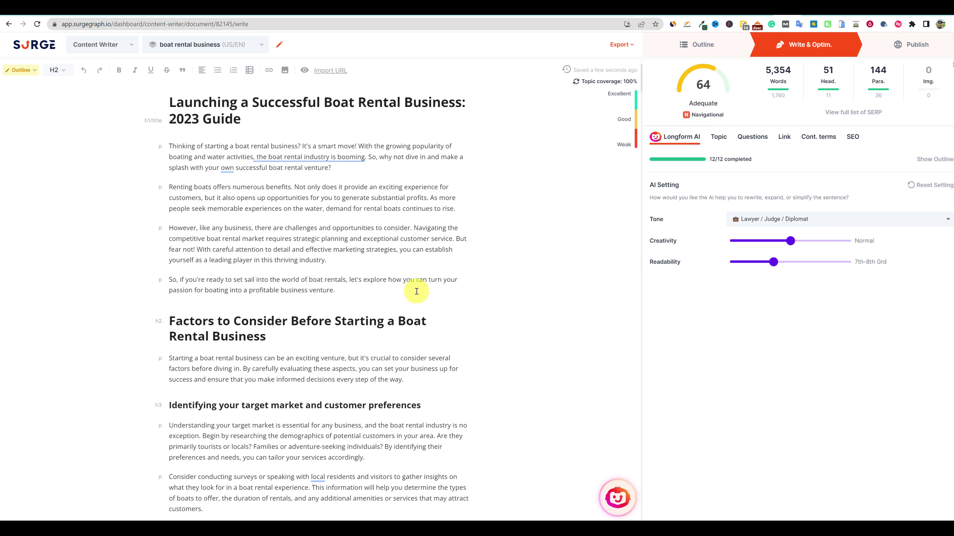
pyautogui.moveTo(366, 292); pyautogui.dragTo(169, 188)
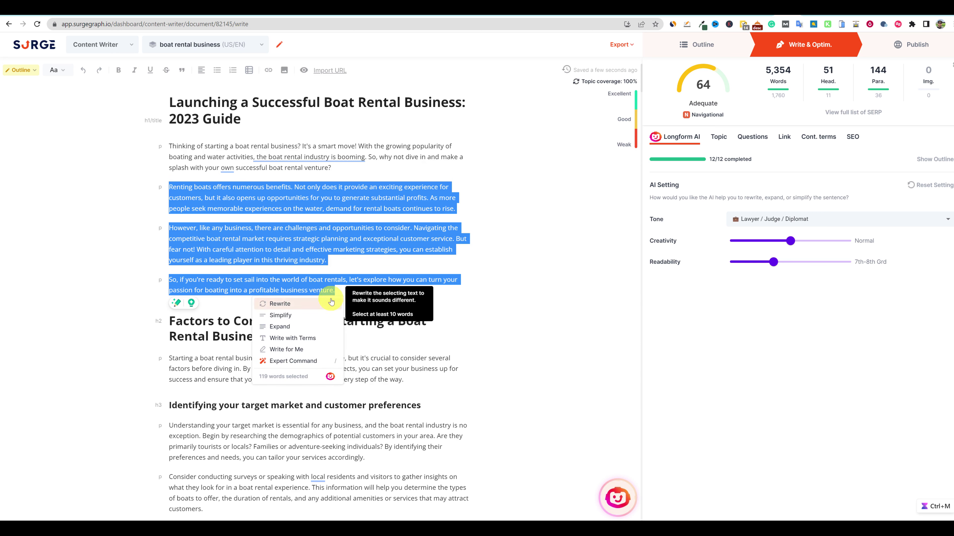
pyautogui.click(394, 302)
pyautogui.scroll(-3, 394, 302)
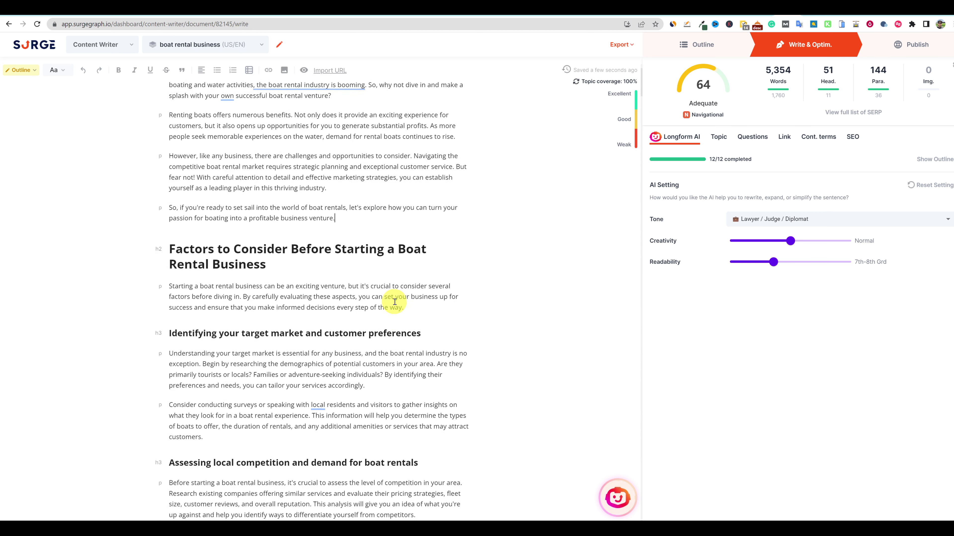
pyautogui.scroll(-2, 319, 281)
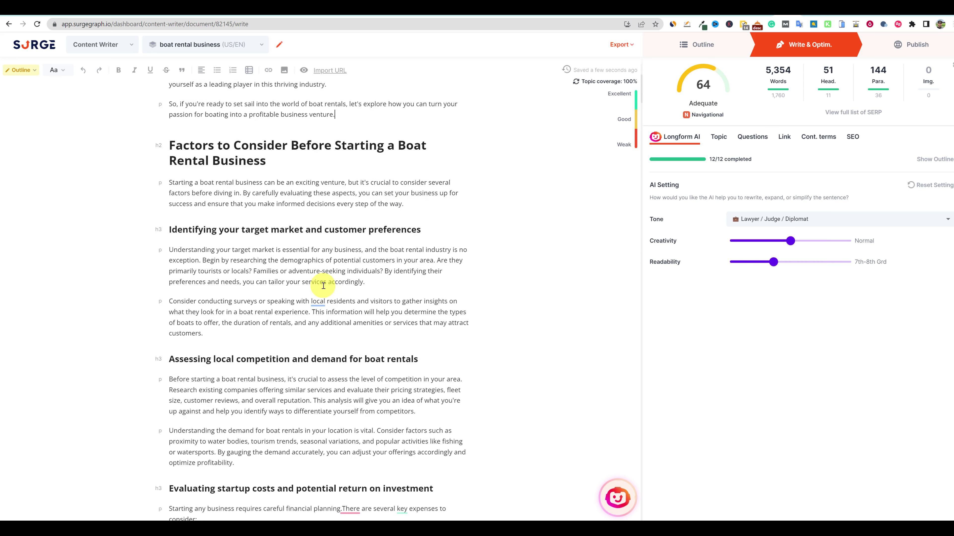
# - Replace the article's title with "The 2023 Comprehensive Guide to a Flourishing Boat Rental Business", copied from the Notepad note
pyautogui.scroll(-1, 375, 273)
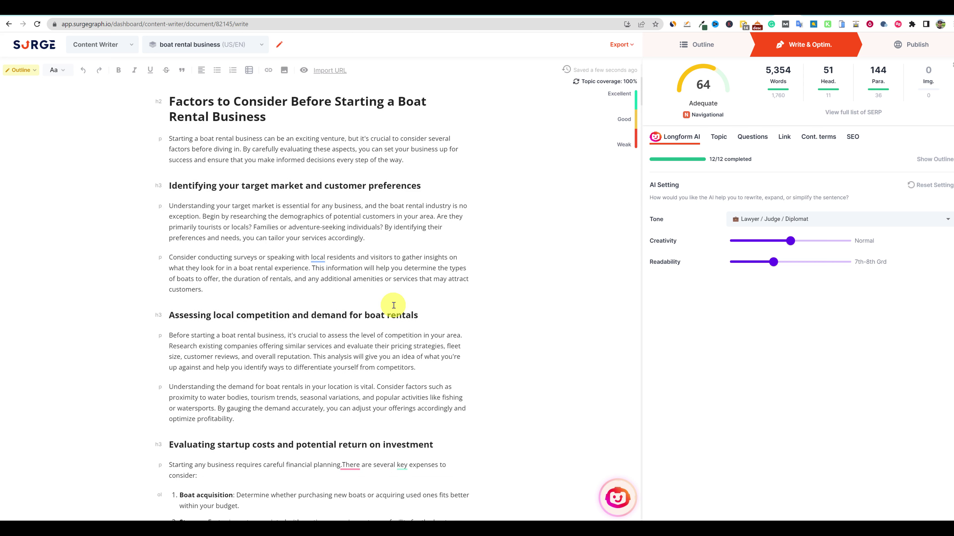
pyautogui.scroll(5, 390, 305)
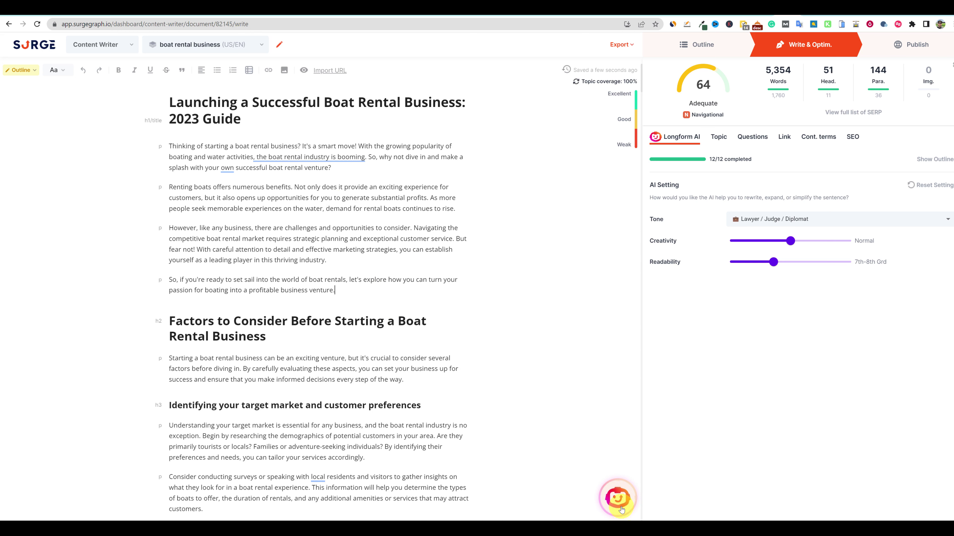
pyautogui.click(624, 518)
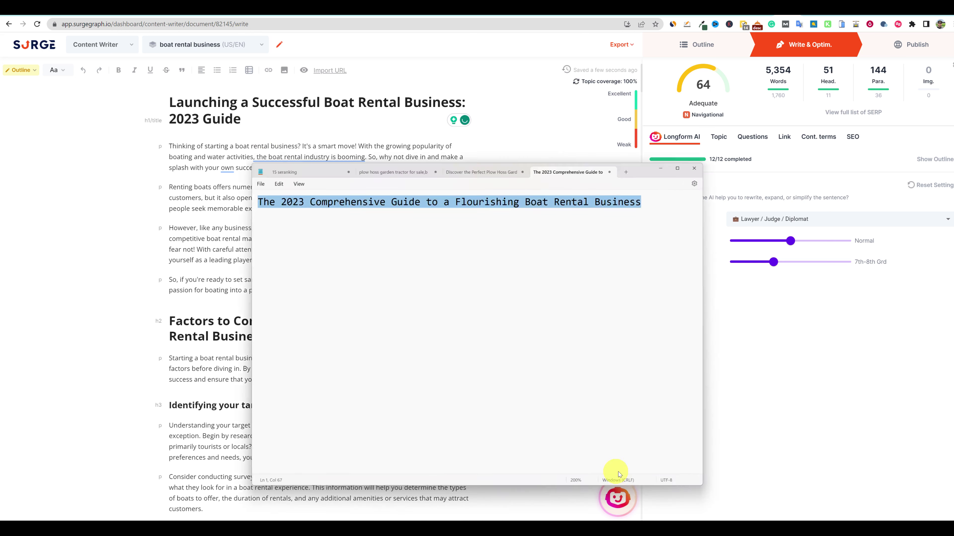
pyautogui.rightClick(484, 141)
pyautogui.click(518, 188)
pyautogui.click(206, 111)
pyautogui.click(245, 118)
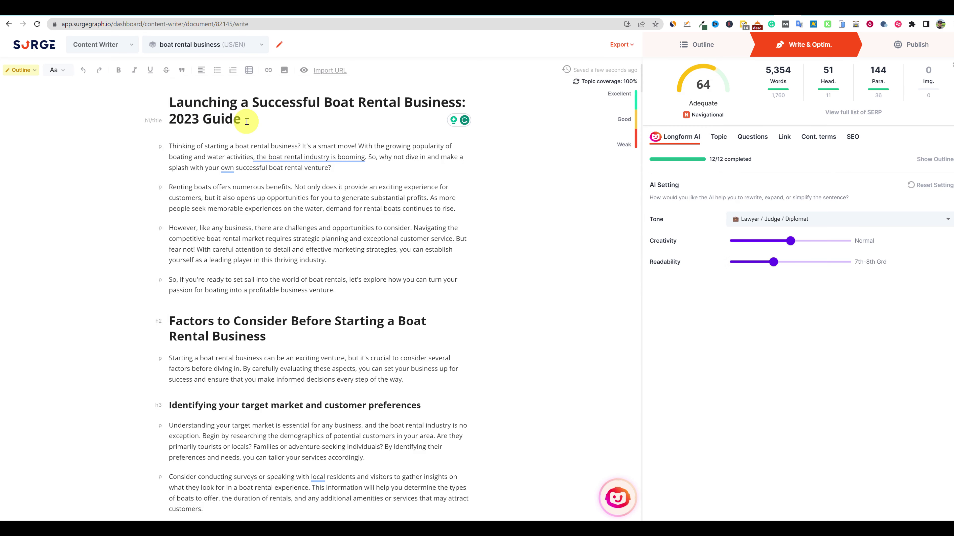
pyautogui.moveTo(247, 122); pyautogui.dragTo(169, 101)
pyautogui.hotkey('ctrl', 'v')
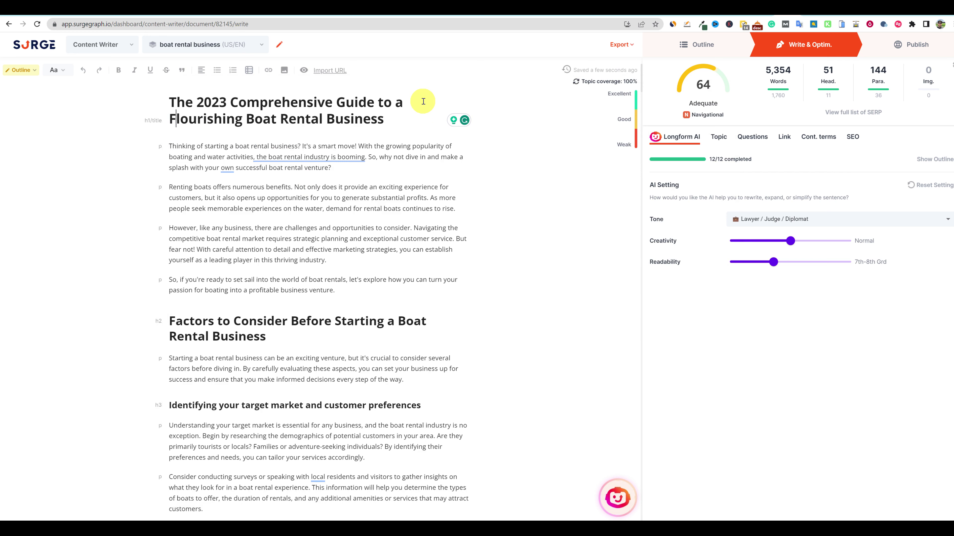
pyautogui.click(441, 208)
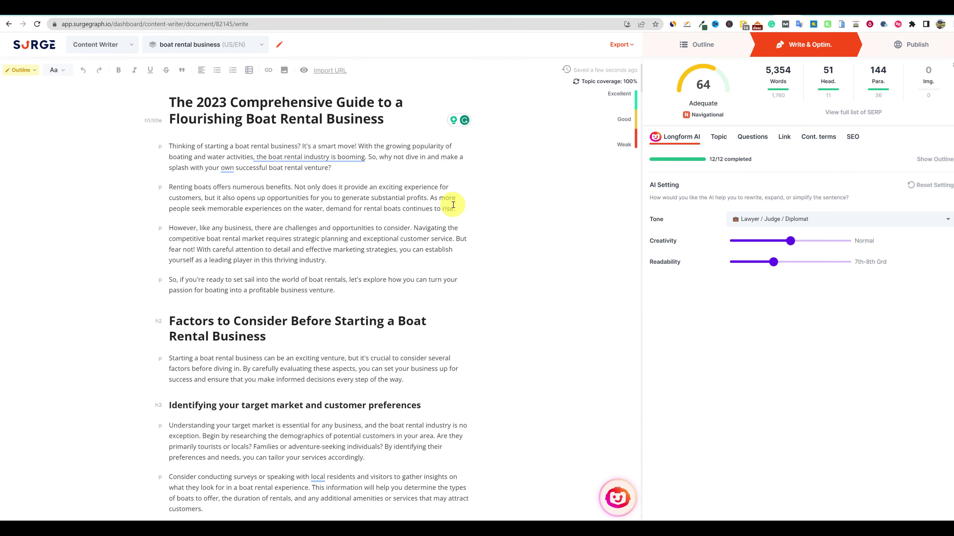
# - Check the article's word count against the suggested count, and review the introduction and the sections on target market, competition and startup costs
pyautogui.moveTo(711, 89)
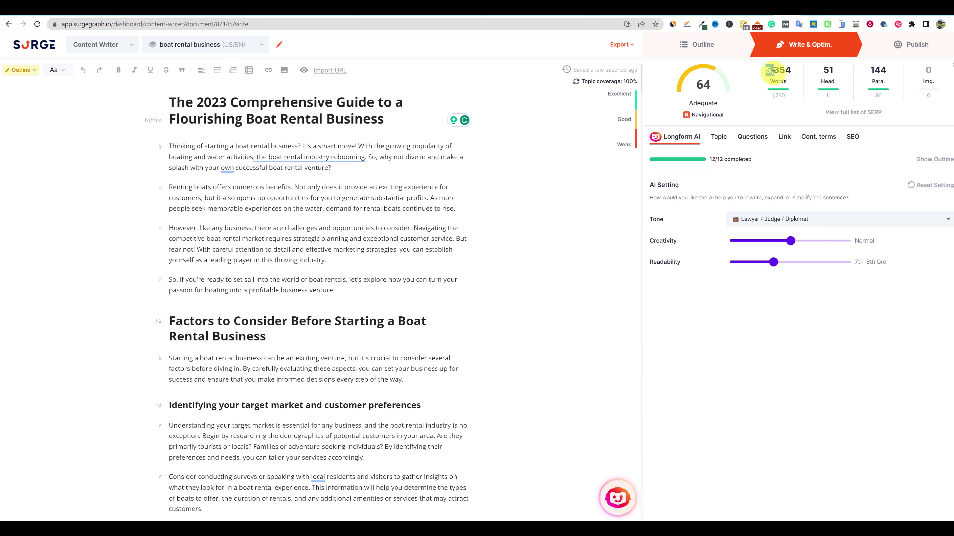
pyautogui.moveTo(773, 72); pyautogui.dragTo(798, 108)
pyautogui.click(780, 106)
pyautogui.scroll(-20, 374, 391)
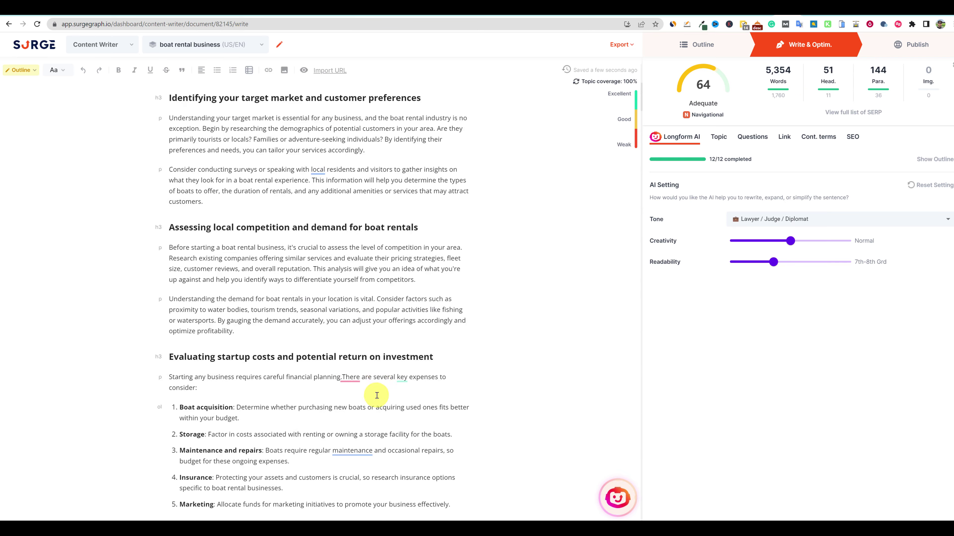
pyautogui.scroll(20, 454, 317)
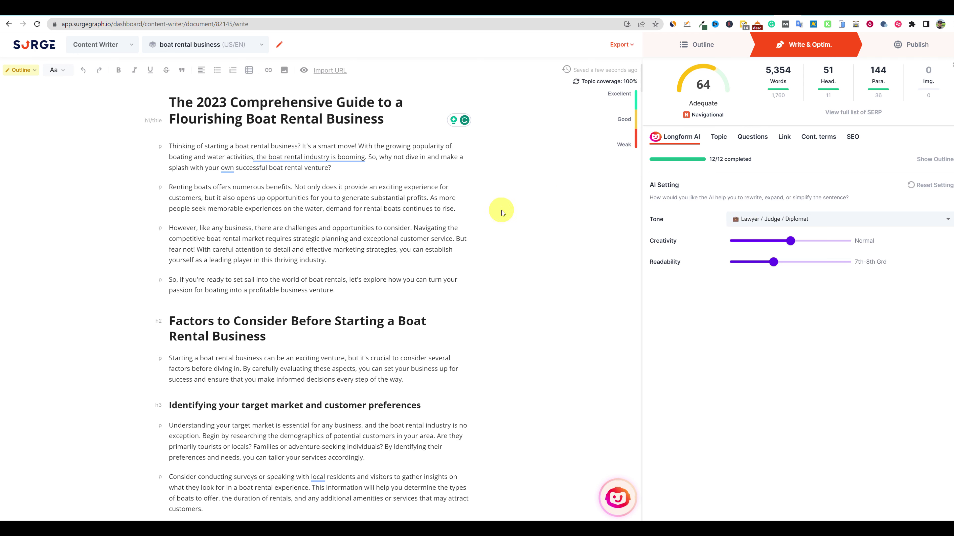
pyautogui.scroll(-10, 420, 272)
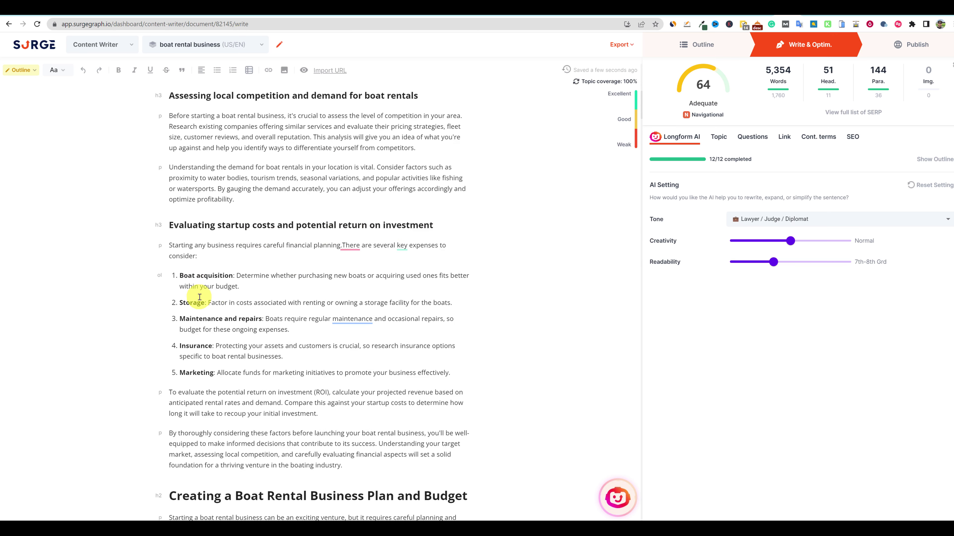
pyautogui.scroll(-1, 246, 304)
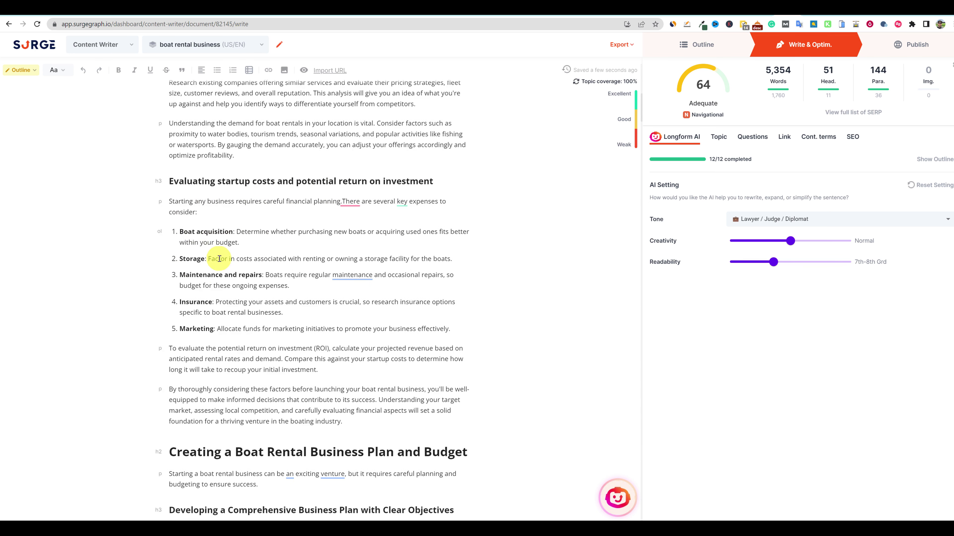
pyautogui.scroll(4, 248, 380)
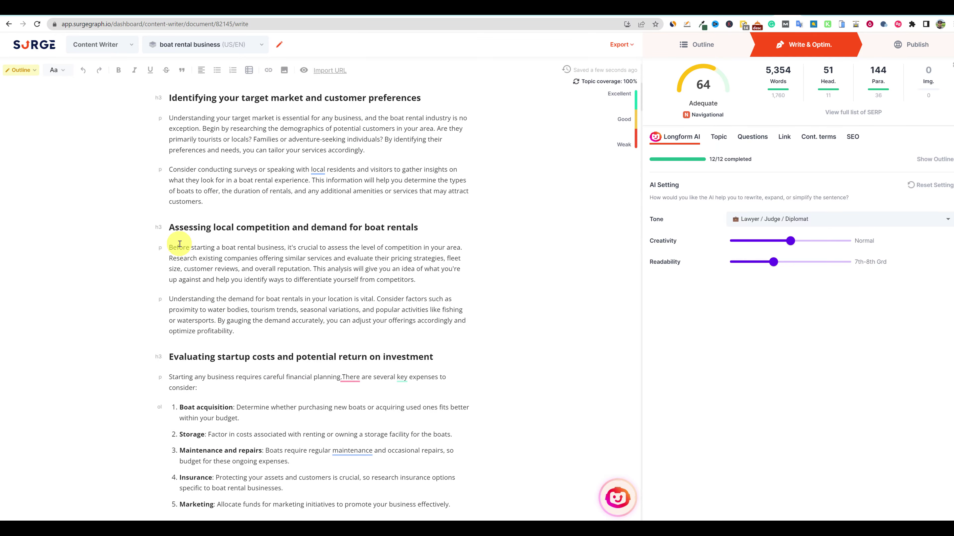
pyautogui.scroll(7, 229, 235)
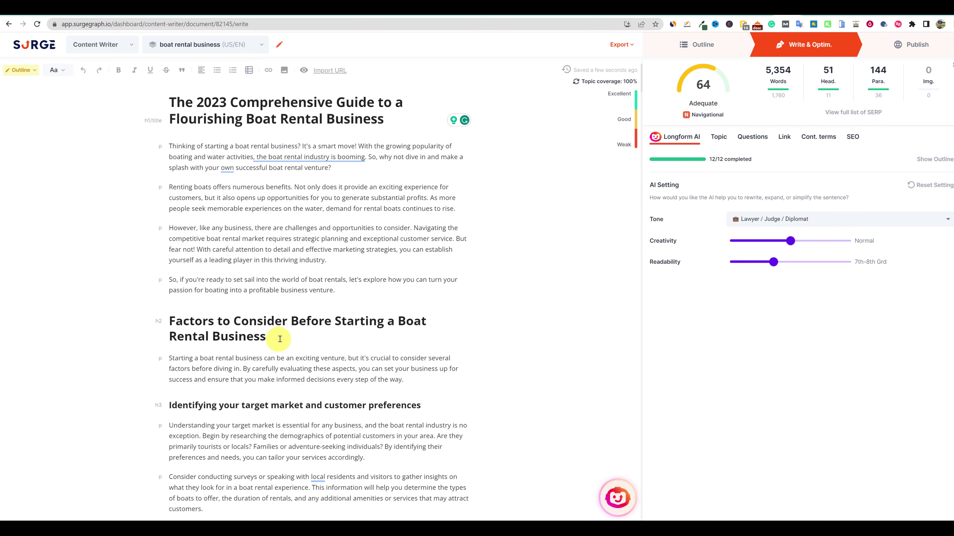
# - Review the article's sections on business plan and budget, licenses and permits, sailing routes, buying versus leasing boats, and necessary equipment
pyautogui.scroll(-10, 267, 327)
pyautogui.scroll(-8, 254, 313)
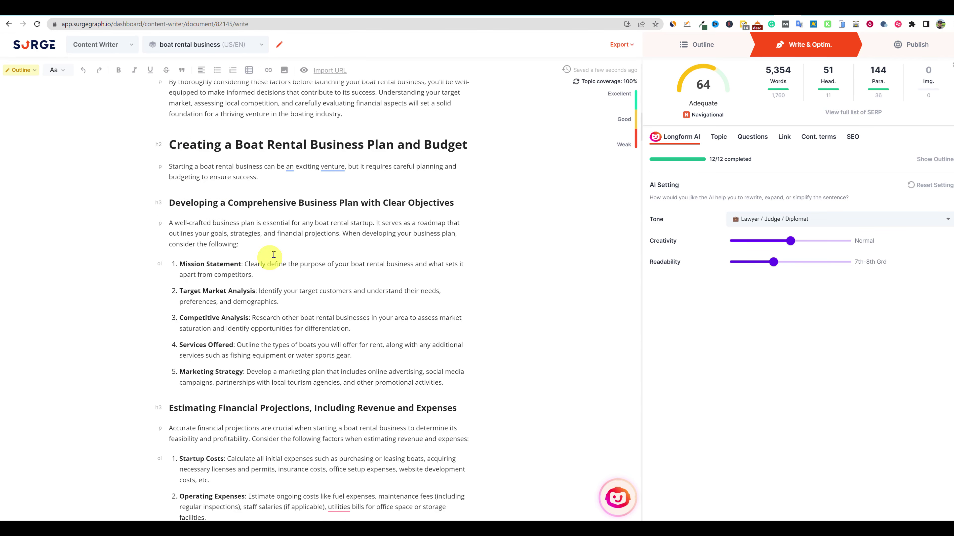
pyautogui.scroll(-2, 229, 256)
pyautogui.scroll(-5, 213, 309)
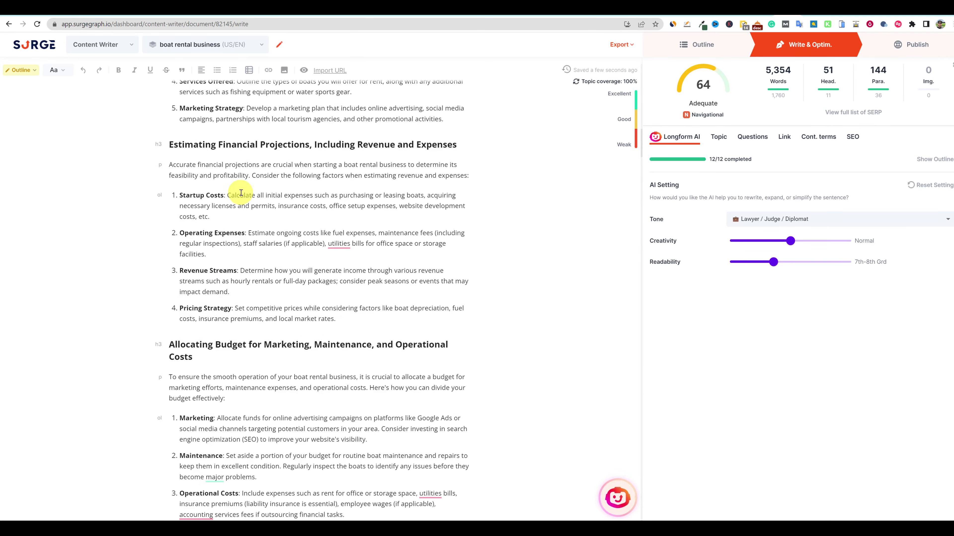
pyautogui.scroll(-12, 231, 164)
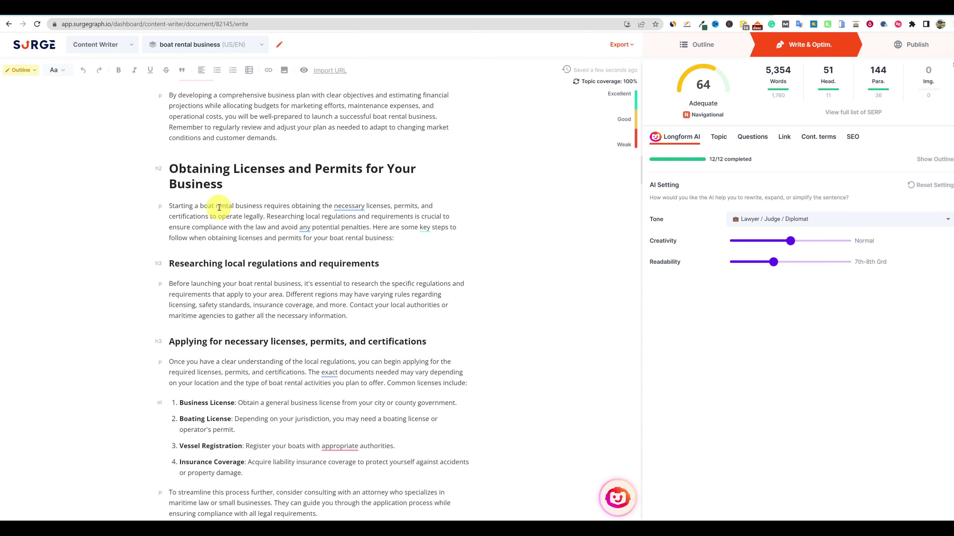
pyautogui.moveTo(349, 206)
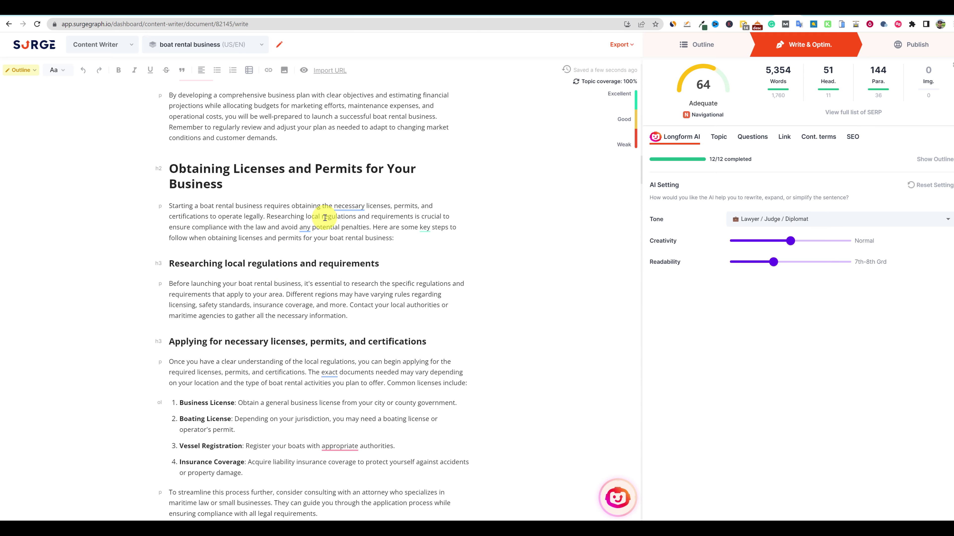
pyautogui.scroll(-5, 311, 380)
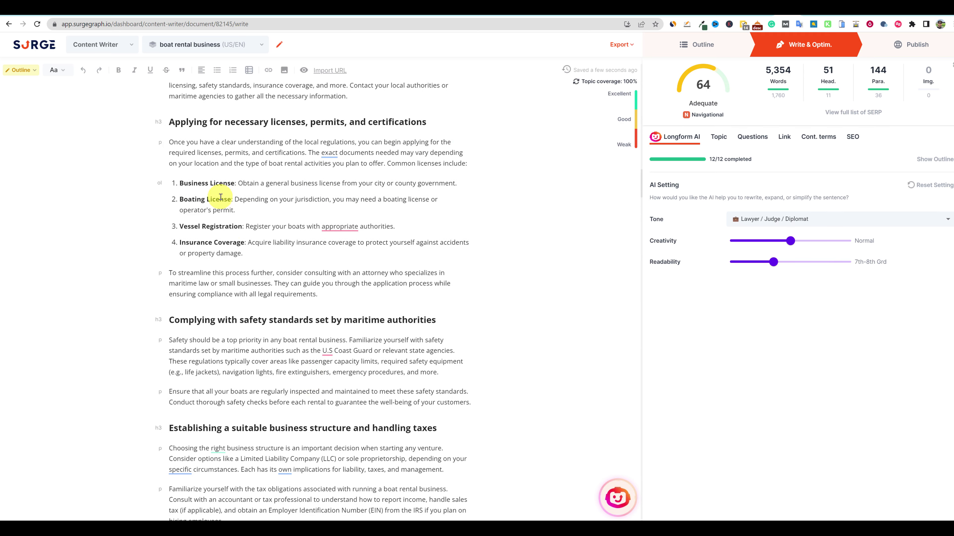
pyautogui.scroll(-9, 288, 347)
pyautogui.scroll(-15, 295, 352)
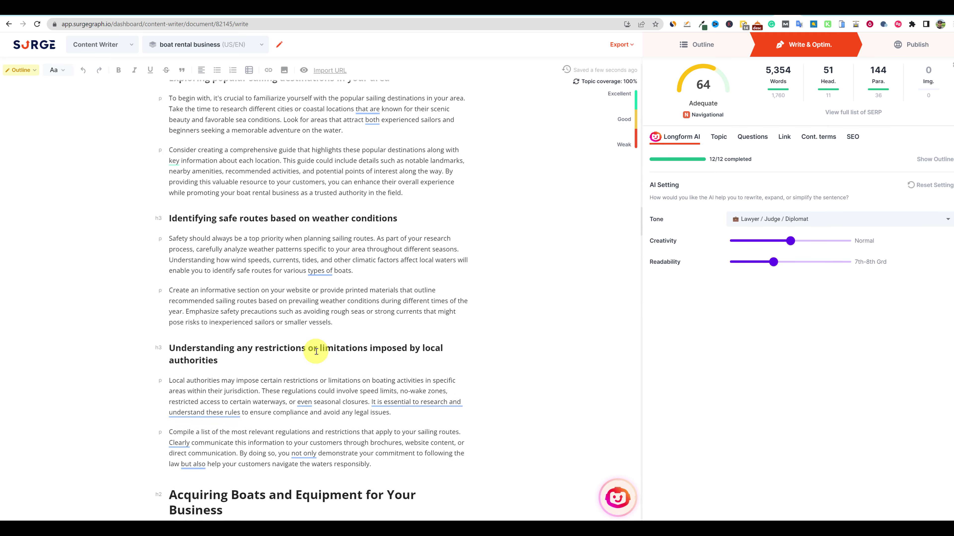
pyautogui.scroll(-8, 394, 344)
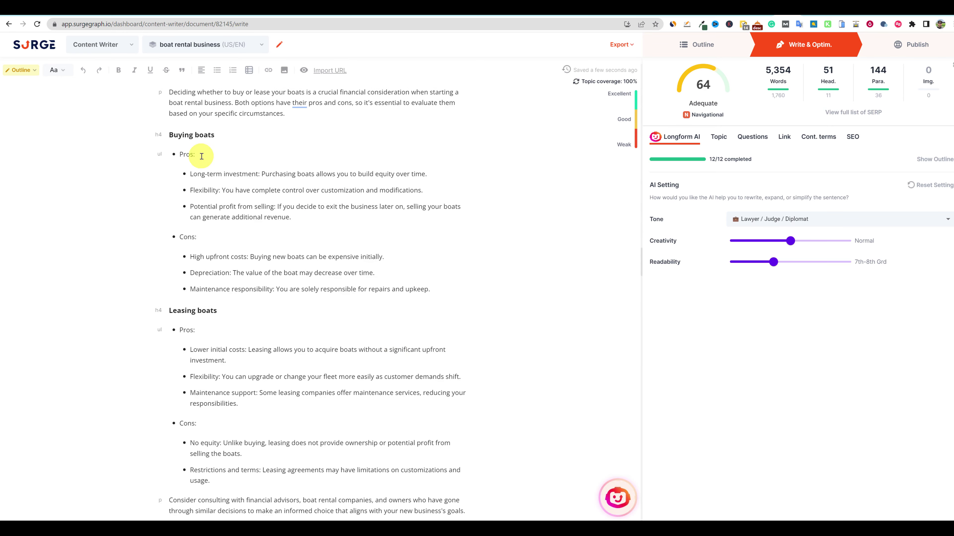
pyautogui.scroll(-3, 241, 229)
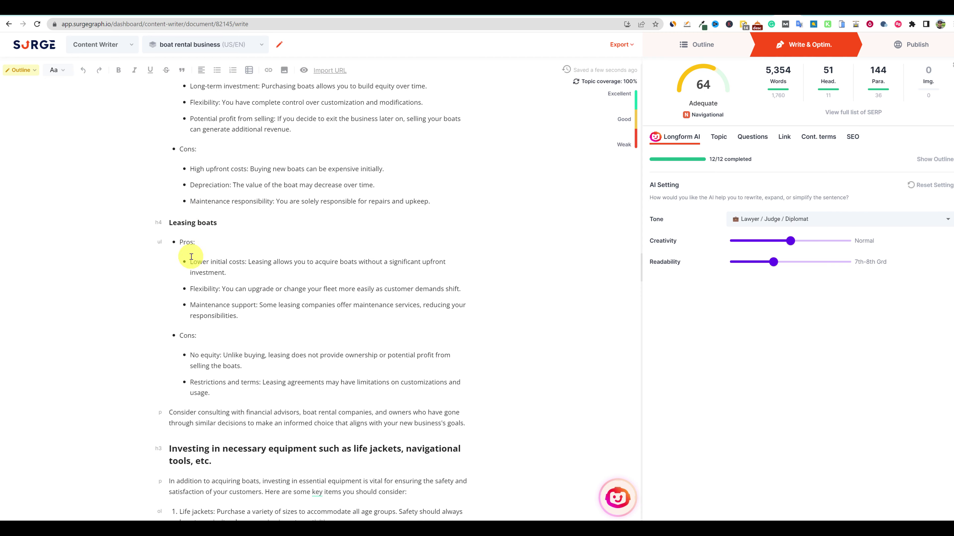
pyautogui.scroll(-6, 319, 320)
pyautogui.scroll(-5, 326, 297)
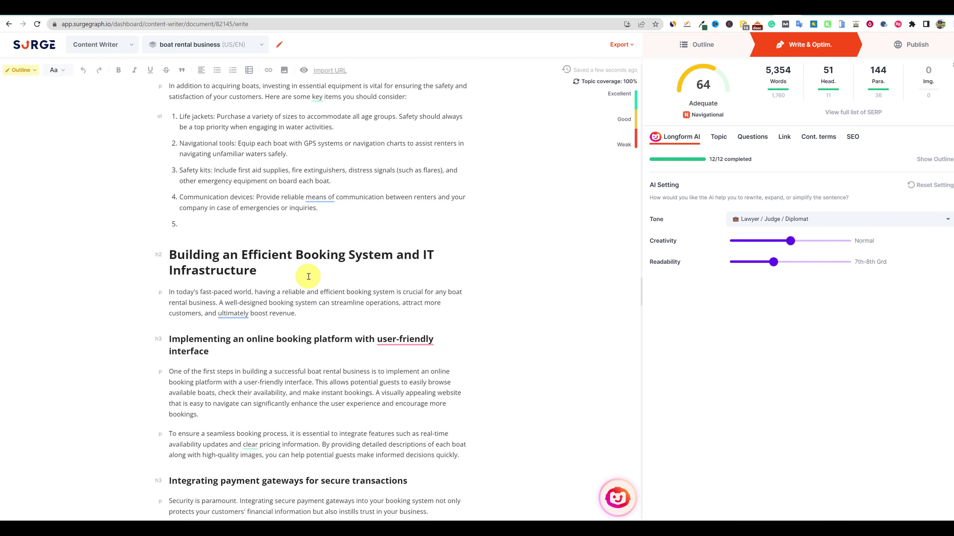
pyautogui.scroll(-2, 240, 255)
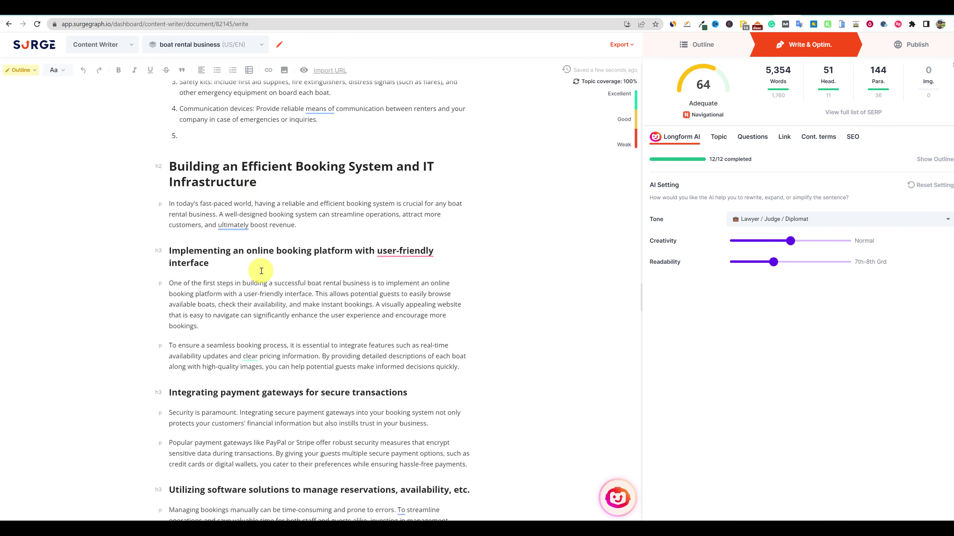
# - Remove the empty fifth item from the numbered list of necessary equipment
pyautogui.scroll(9, 262, 271)
pyautogui.scroll(-3, 195, 345)
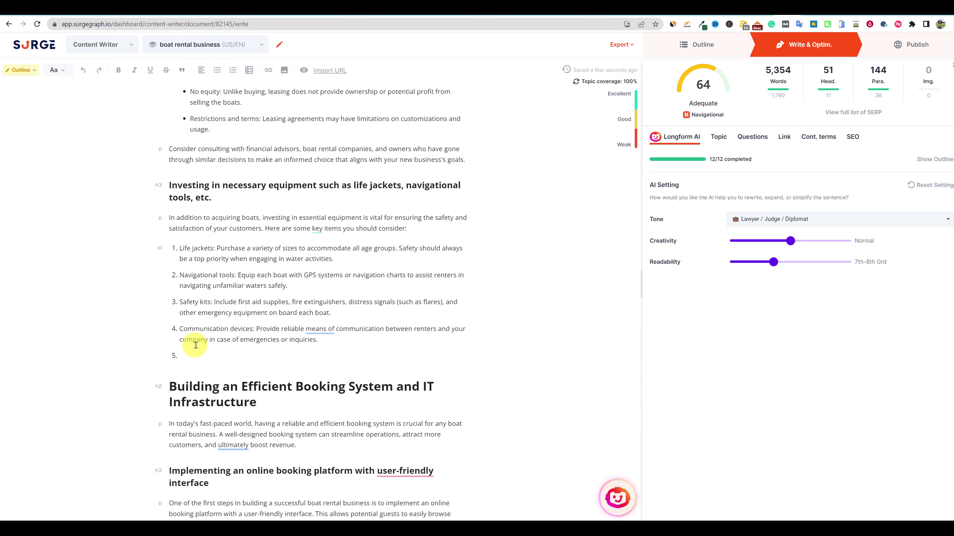
pyautogui.press('BackSpace')
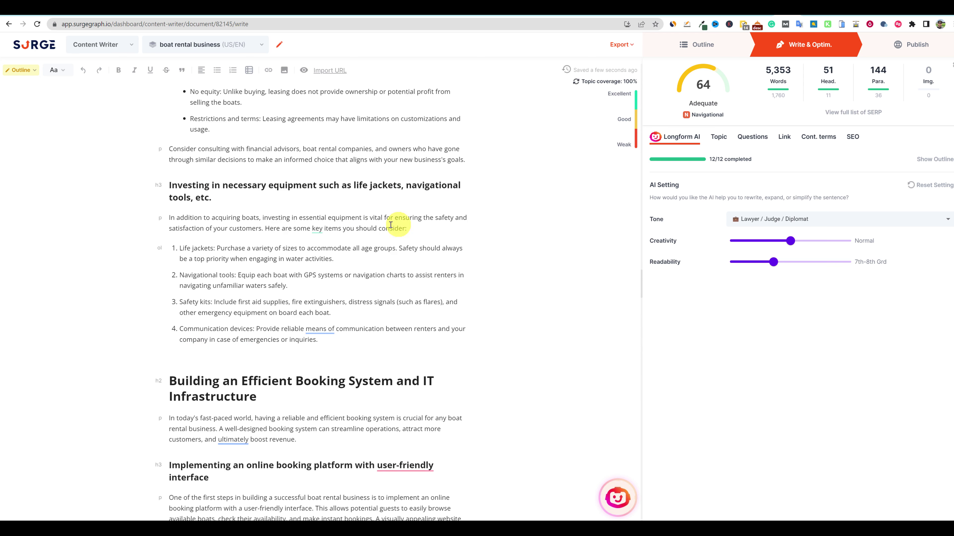
# - Review the article's sections on the booking system, hiring staff, additional services and social media marketing, rechecking the earlier safe routes section
pyautogui.scroll(-4, 330, 363)
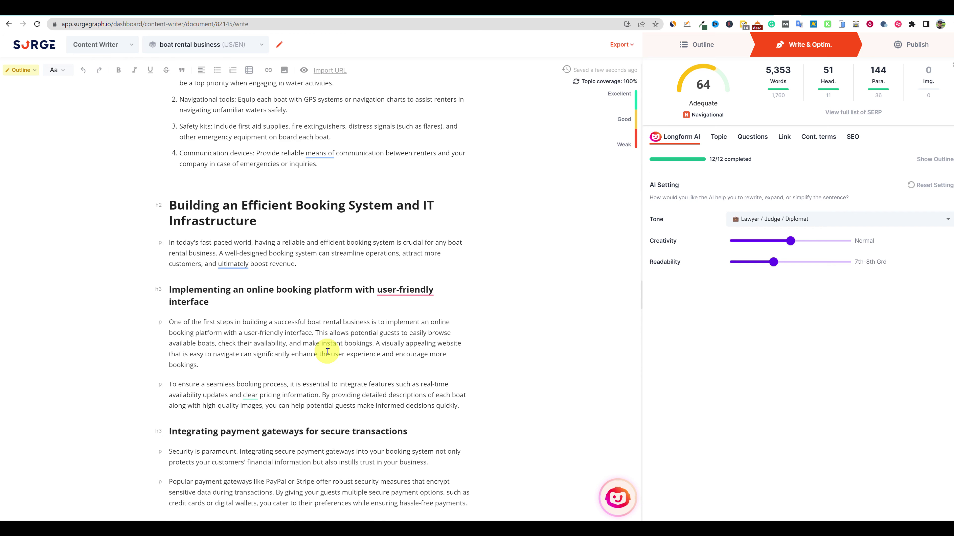
pyautogui.scroll(-8, 328, 352)
pyautogui.scroll(-3, 331, 308)
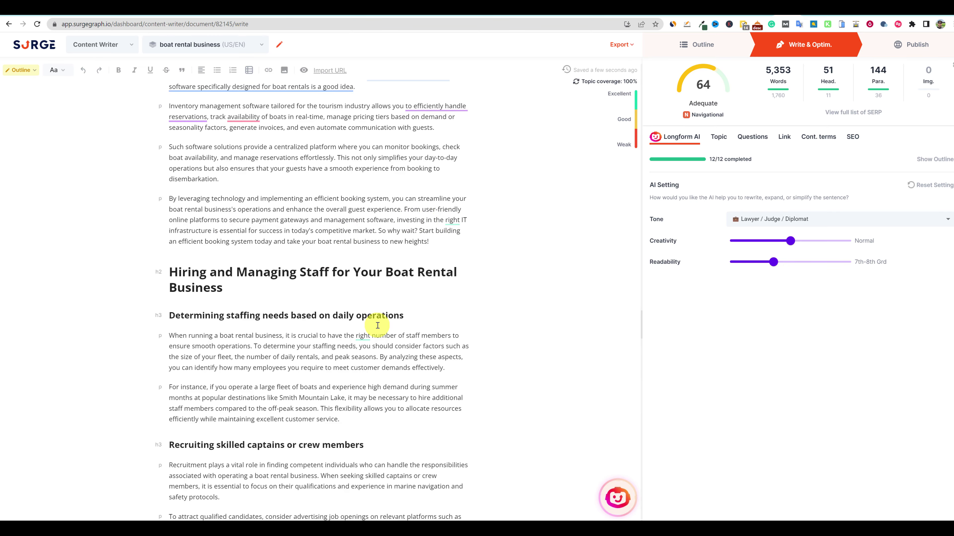
pyautogui.scroll(20, 377, 326)
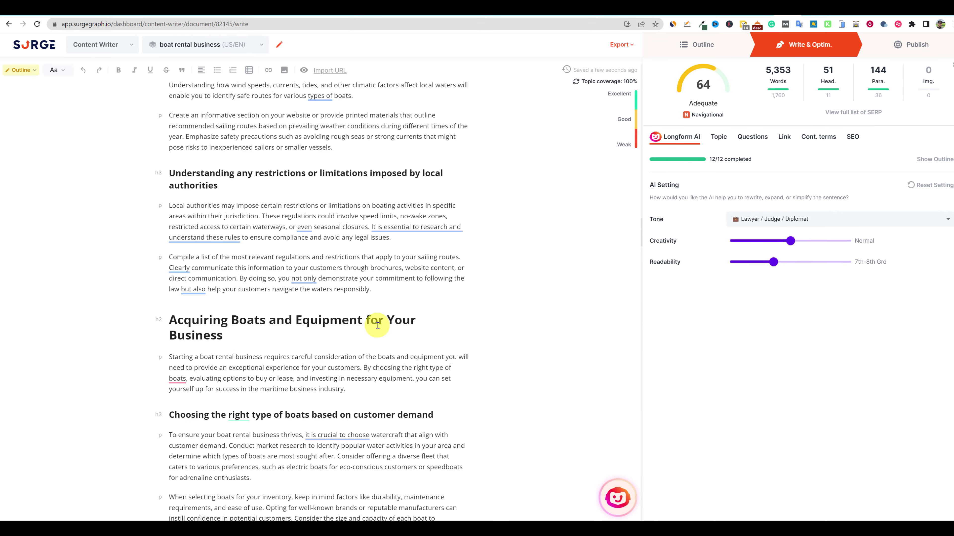
pyautogui.scroll(6, 377, 326)
pyautogui.scroll(4, 377, 325)
pyautogui.scroll(-20, 375, 324)
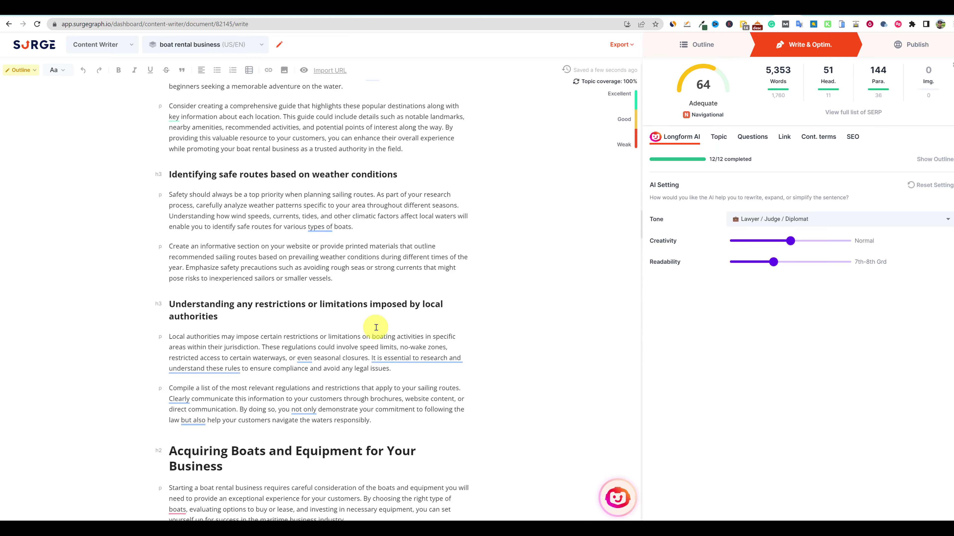
pyautogui.scroll(-20, 372, 330)
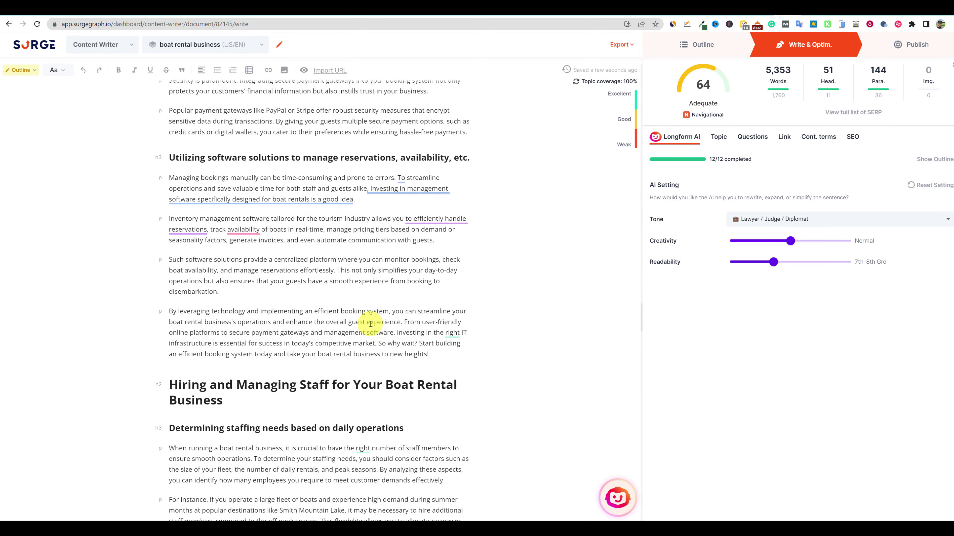
pyautogui.scroll(-12, 371, 324)
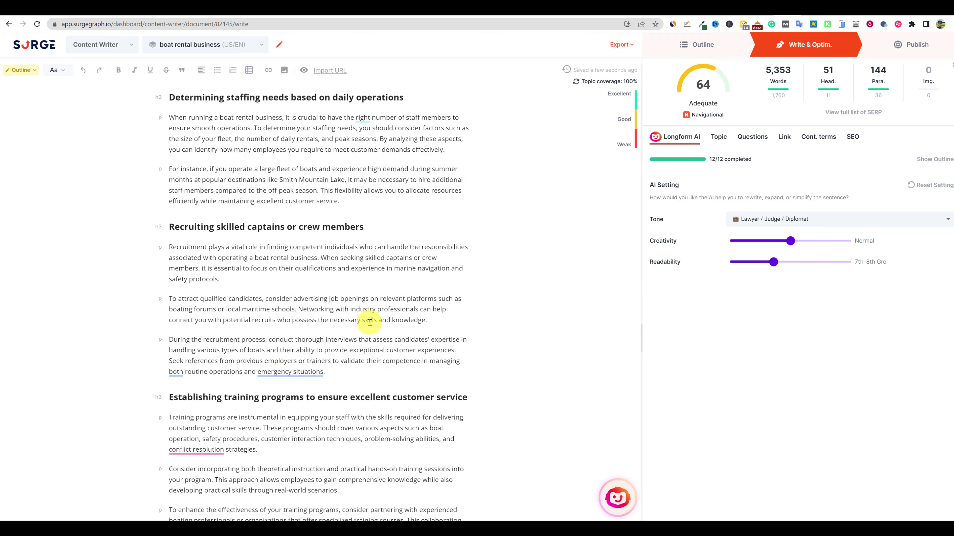
pyautogui.scroll(-12, 370, 322)
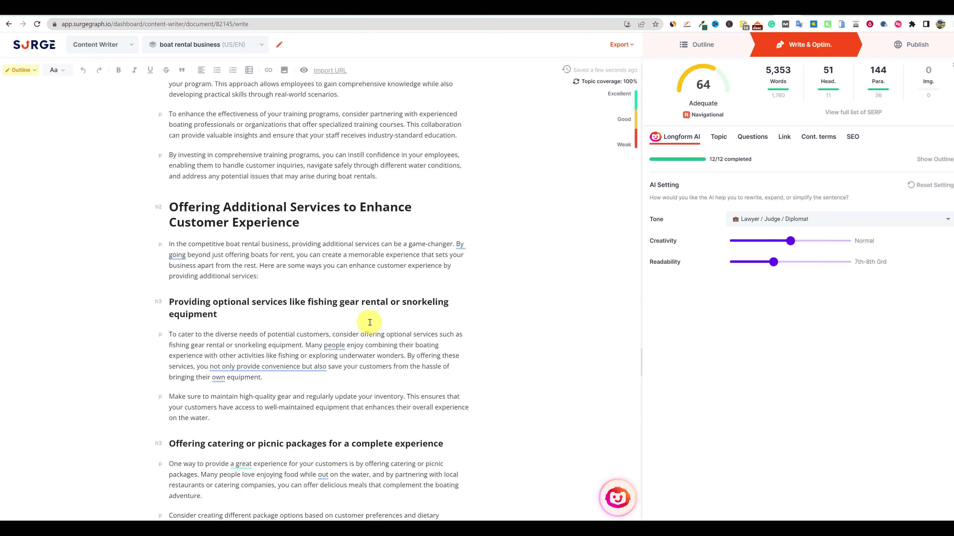
pyautogui.scroll(-4, 370, 322)
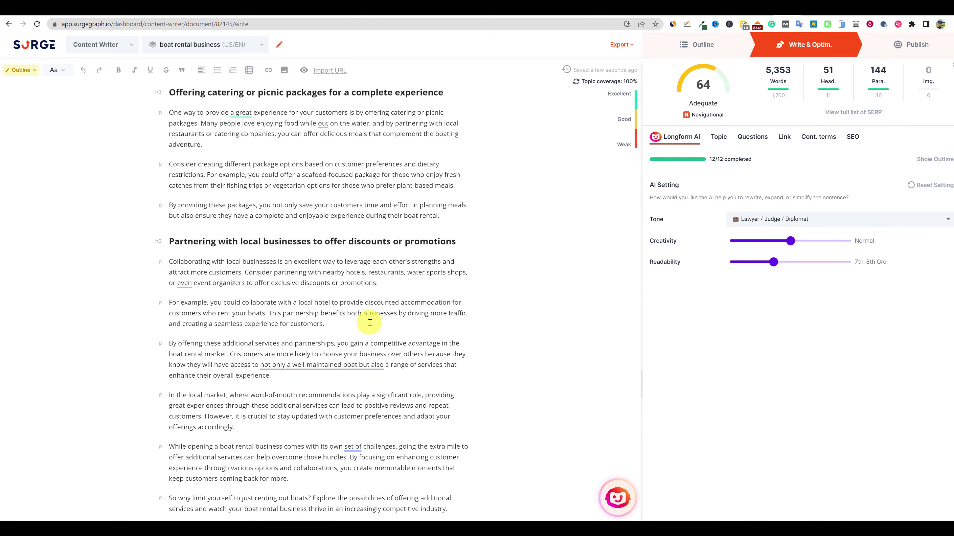
pyautogui.scroll(-5, 273, 375)
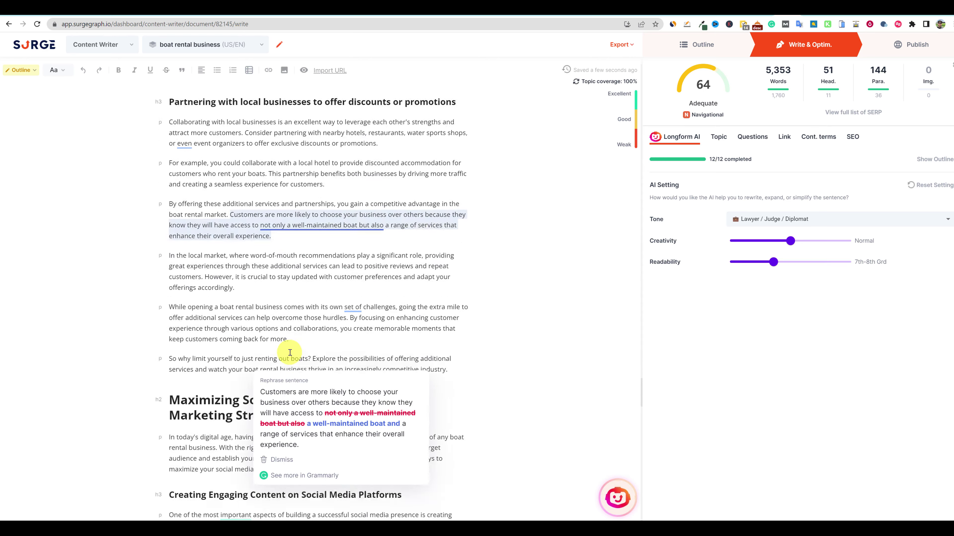
pyautogui.scroll(-20, 318, 280)
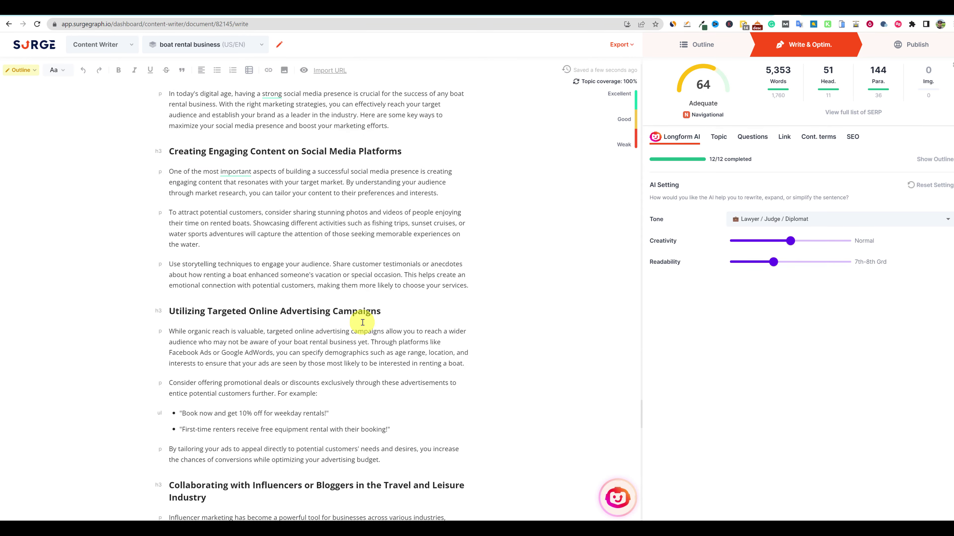
# - Review the article's sections on influencer collaboration, legal compliance and insurance, the conclusion and the FAQs
pyautogui.scroll(-14, 416, 301)
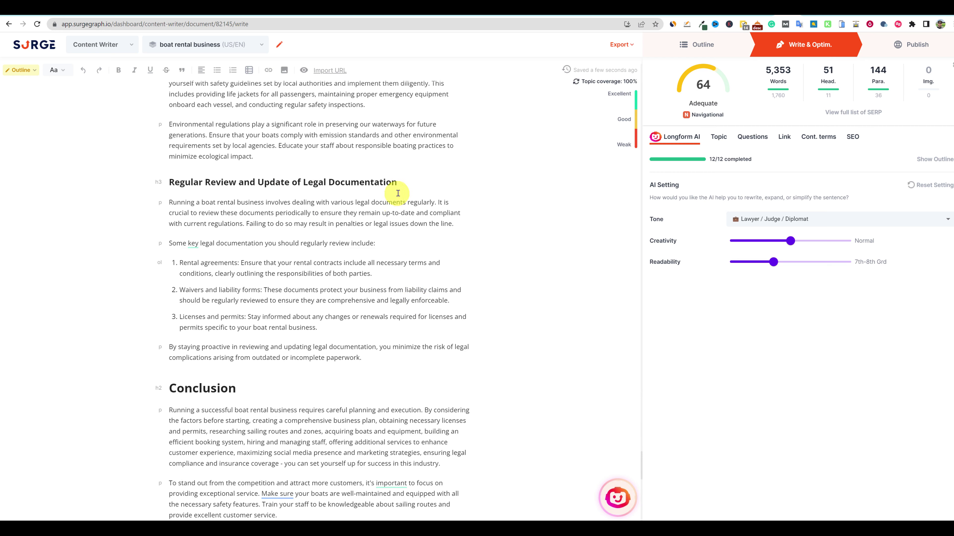
pyautogui.scroll(-9, 304, 279)
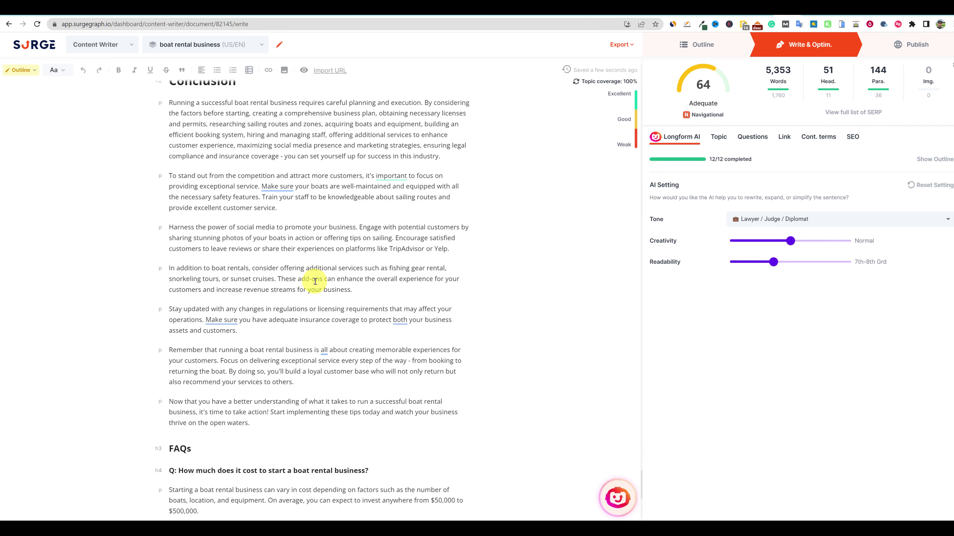
pyautogui.scroll(-9, 313, 279)
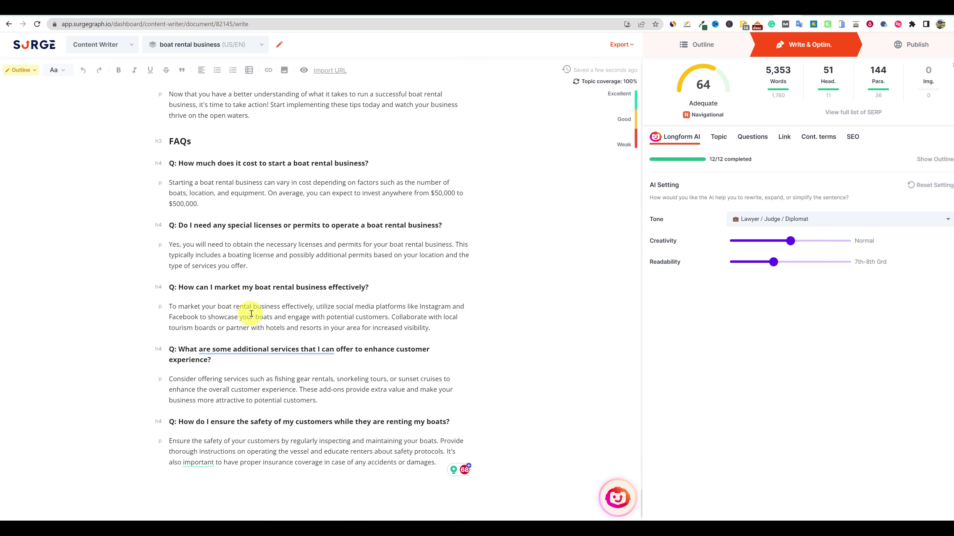
pyautogui.scroll(12, 262, 398)
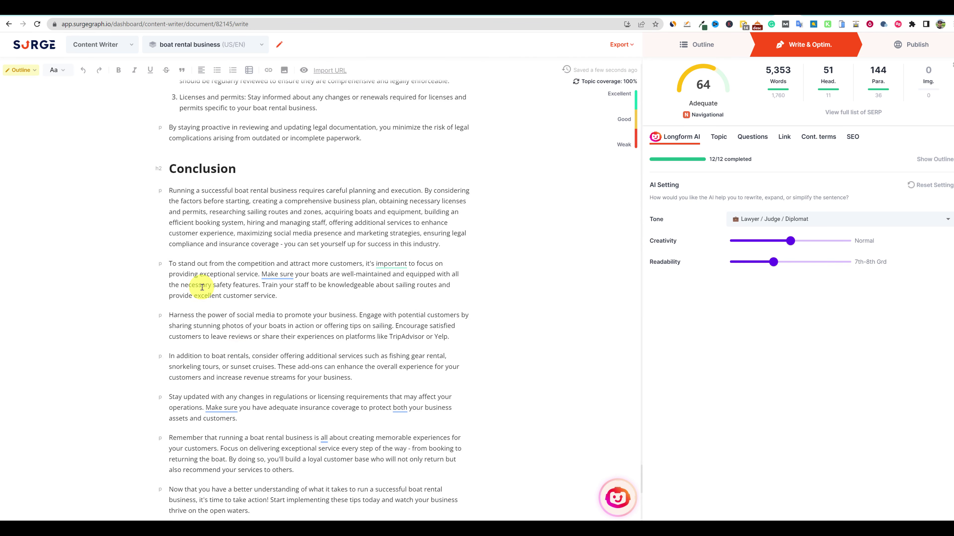
pyautogui.scroll(-3, 200, 335)
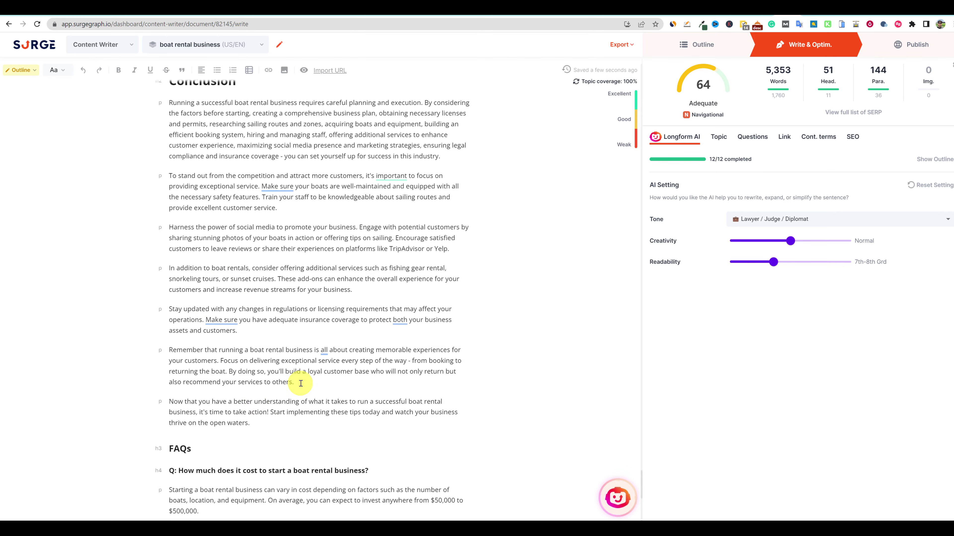
pyautogui.scroll(12, 364, 308)
pyautogui.scroll(-20, 364, 309)
pyautogui.scroll(20, 362, 312)
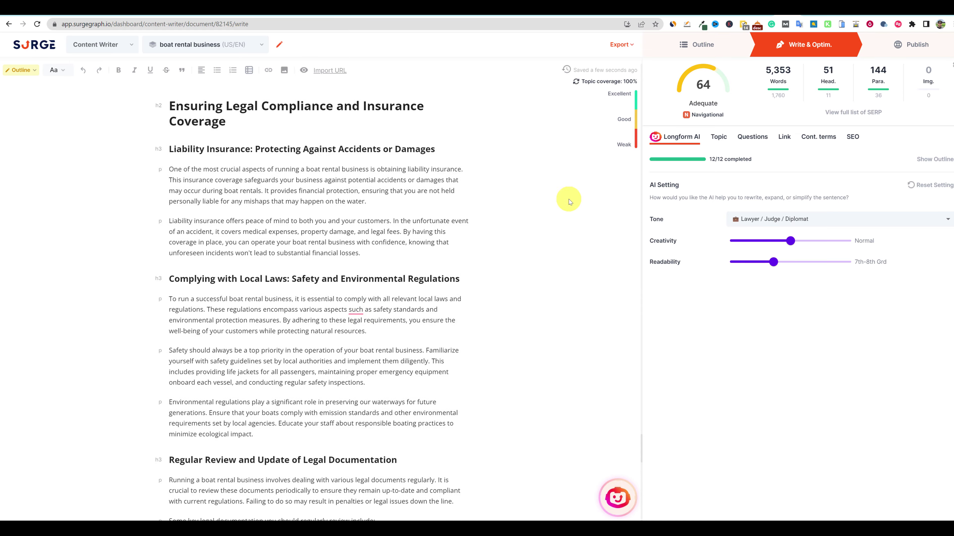
# - Insert the suggested topic "Introduction to the Boat Rental Business" as a heading below the first liability insurance paragraph
pyautogui.click(718, 137)
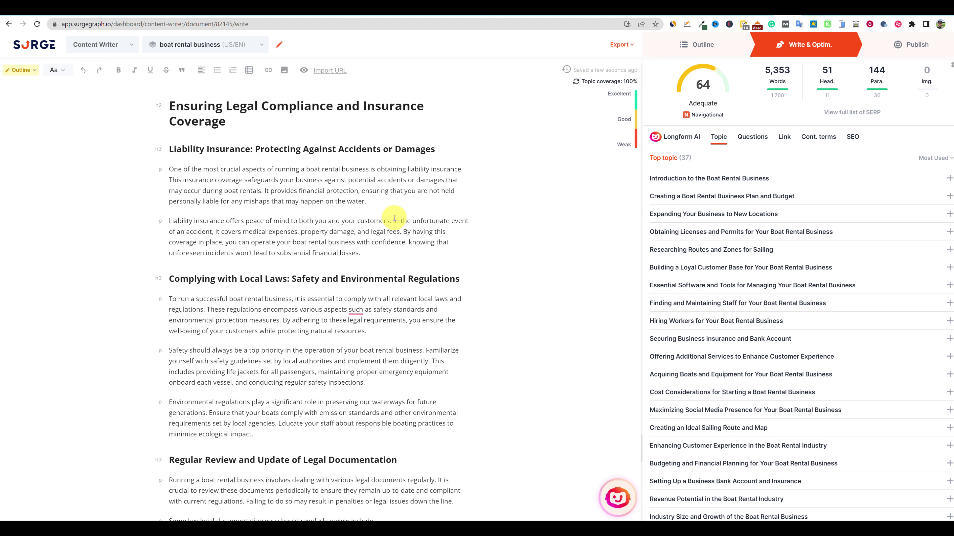
pyautogui.click(391, 200)
pyautogui.press('Return')
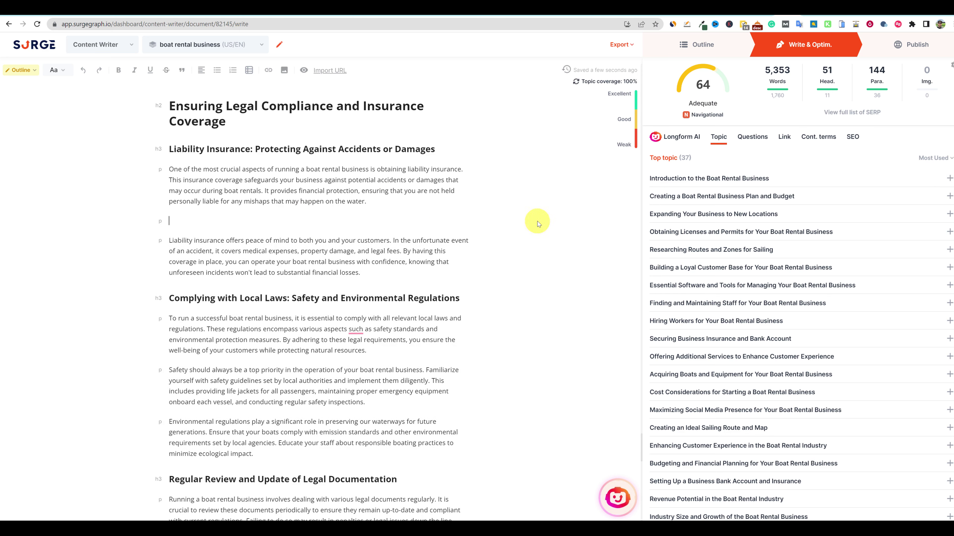
pyautogui.click(949, 179)
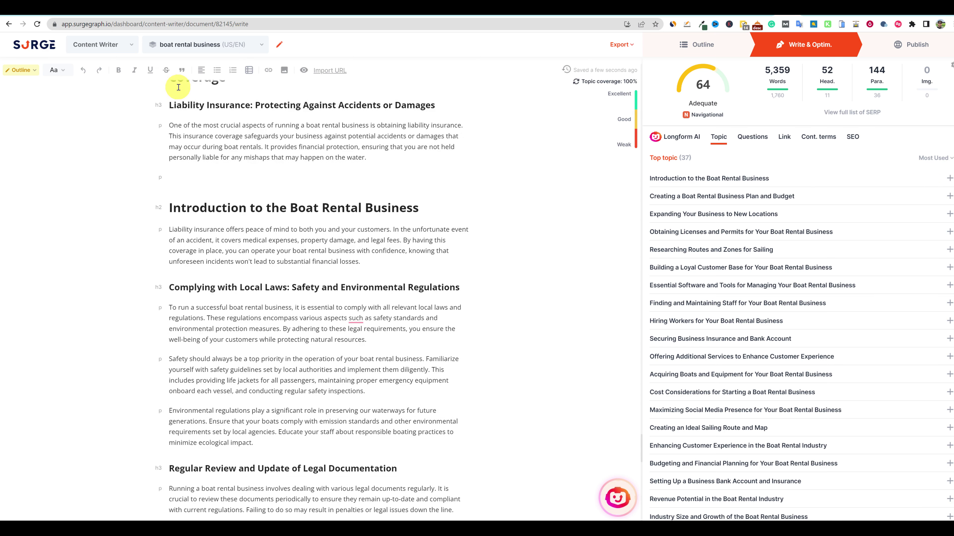
# - Undo the inserted topic heading and the empty paragraph in the liability insurance section
pyautogui.click(84, 71)
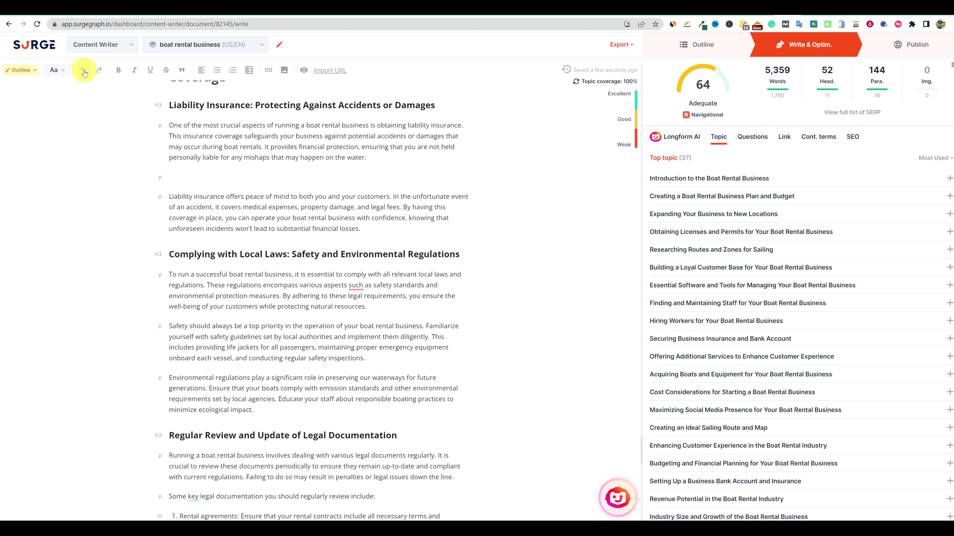
pyautogui.click(84, 71)
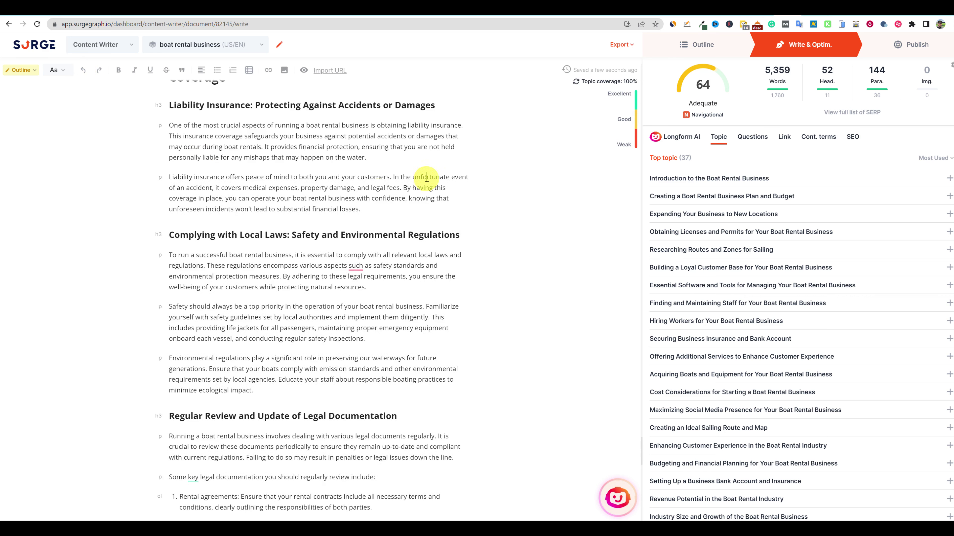
pyautogui.scroll(1, 477, 267)
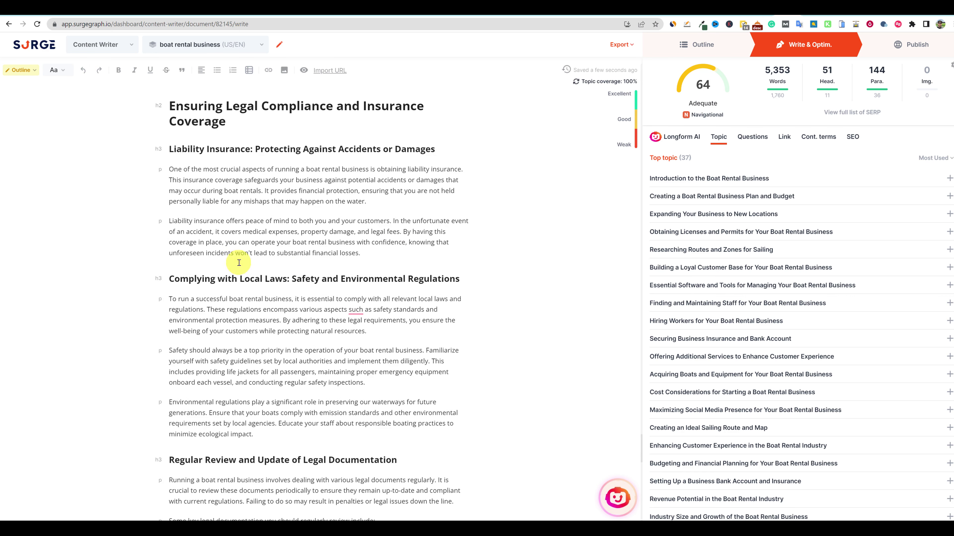
# - Examine the suggested questions for the boat rental topic and compare them with the article's FAQs
pyautogui.click(752, 137)
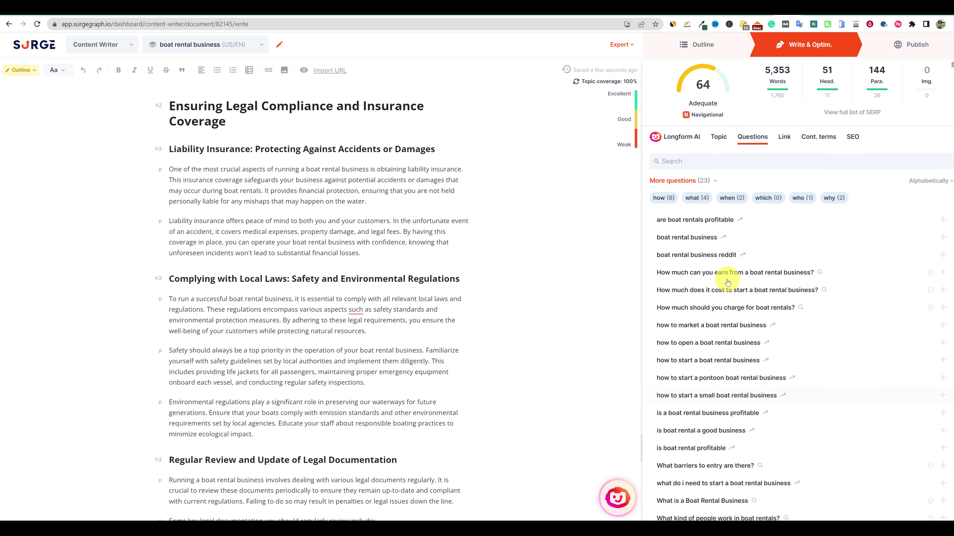
pyautogui.scroll(-1, 381, 415)
pyautogui.scroll(-15, 380, 415)
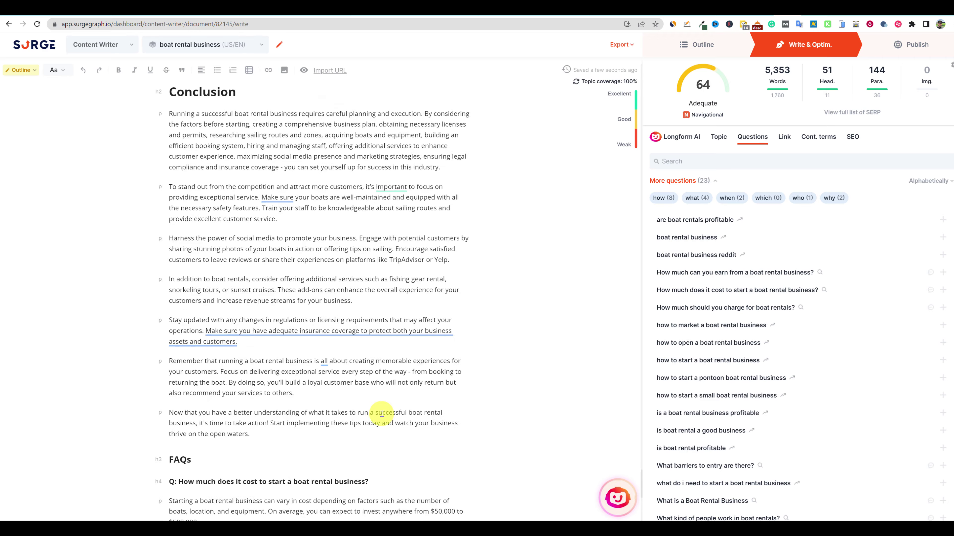
pyautogui.scroll(3, 382, 411)
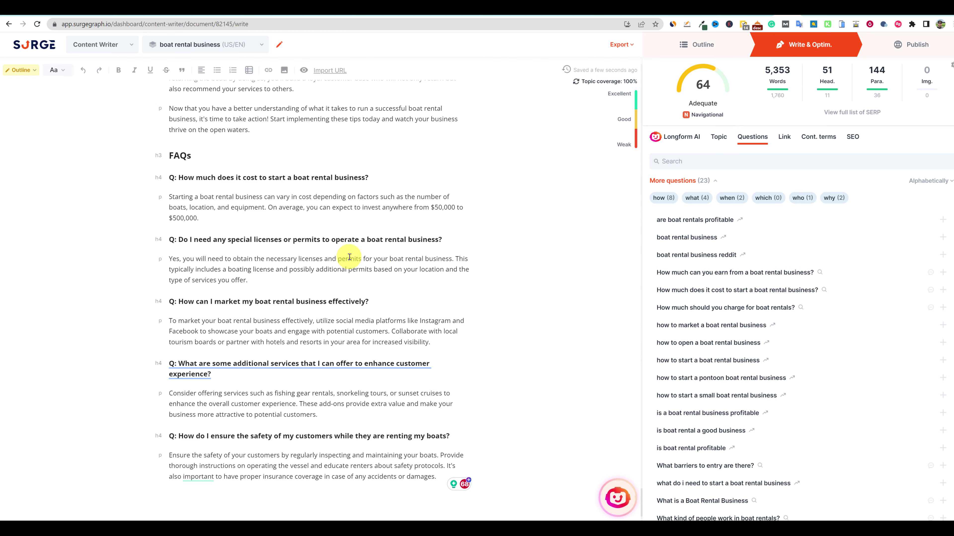
pyautogui.scroll(12, 340, 364)
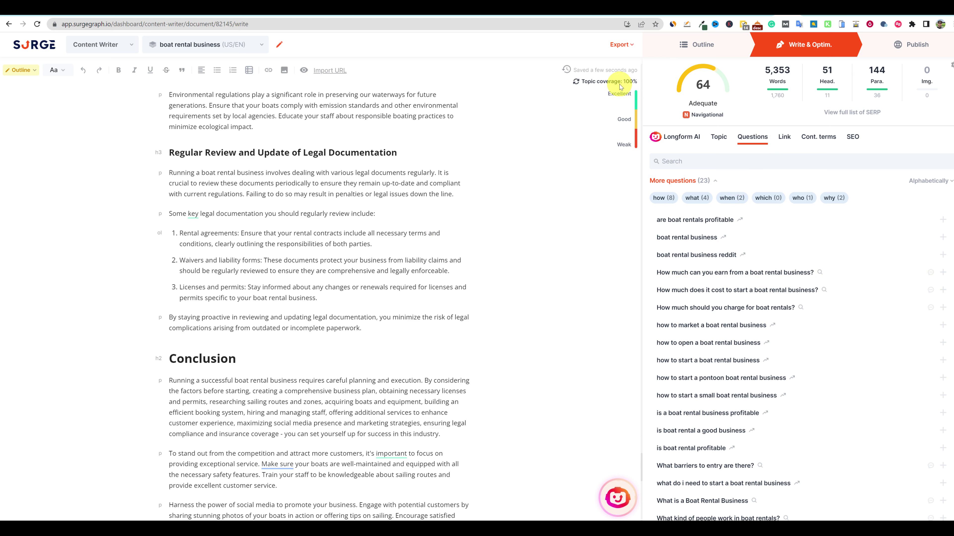
# - Examine the competitors' link suggestions, expand the ziprecruiter.com entry, view its /post-a-job page and return to the article
pyautogui.click(785, 138)
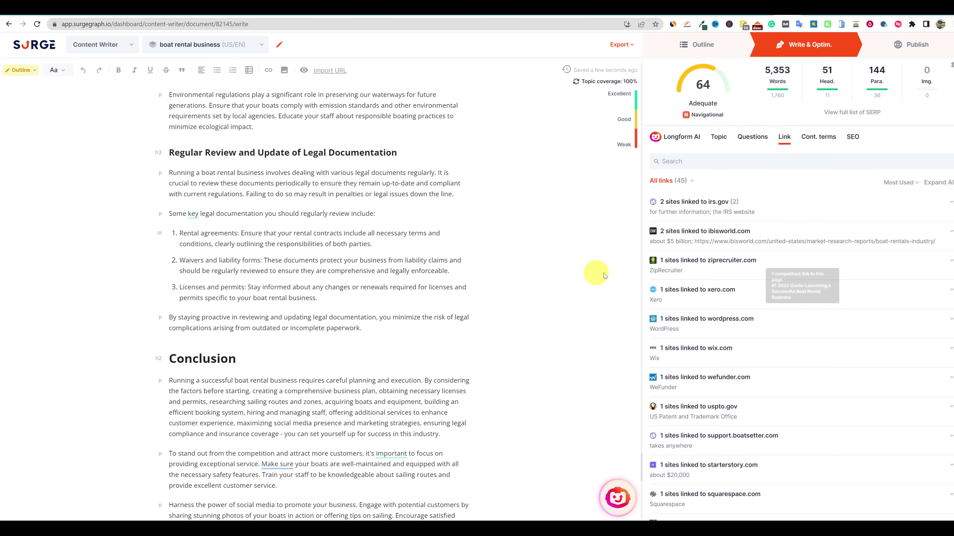
pyautogui.scroll(20, 494, 321)
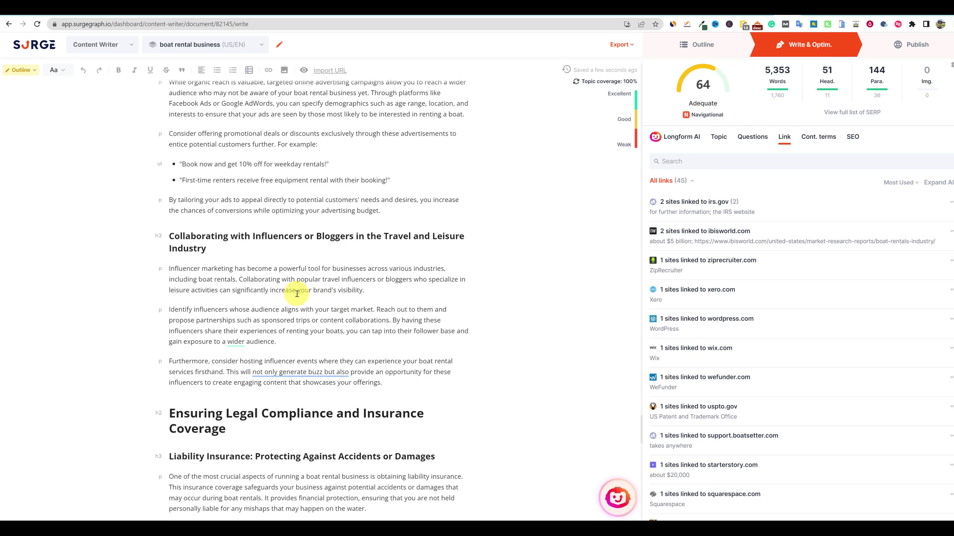
pyautogui.moveTo(375, 279); pyautogui.dragTo(296, 279)
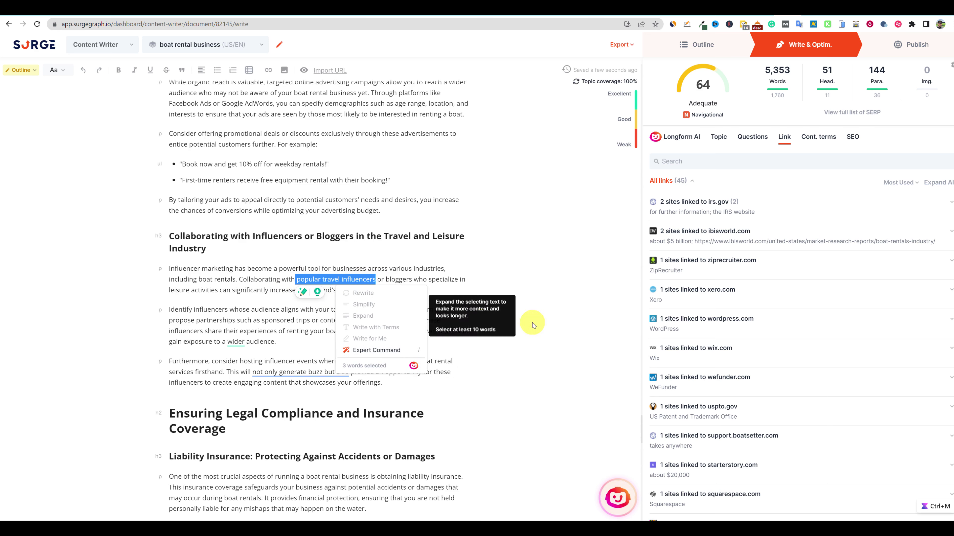
pyautogui.click(706, 261)
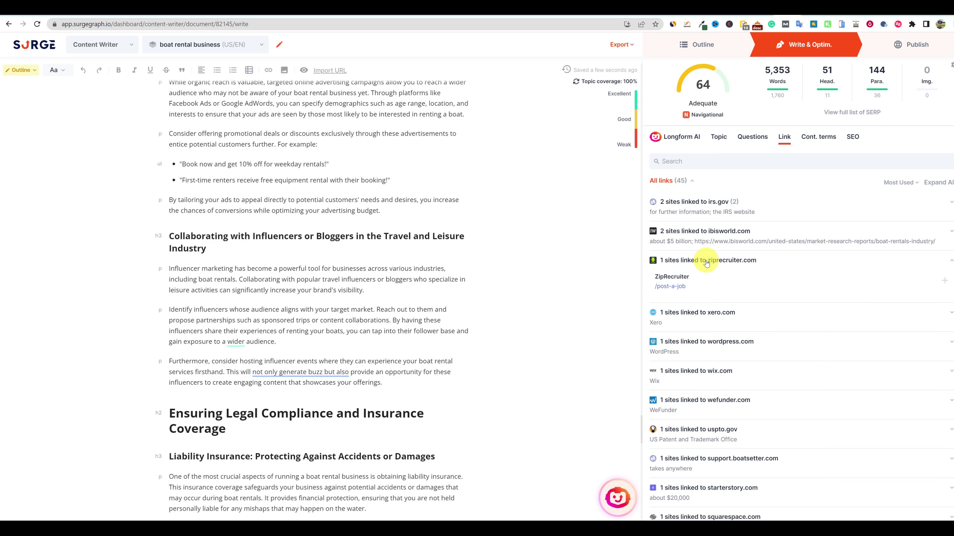
pyautogui.click(678, 289)
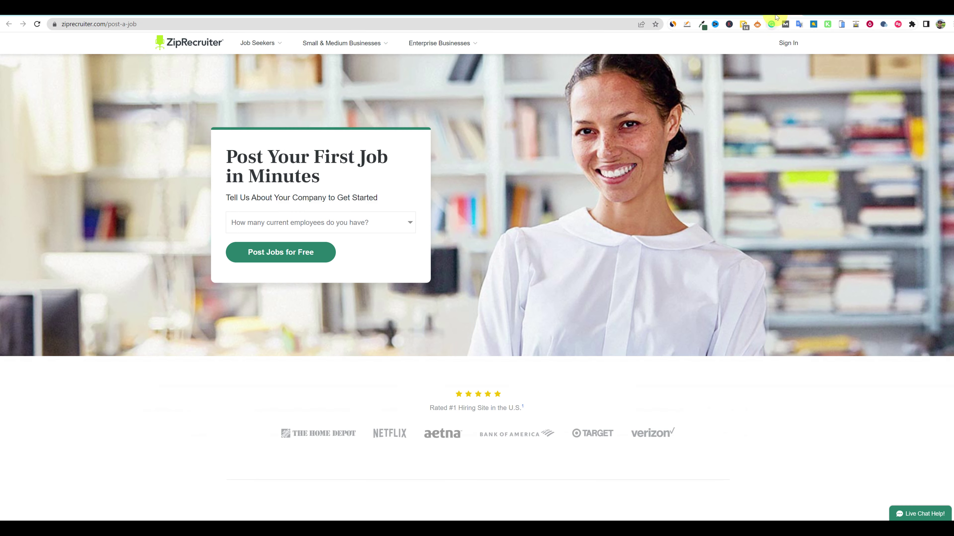
pyautogui.click(765, 9)
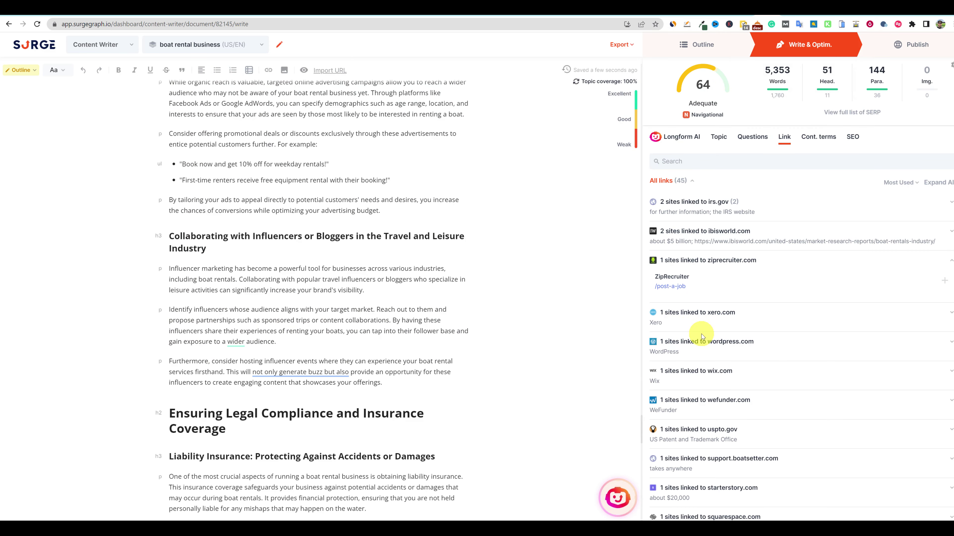
pyautogui.moveTo(801, 312)
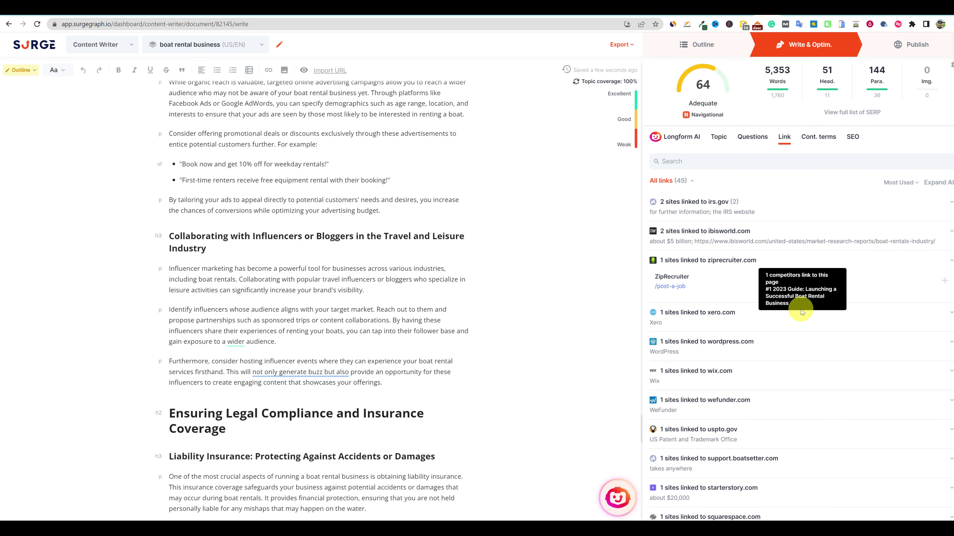
pyautogui.scroll(-5, 751, 368)
pyautogui.scroll(5, 713, 413)
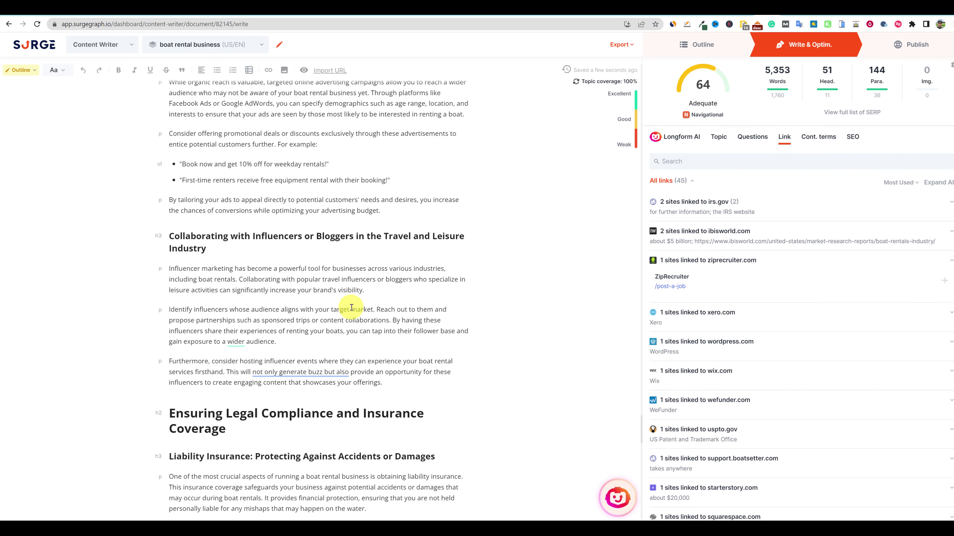
# - Copy the ZipRecruiter /post-a-job link address and apply it as a hyperlink to "popular travel influencers" in the influencer marketing paragraph
pyautogui.rightClick(680, 290)
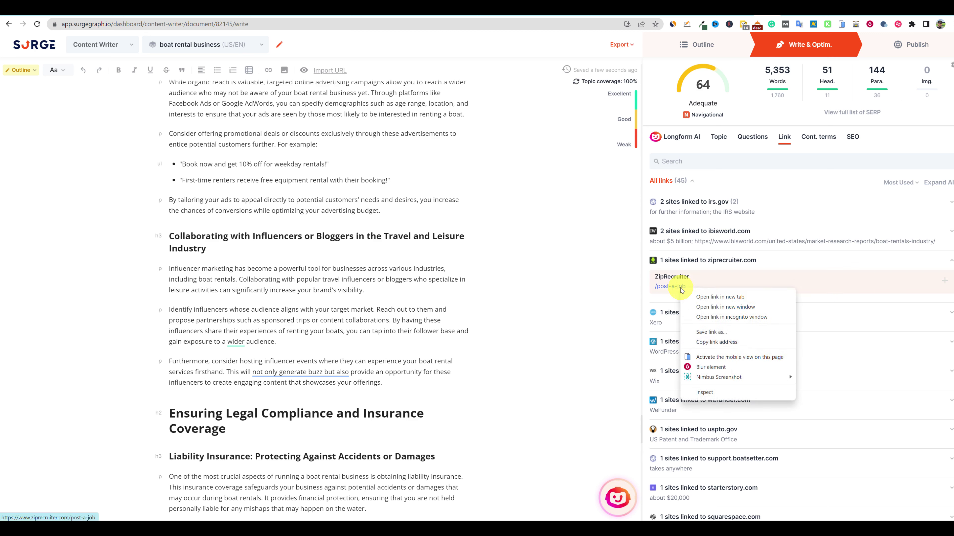
pyautogui.click(714, 342)
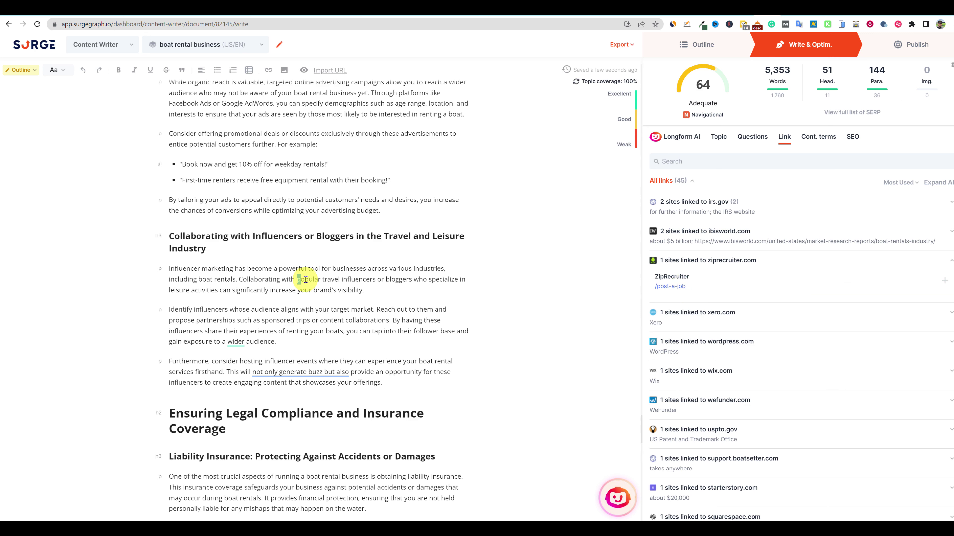
pyautogui.moveTo(306, 280); pyautogui.dragTo(377, 281)
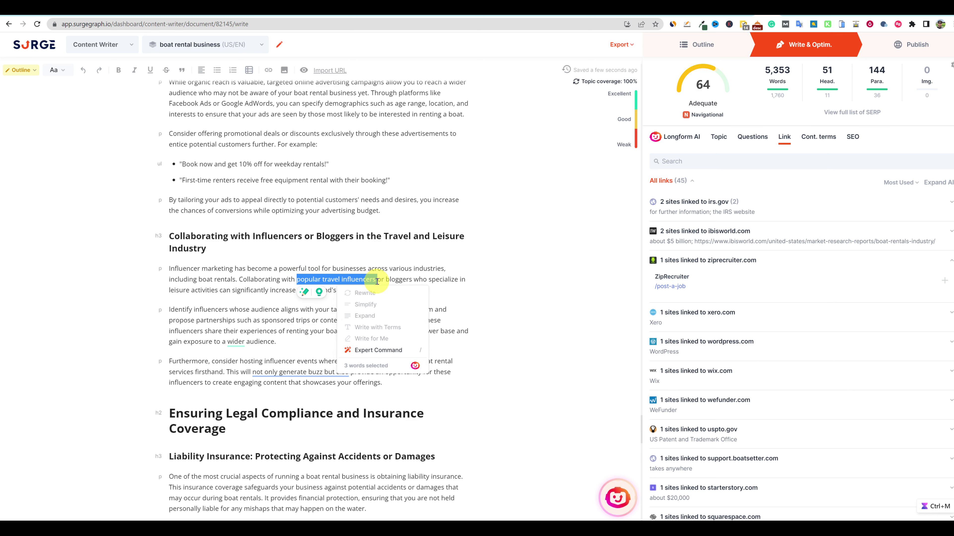
pyautogui.click(269, 70)
pyautogui.hotkey('ctrl', 'v')
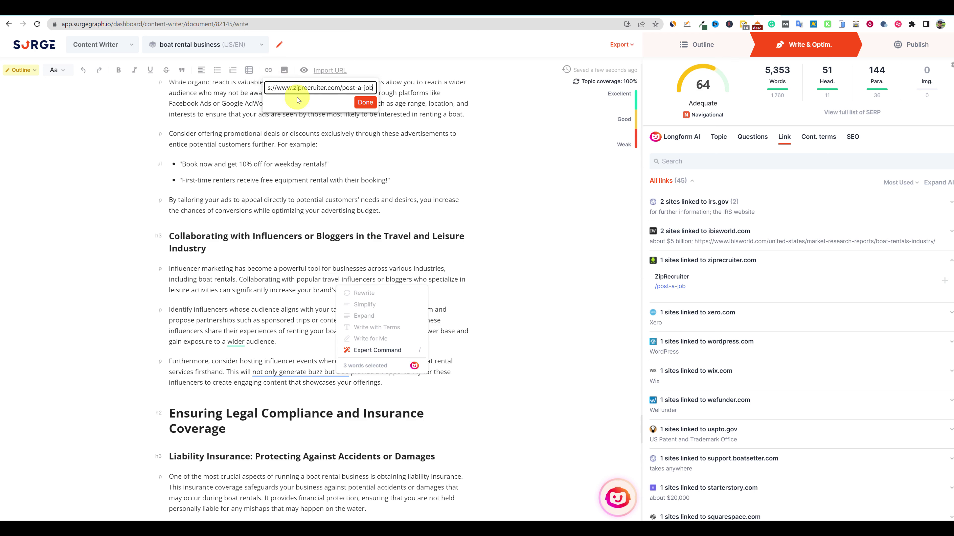
pyautogui.press('Return')
pyautogui.click(467, 277)
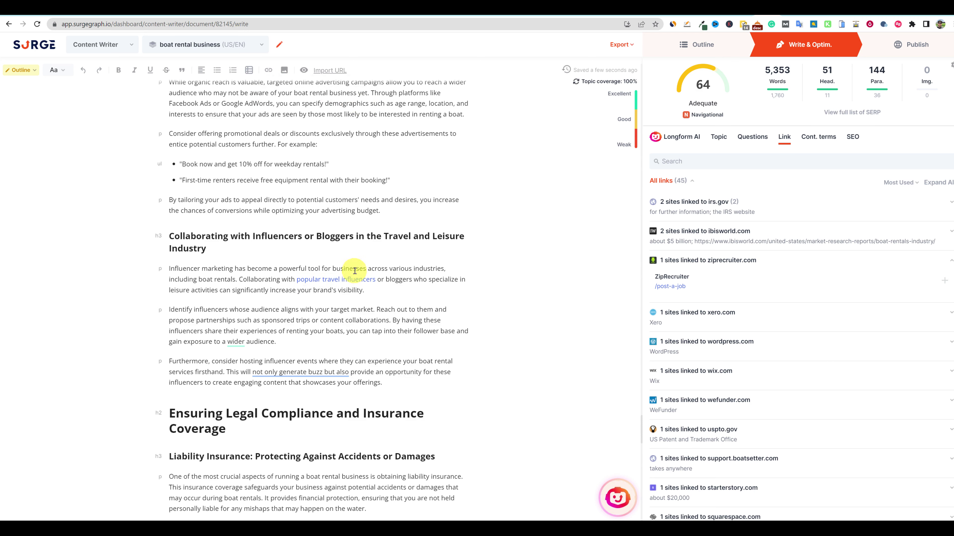
# - Select the demographics wording in the targeted online advertising paragraph and browse the remaining link suggestions
pyautogui.scroll(4, 410, 277)
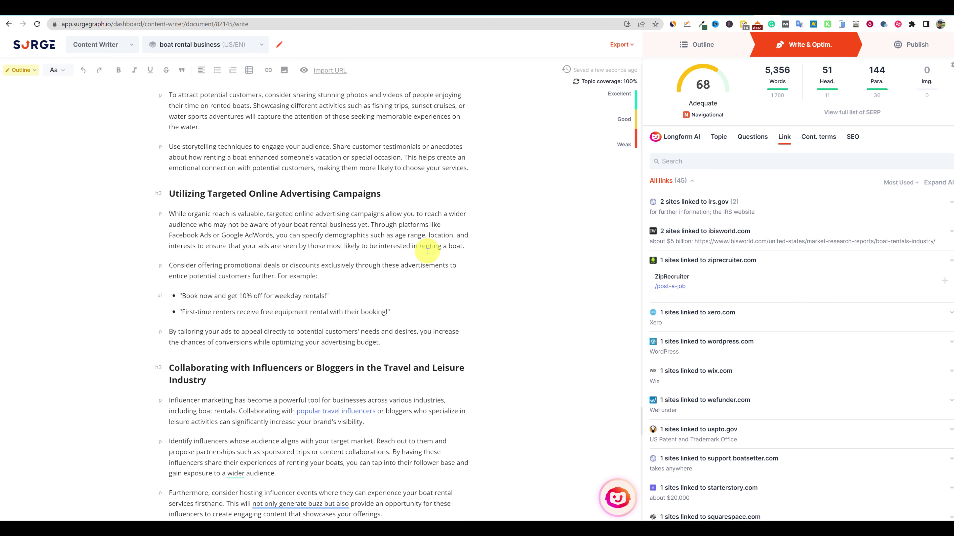
pyautogui.moveTo(399, 236); pyautogui.dragTo(296, 235)
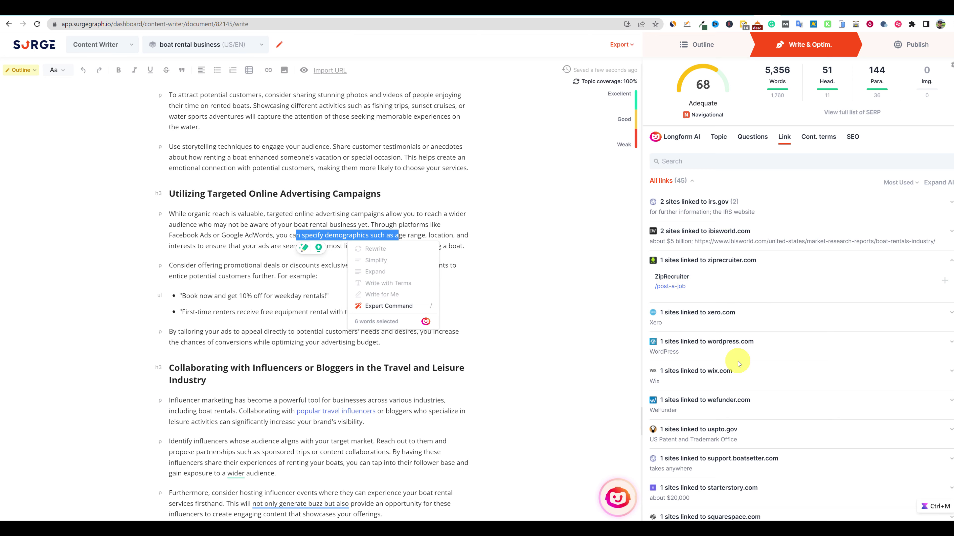
pyautogui.scroll(-7, 738, 362)
pyautogui.scroll(10, 741, 372)
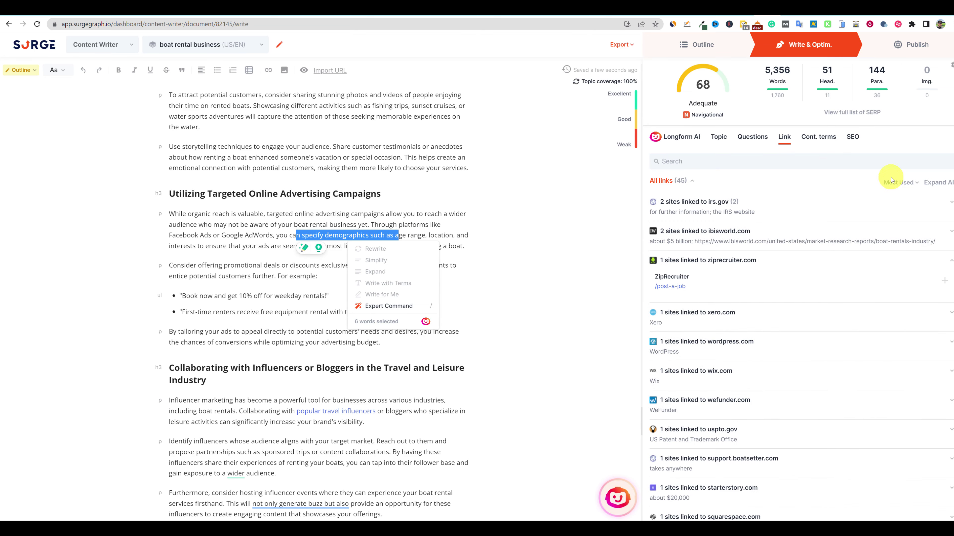
# - Examine the article's contextual terms, and open its SEO metrics and improvement suggestions
pyautogui.click(809, 143)
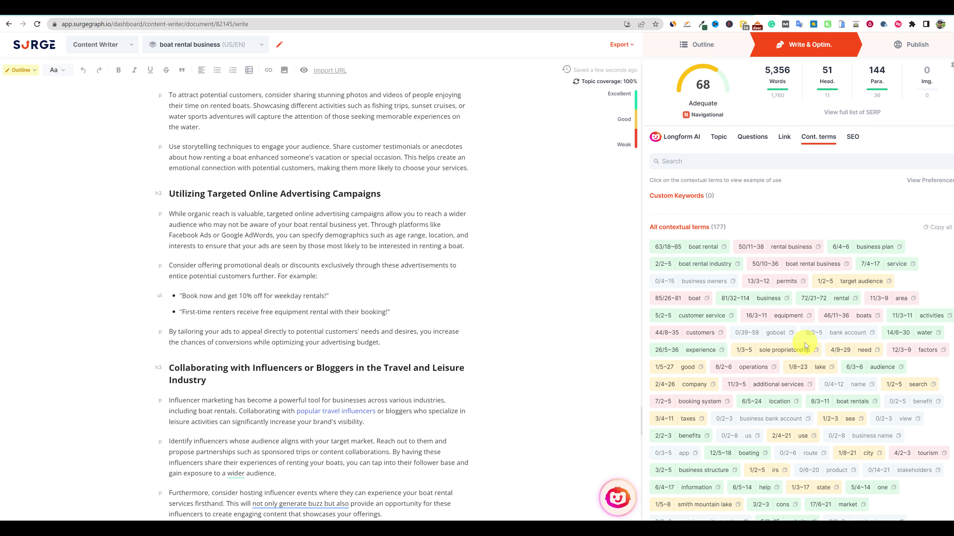
pyautogui.scroll(-1, 751, 386)
pyautogui.scroll(1, 751, 396)
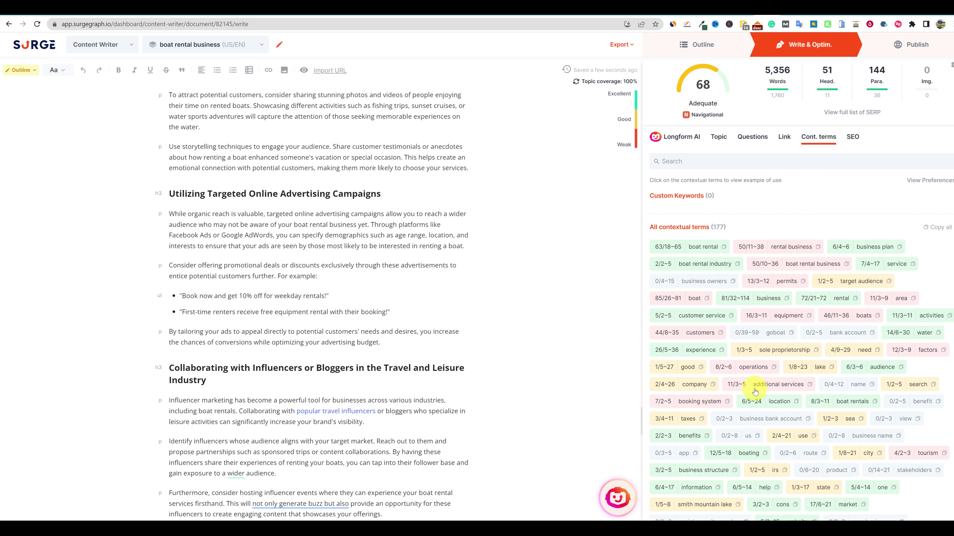
pyautogui.click(853, 138)
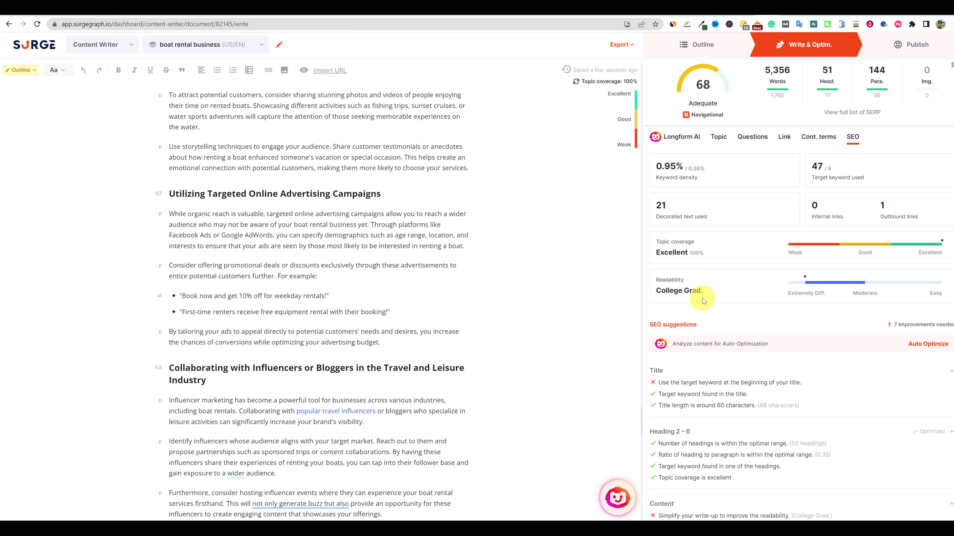
# - Filter the contextual terms to show only unused terms and copy the whole list
pyautogui.scroll(1, 476, 230)
pyautogui.scroll(-1, 738, 302)
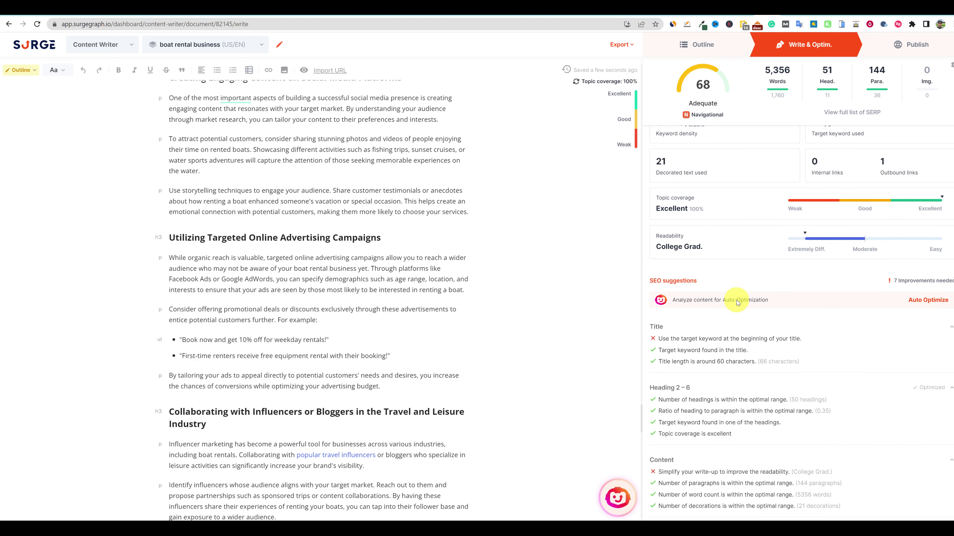
pyautogui.scroll(1, 737, 300)
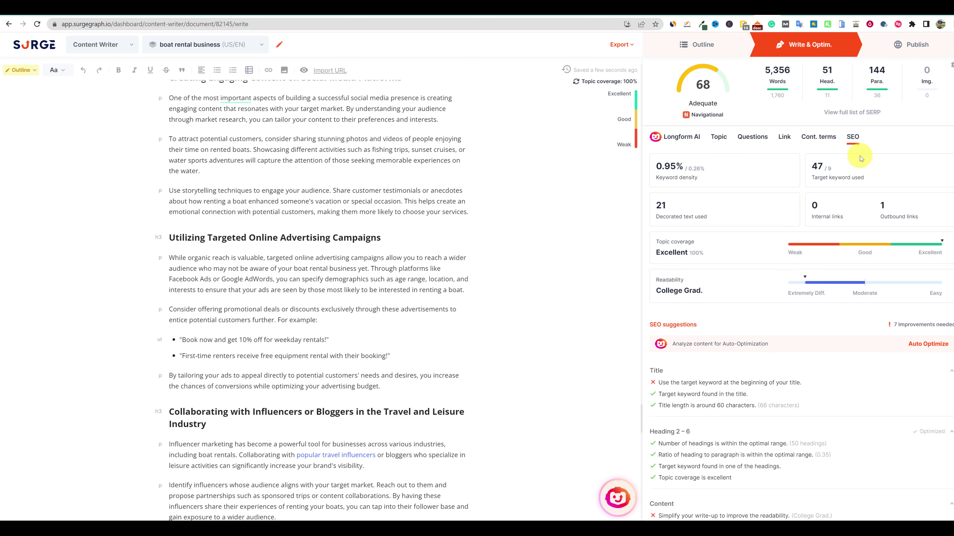
pyautogui.click(829, 139)
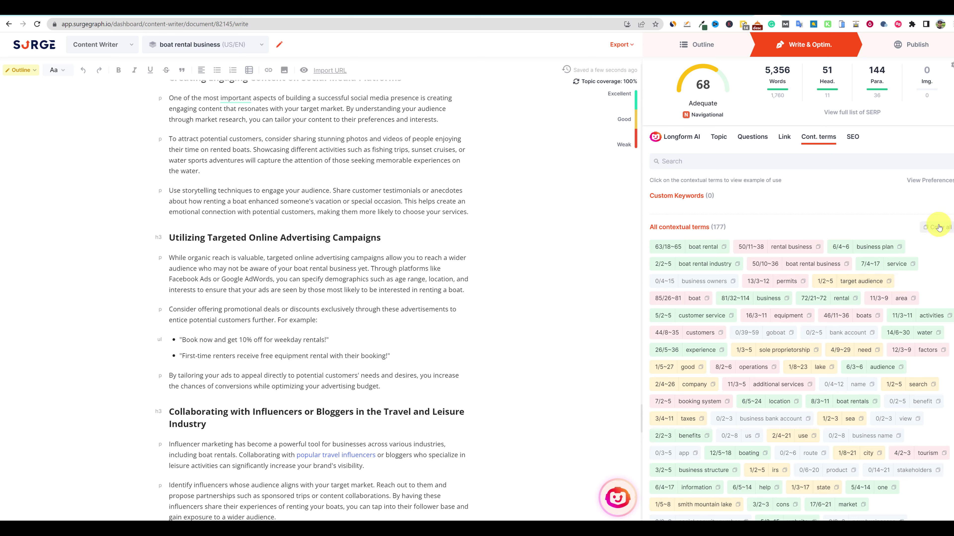
pyautogui.click(925, 182)
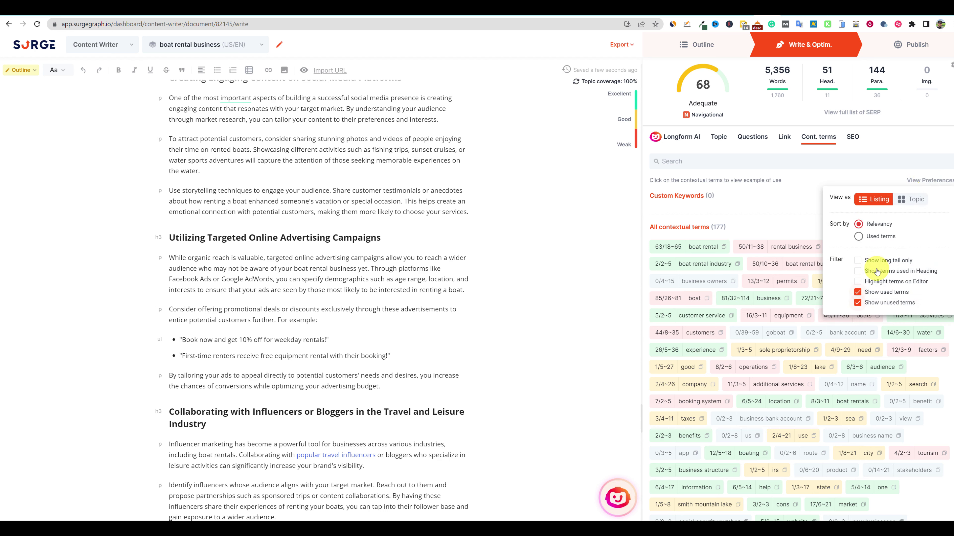
pyautogui.click(857, 295)
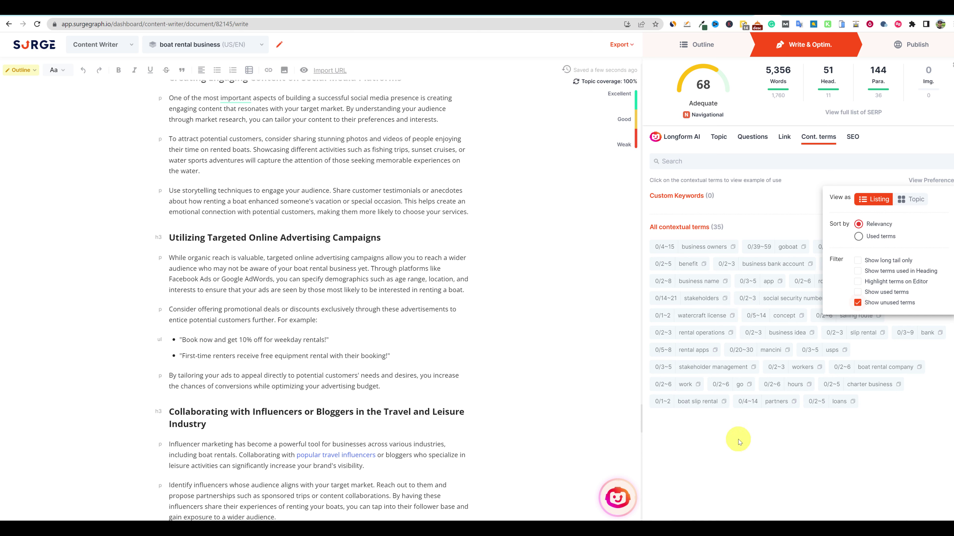
pyautogui.click(773, 419)
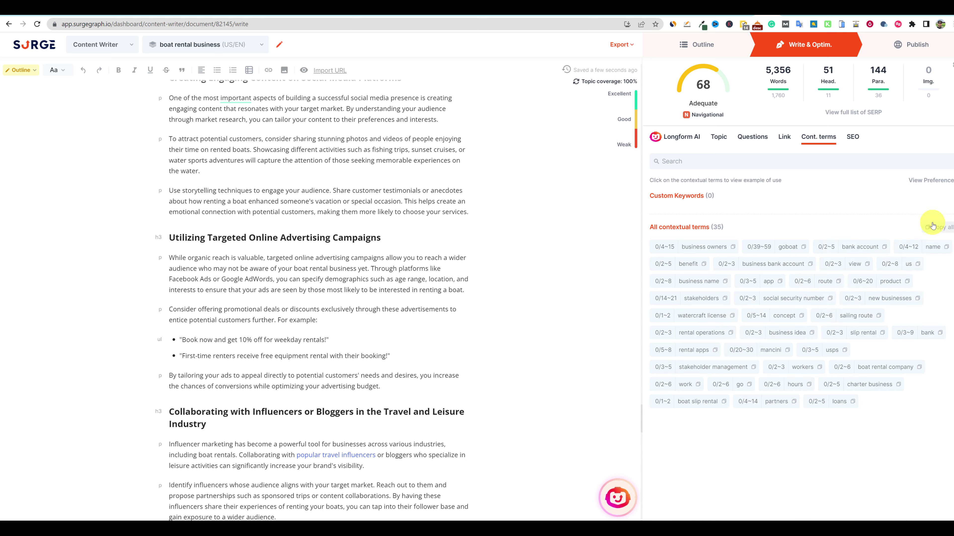
pyautogui.click(928, 229)
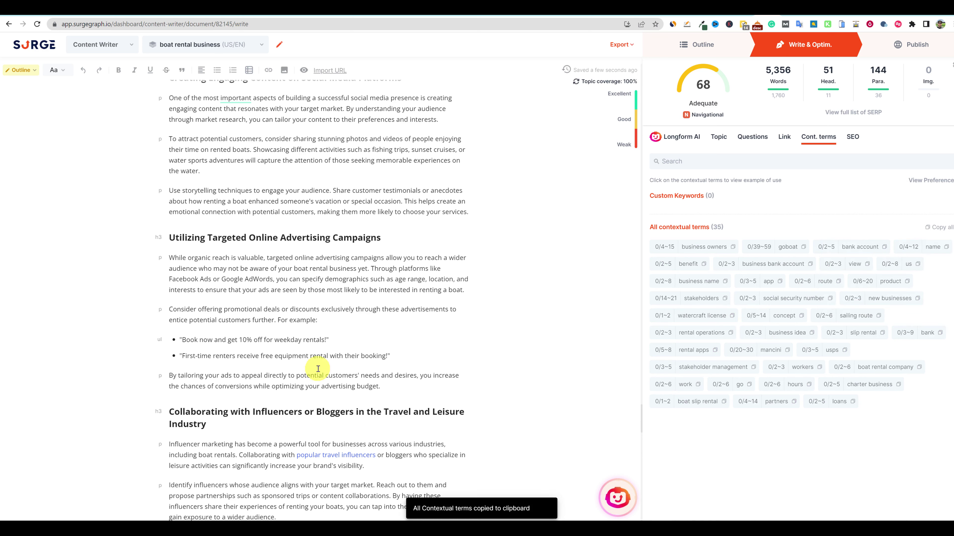
# - Below the targeted online advertising section, run the AI command "write 2 paragraphs and include these terms:" with the copied contextual terms, keeping the generated text
pyautogui.click(400, 391)
pyautogui.press('Return')
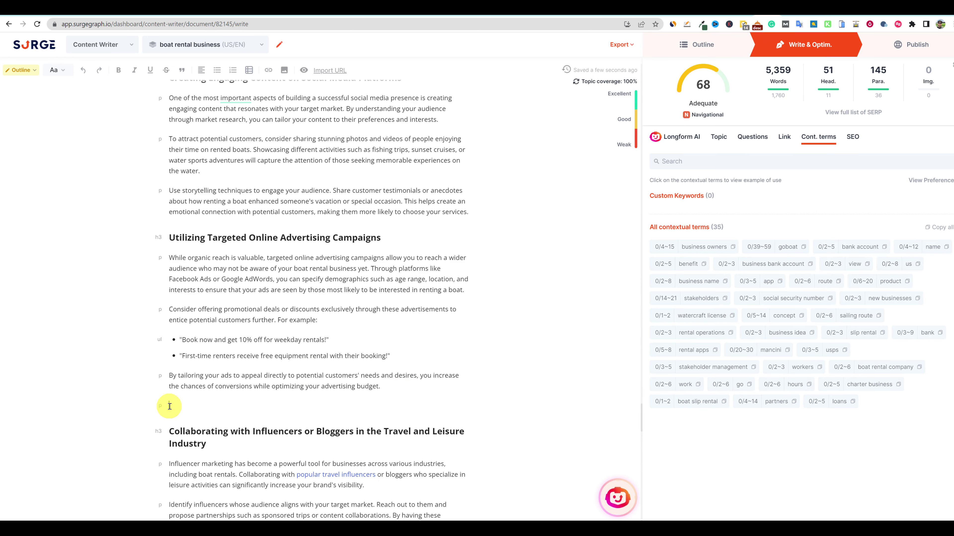
pyautogui.press('/')
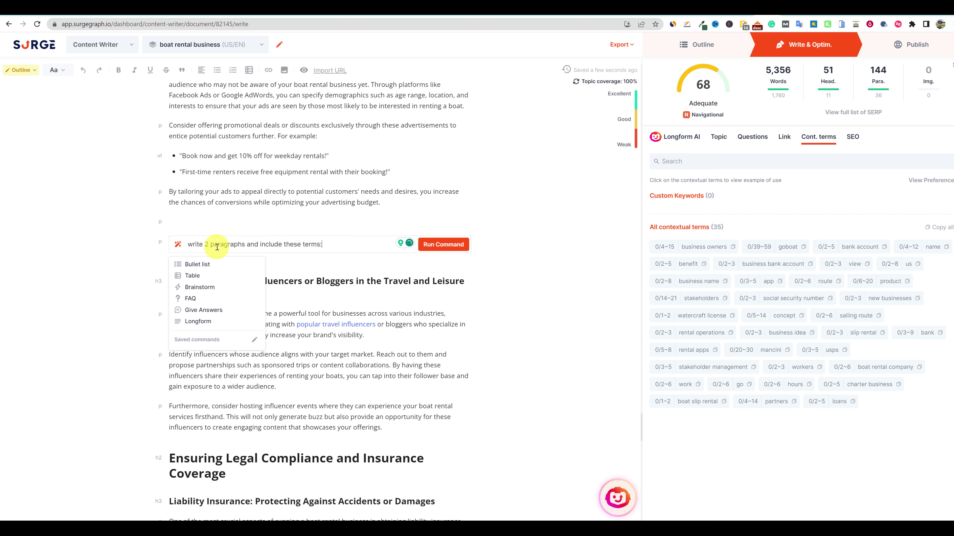
pyautogui.hotkey('ctrl', 'v')
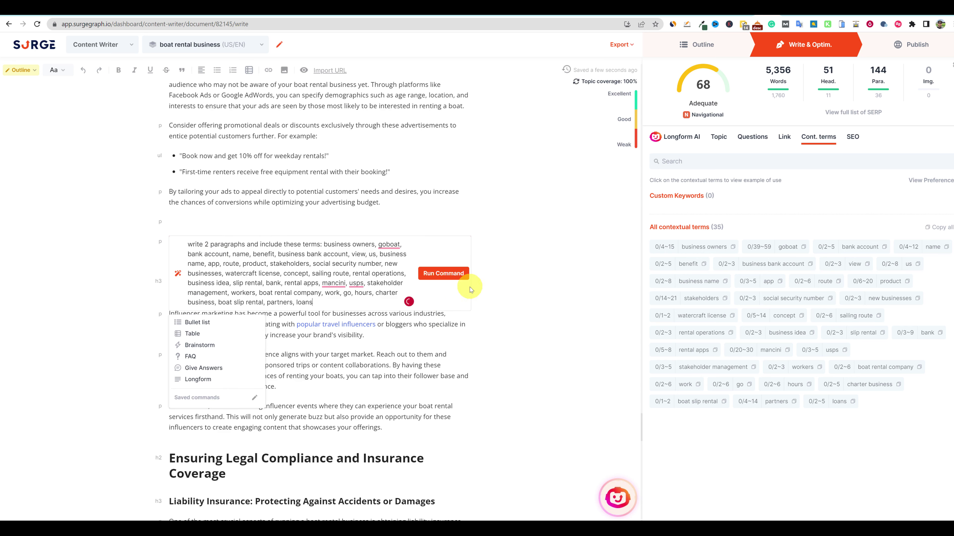
pyautogui.click(444, 274)
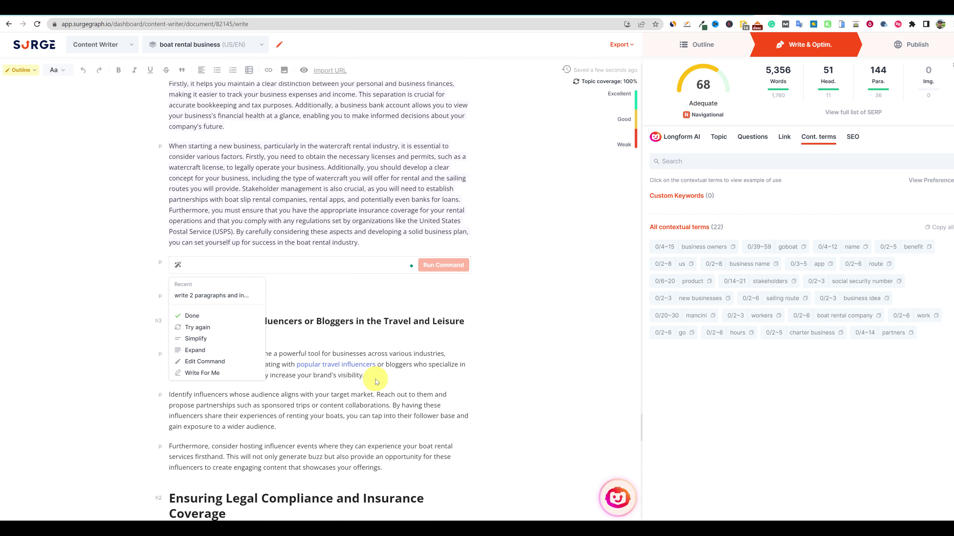
pyautogui.click(289, 288)
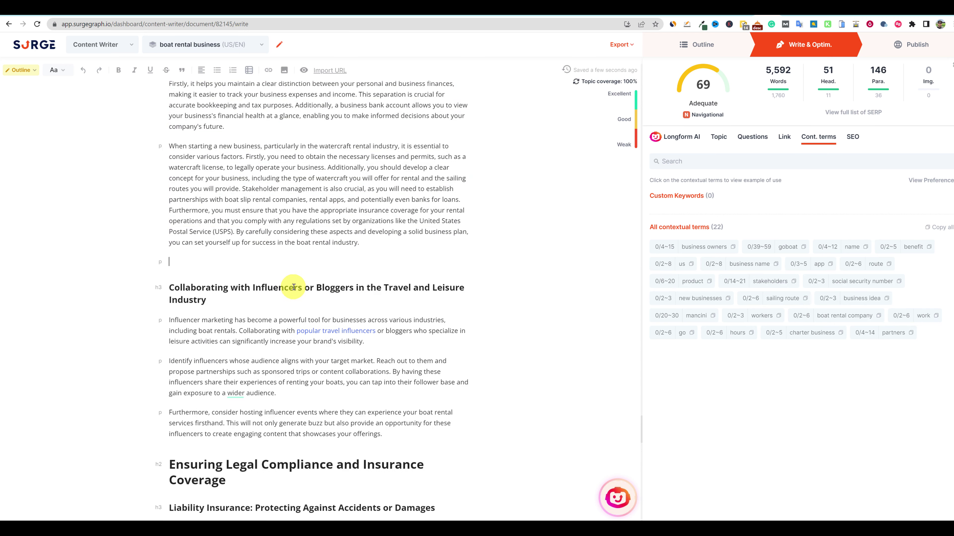
pyautogui.scroll(3, 287, 285)
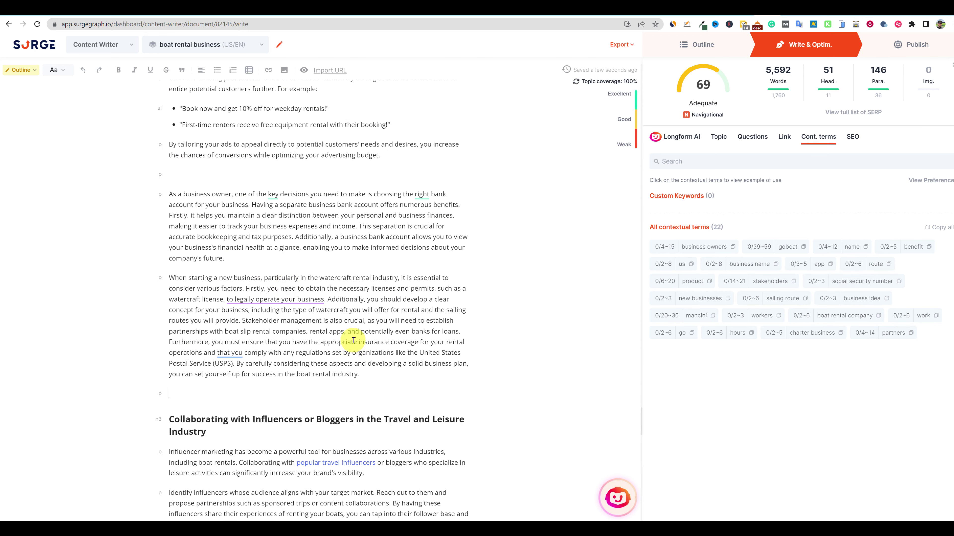
# - Split the second generated paragraph into two before "Stakeholder management is also crucial"
pyautogui.moveTo(703, 69)
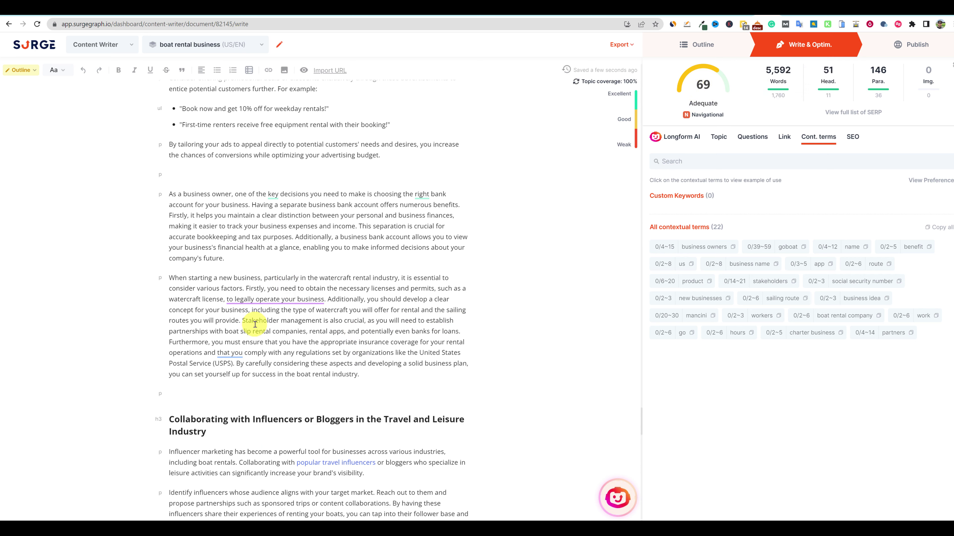
pyautogui.click(242, 322)
pyautogui.press('Return')
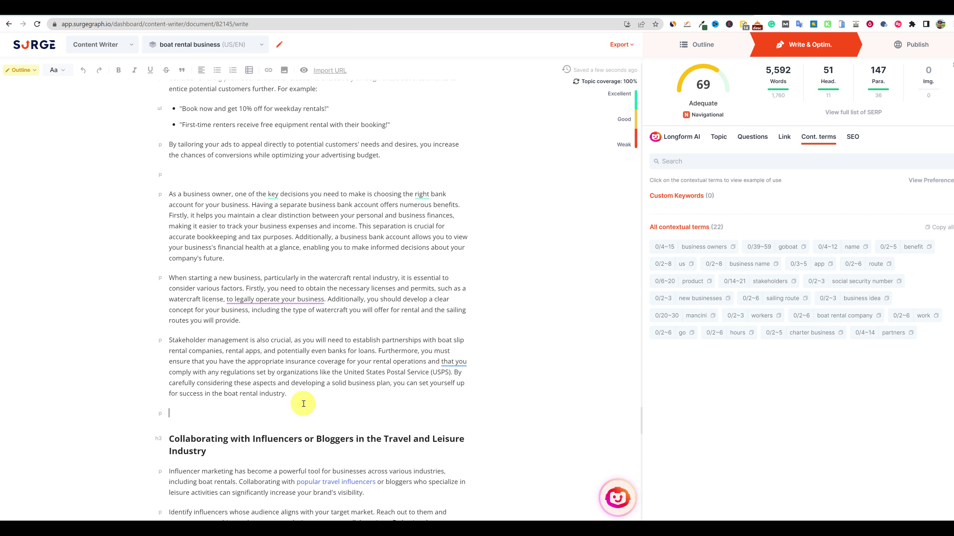
# - Delete the generated paragraphs and the empty lines above the "Collaborating with Influencers or Bloggers" heading
pyautogui.moveTo(303, 394); pyautogui.dragTo(168, 198)
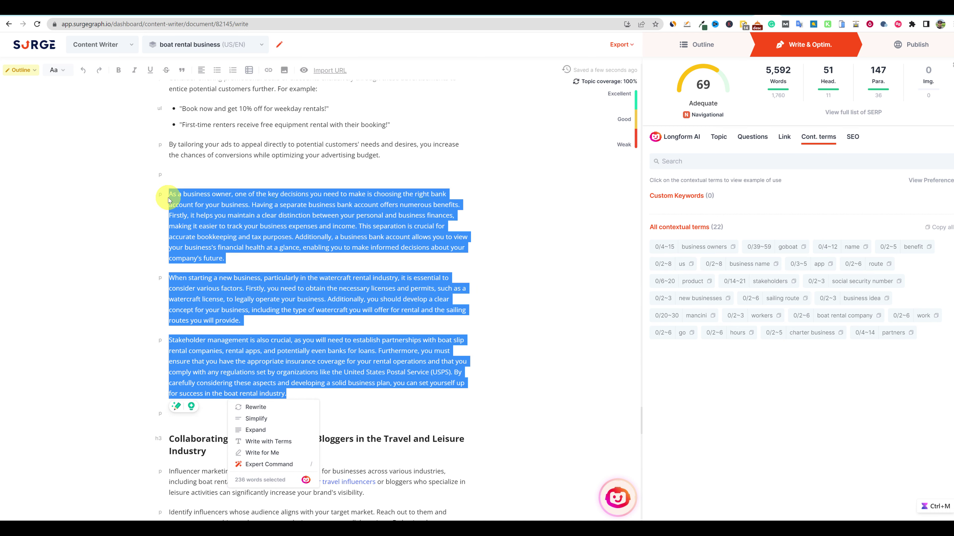
pyautogui.press('BackSpace')
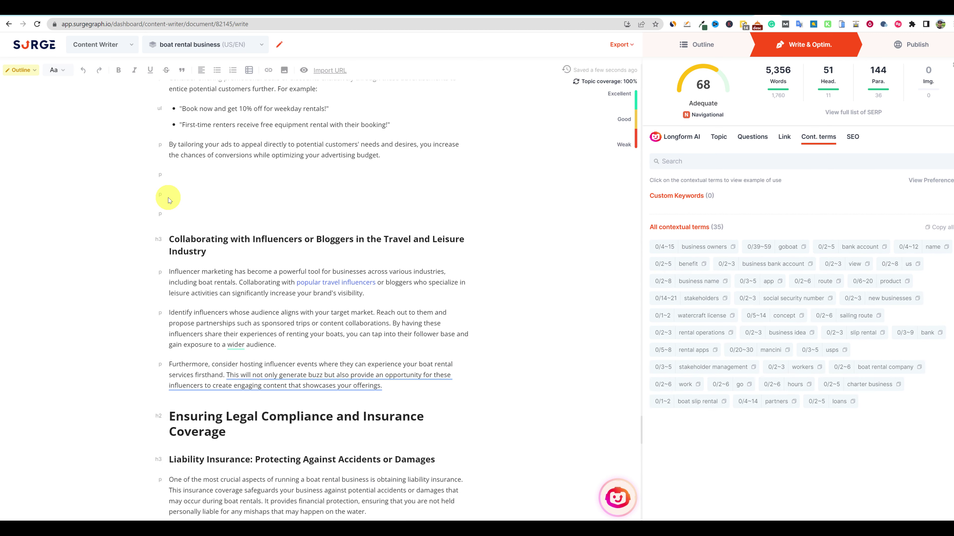
pyautogui.press('BackSpace')
pyautogui.press('BackSpace')
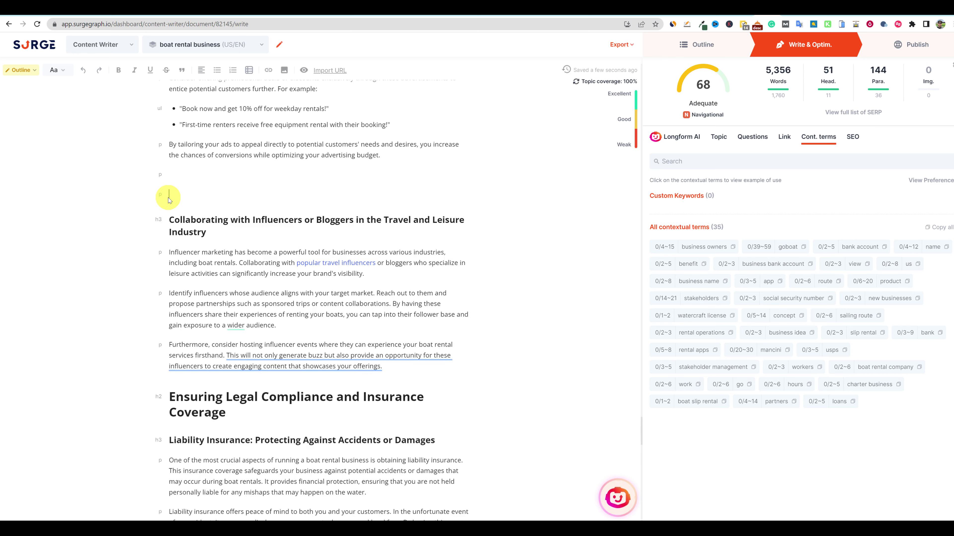
pyautogui.press('BackSpace')
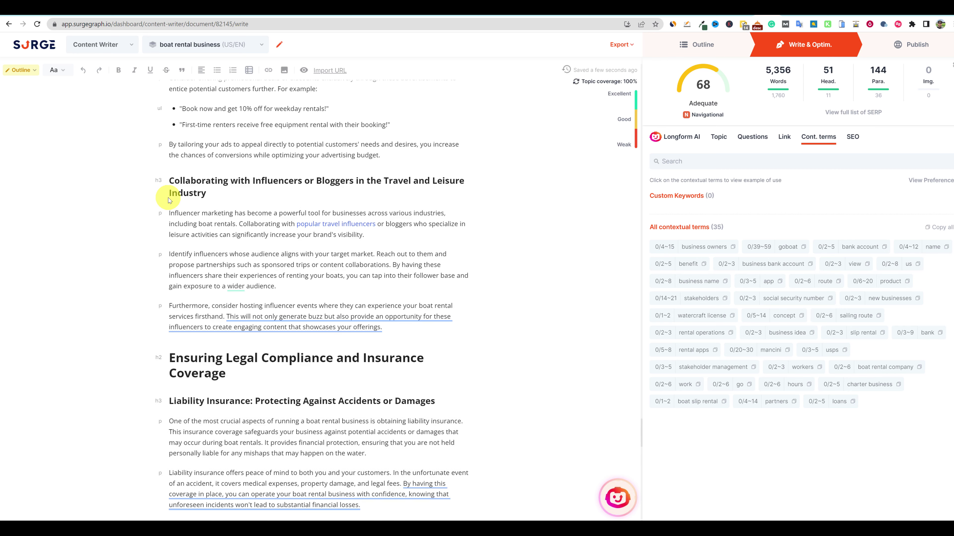
pyautogui.scroll(4, 249, 228)
pyautogui.press('Return')
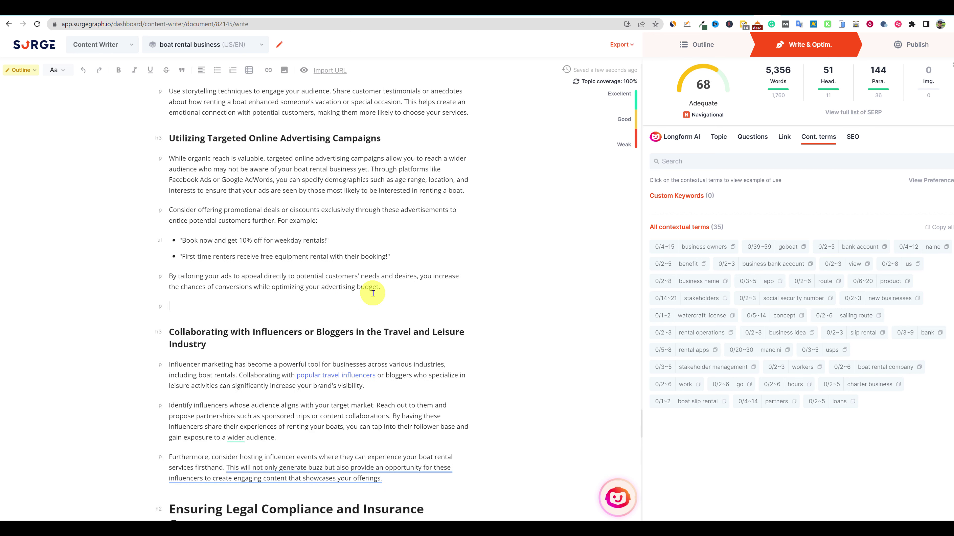
pyautogui.write('/')
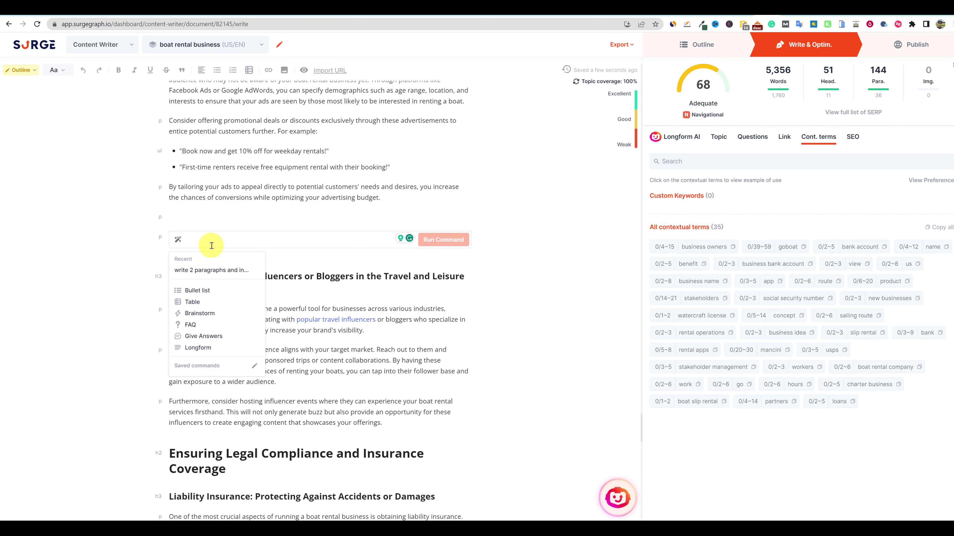
pyautogui.click(260, 208)
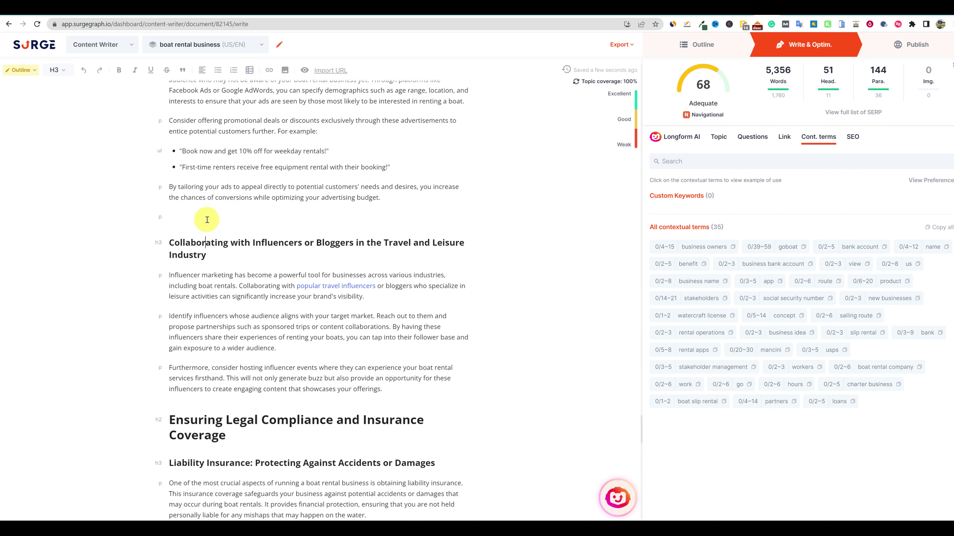
pyautogui.press('BackSpace')
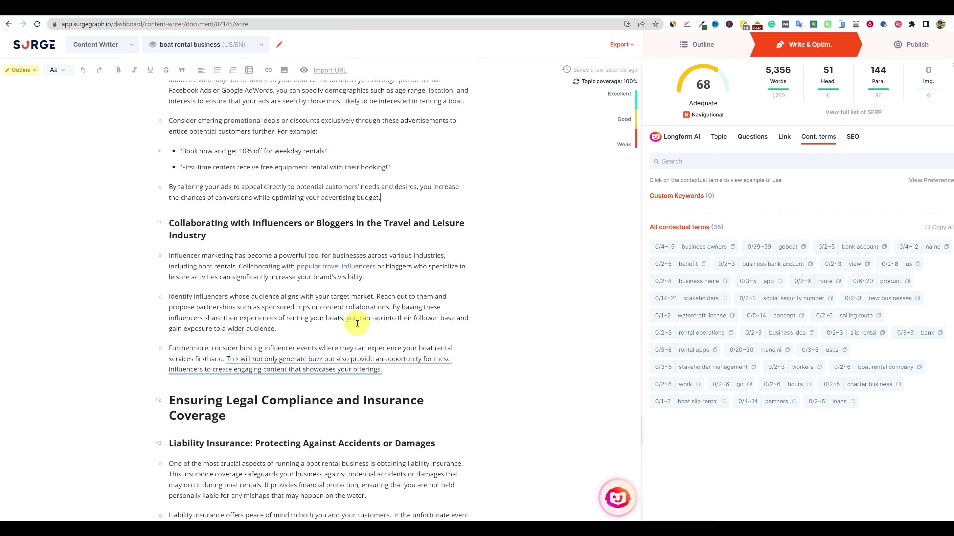
# - Accept the writing suggestion that rewords the influencer events sentence to "This will generate buzz and provide an opportunity for these influencers"
pyautogui.moveTo(389, 364)
pyautogui.click(321, 390)
pyautogui.click(387, 331)
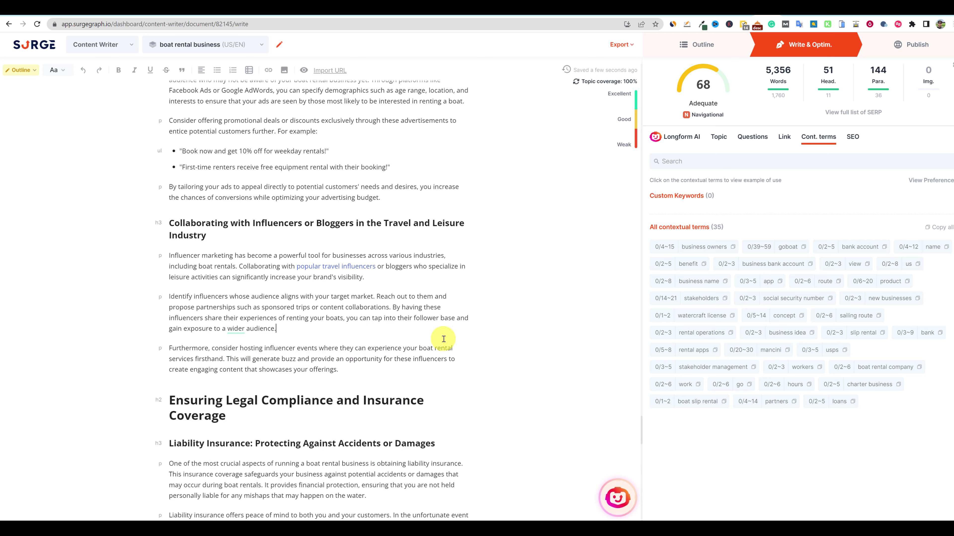
# - Return to the article's SEO suggestions and run Auto Optimize on the content
pyautogui.scroll(5, 443, 339)
pyautogui.scroll(-3, 451, 337)
pyautogui.click(853, 136)
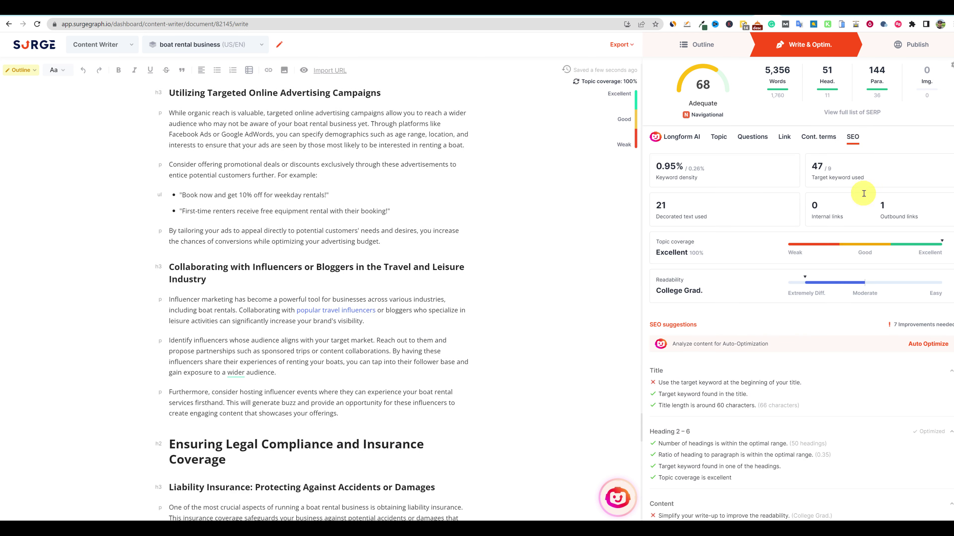
pyautogui.scroll(-1, 869, 366)
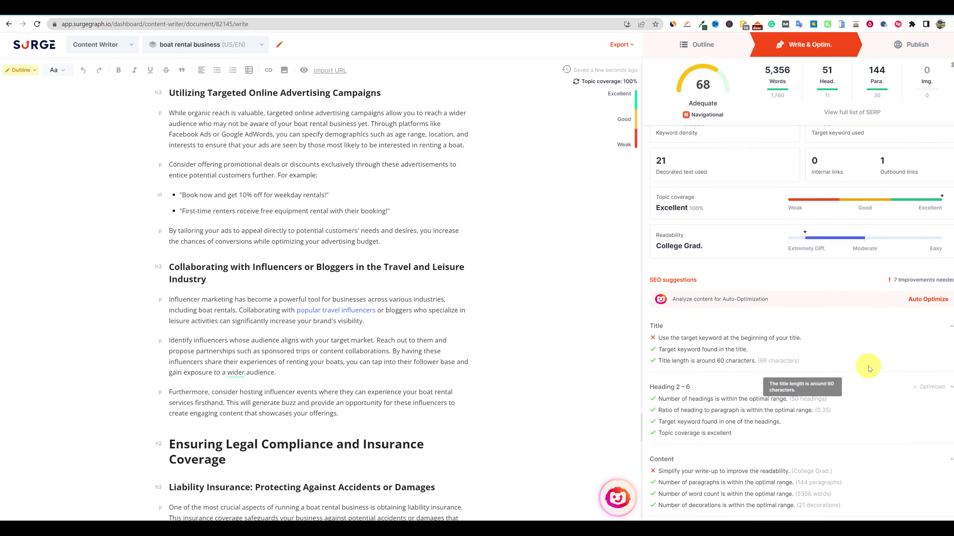
pyautogui.scroll(-1, 869, 368)
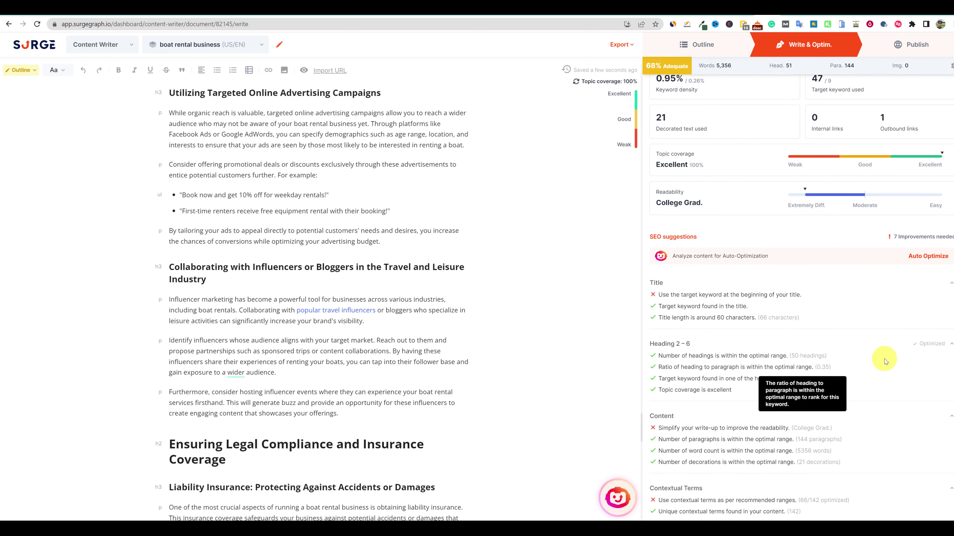
pyautogui.click(922, 257)
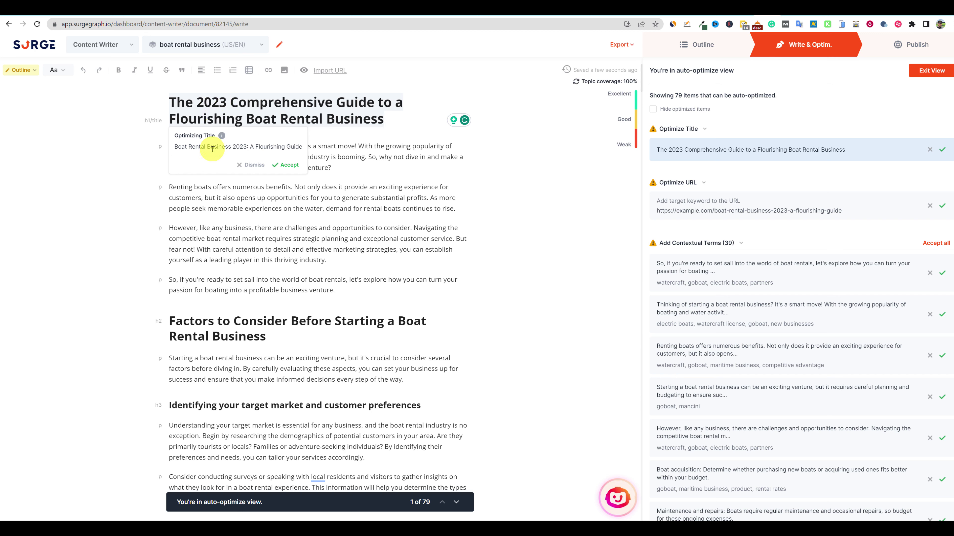
# - Accept the optimized title "Boat Rental Business 2023: A Flourishing Guide" and the first two suggested contextual-term rewrites of the introduction paragraphs
pyautogui.moveTo(223, 137)
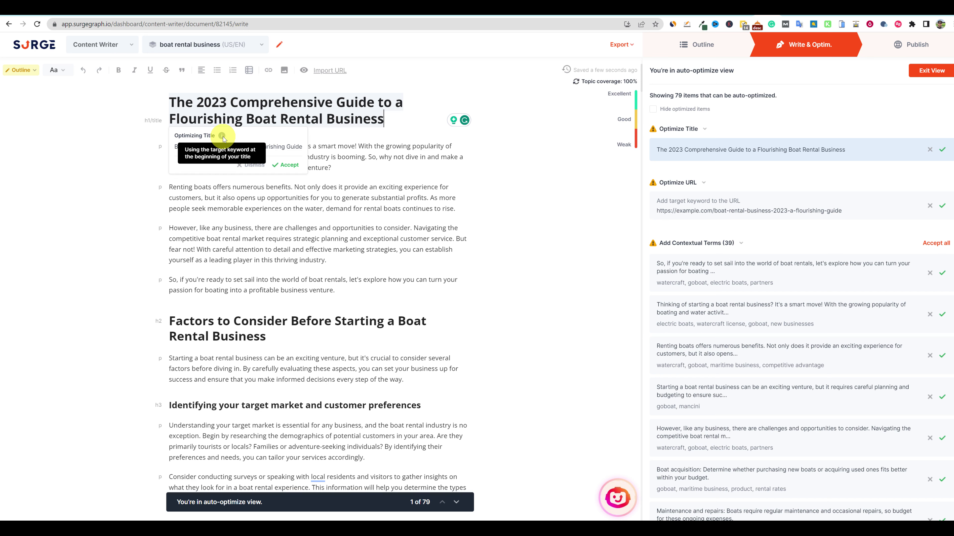
pyautogui.click(289, 166)
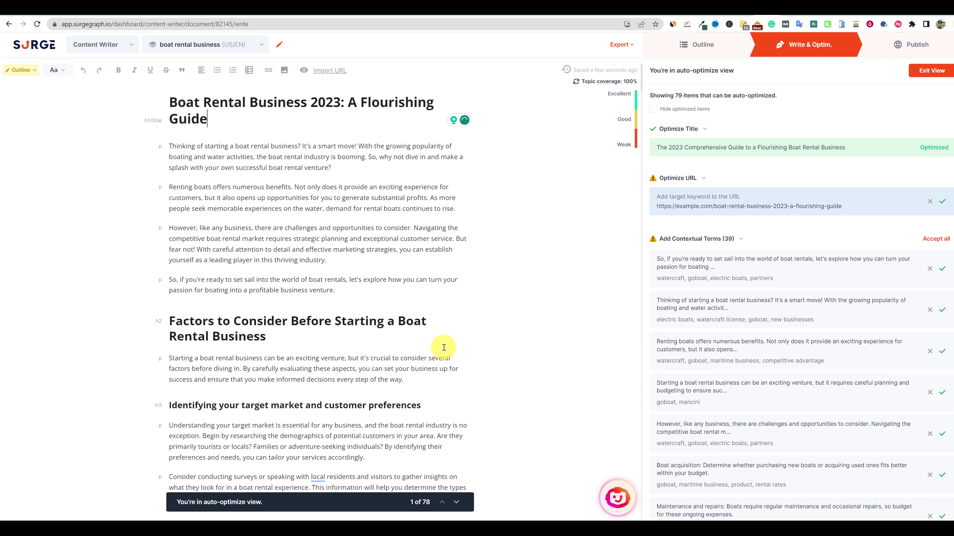
pyautogui.click(455, 504)
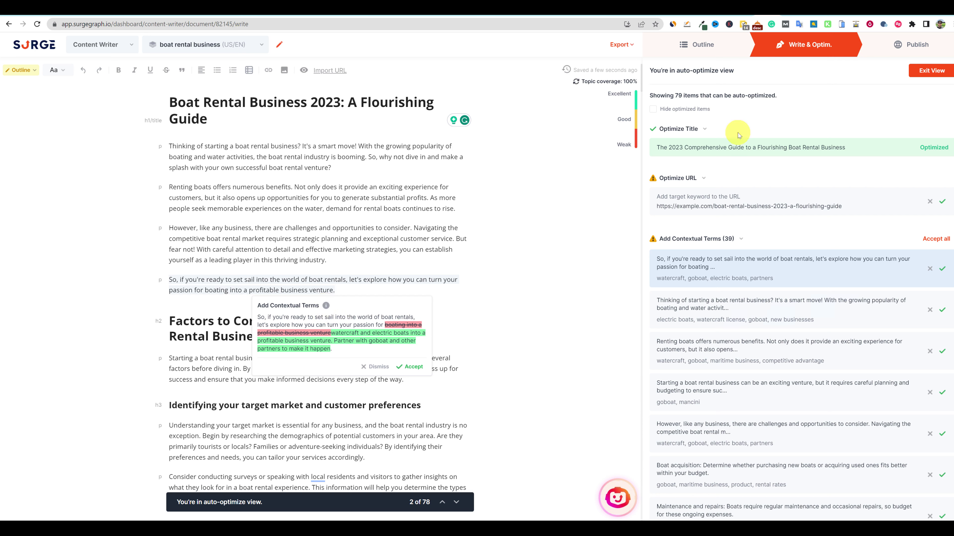
pyautogui.click(416, 367)
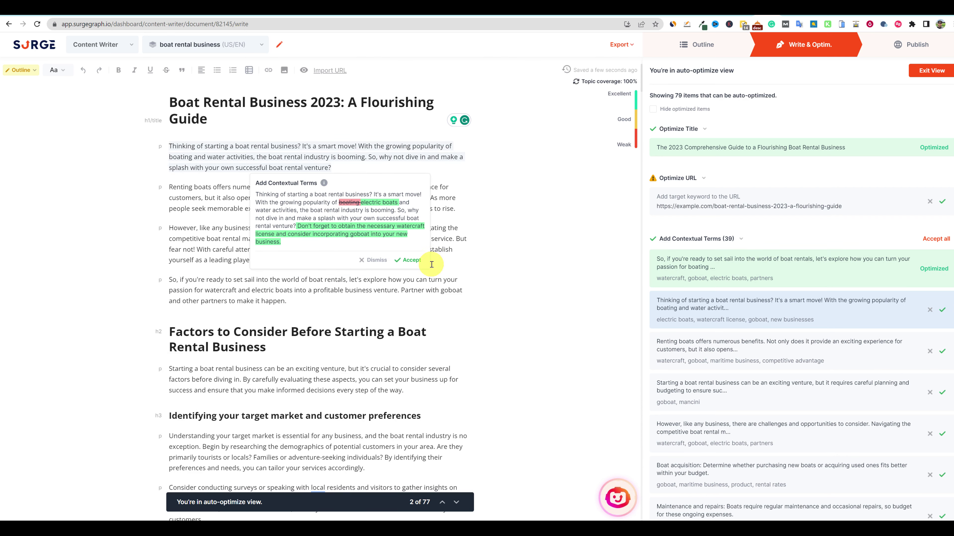
pyautogui.click(410, 260)
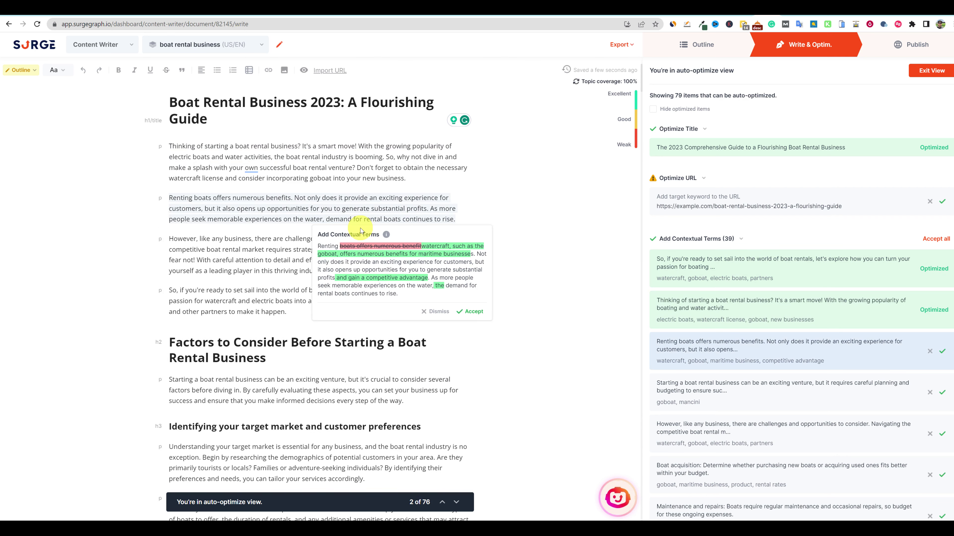